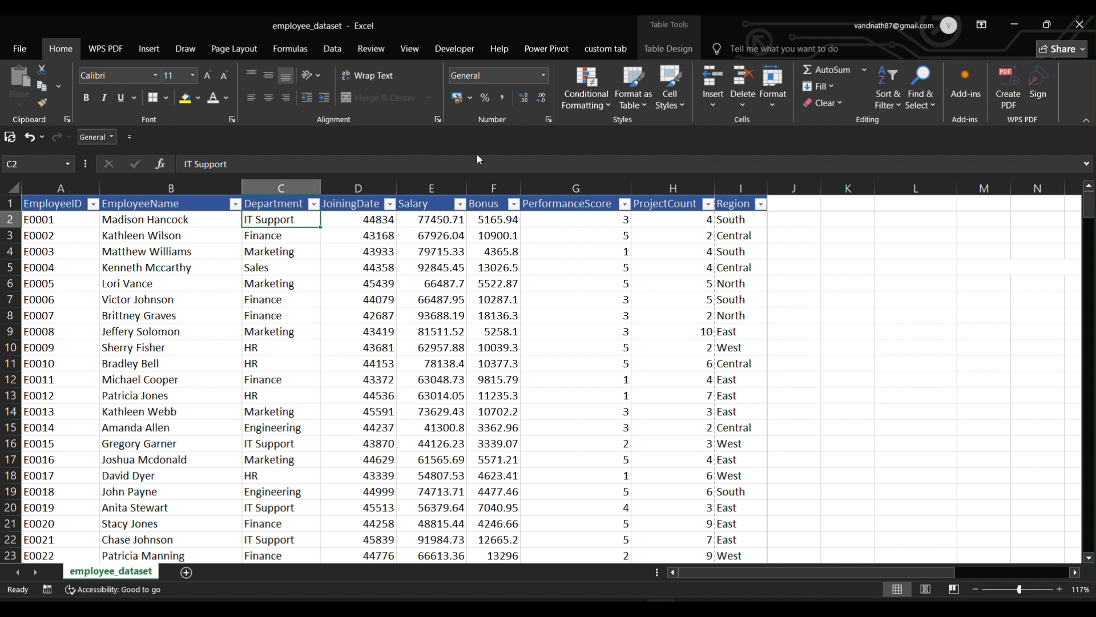
Format the JoiningDate values from D2 downward as Short Date, e.g. 30/09/2022.
{"action": "left_click", "coordinate": [849, 378]}
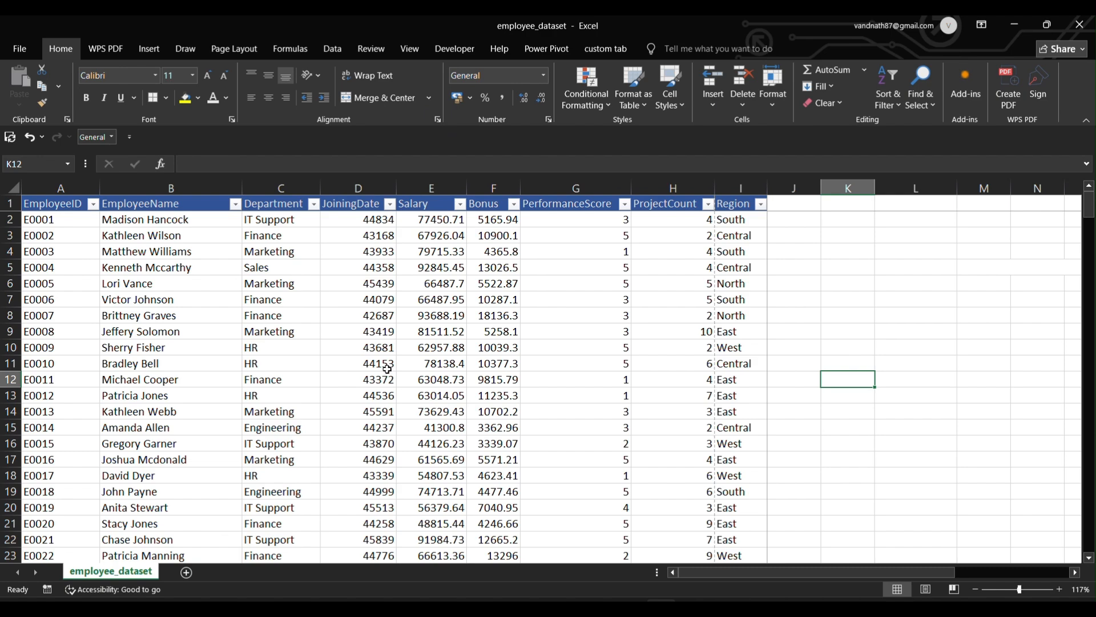
{"action": "scroll", "coordinate": [364, 277], "scroll_direction": "down", "scroll_amount": 13}
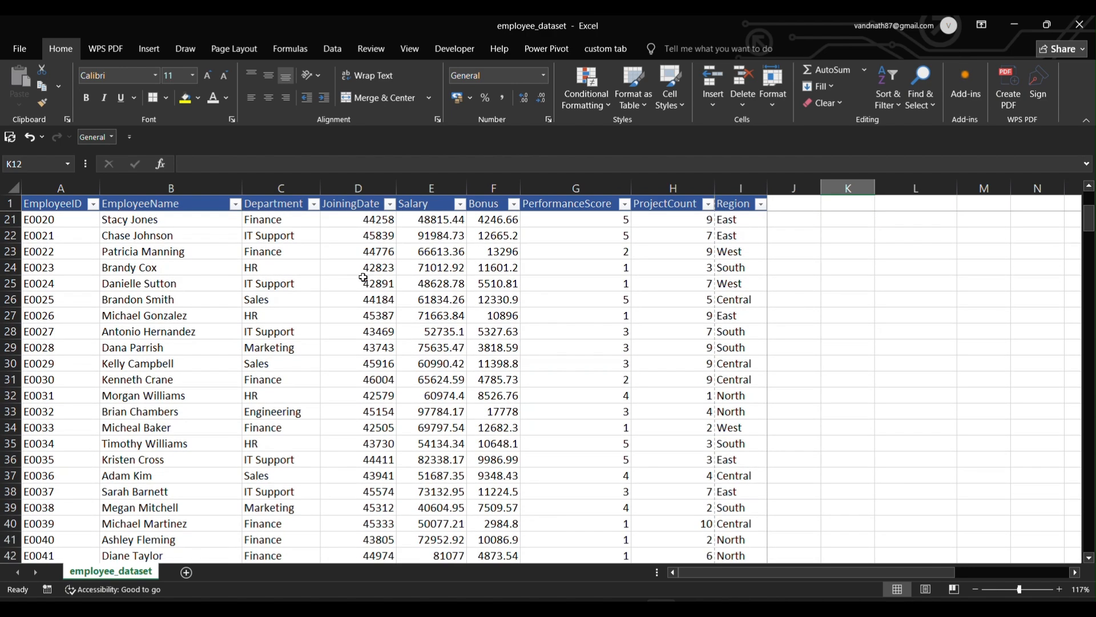
{"action": "scroll", "coordinate": [363, 278], "scroll_direction": "down", "scroll_amount": 2}
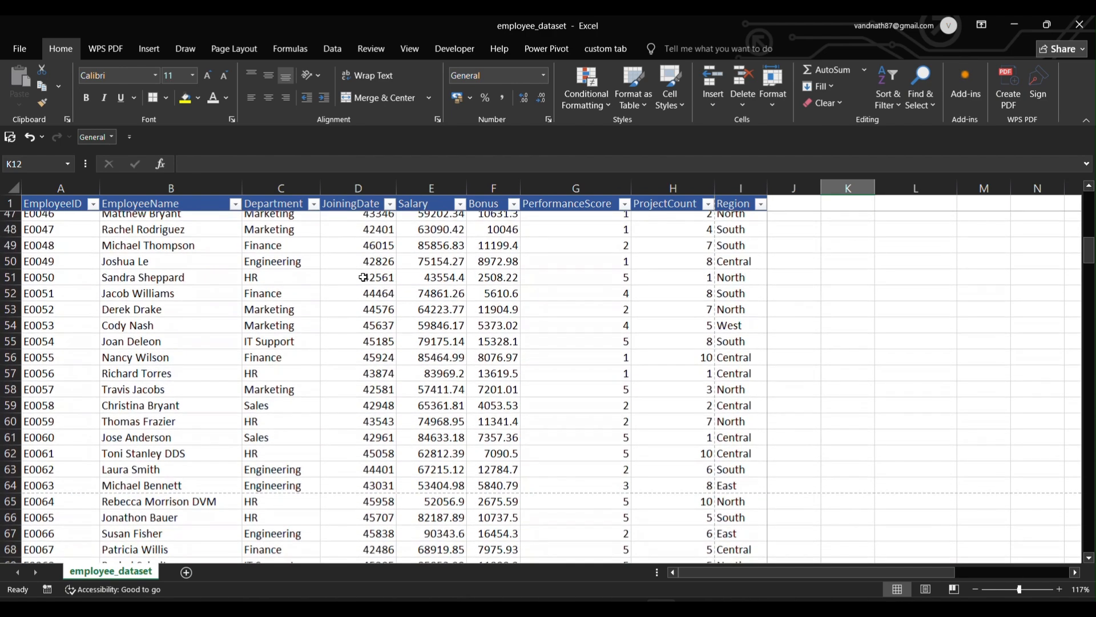
{"action": "scroll", "coordinate": [363, 278], "scroll_direction": "up", "scroll_amount": 9}
{"action": "scroll", "coordinate": [363, 278], "scroll_direction": "up", "scroll_amount": 6}
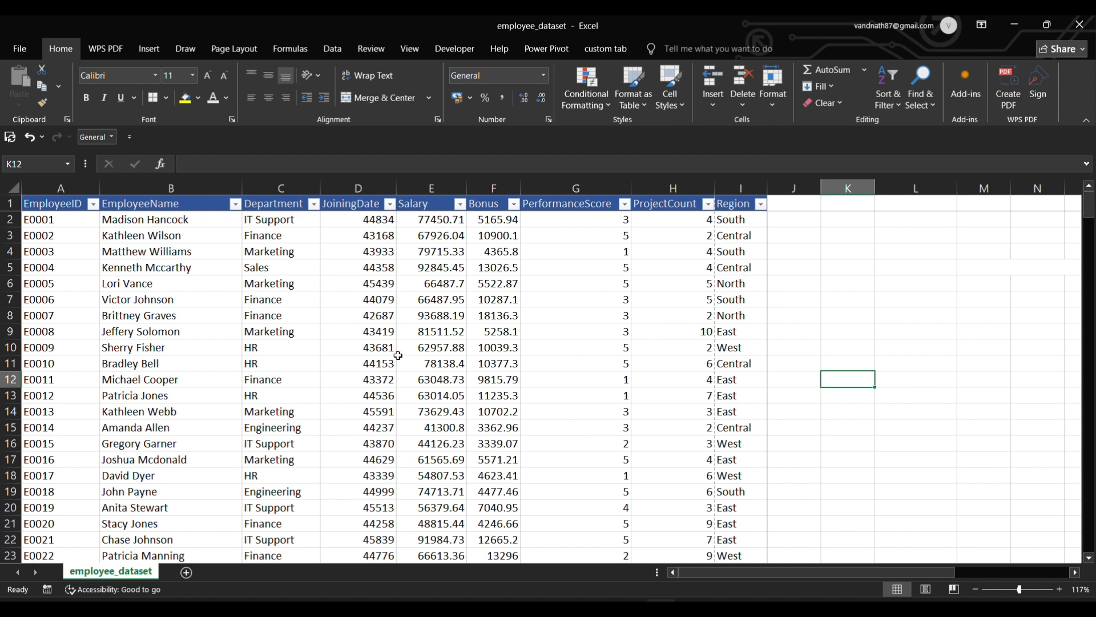
{"action": "scroll", "coordinate": [398, 357], "scroll_direction": "up", "scroll_amount": 2}
{"action": "left_click", "coordinate": [366, 221]}
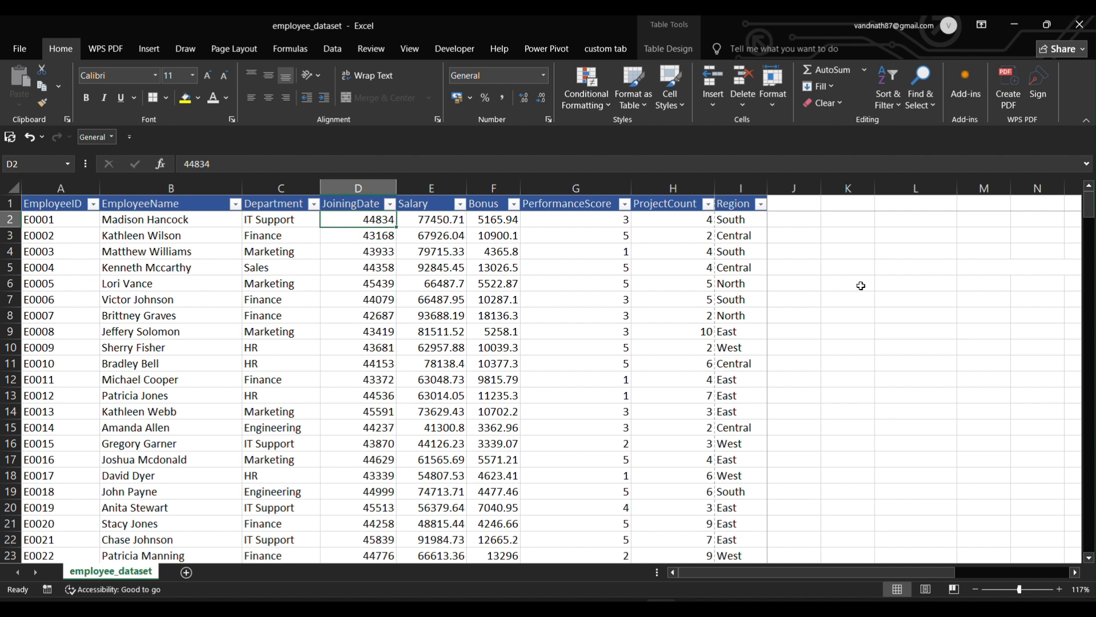
{"action": "key", "text": "ctrl+shift+Down"}
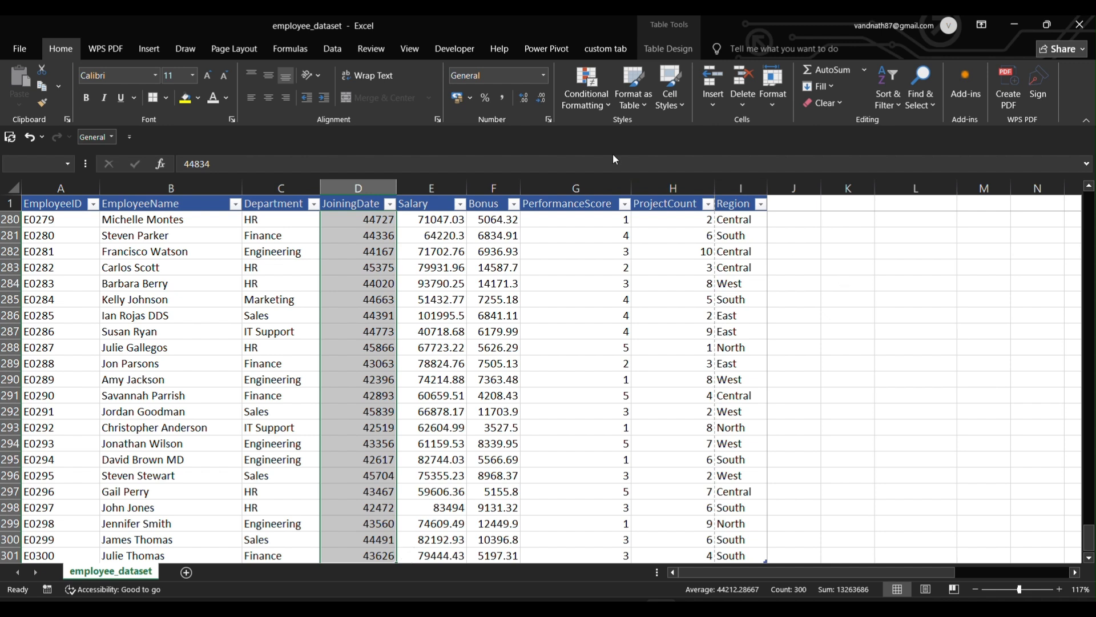
{"action": "left_click", "coordinate": [544, 76]}
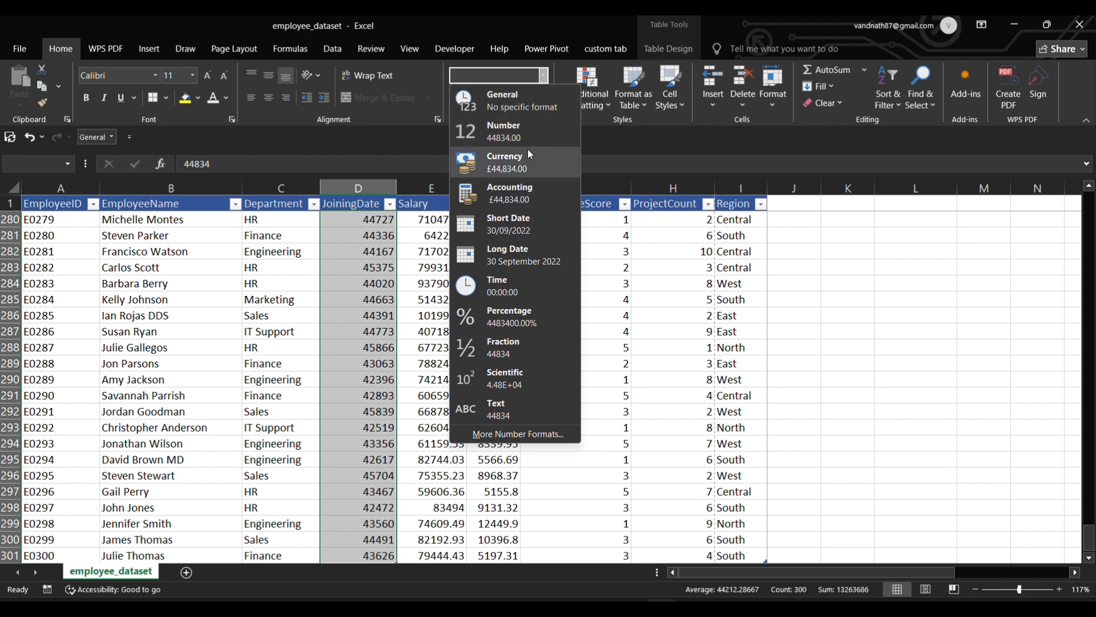
{"action": "left_click", "coordinate": [526, 234]}
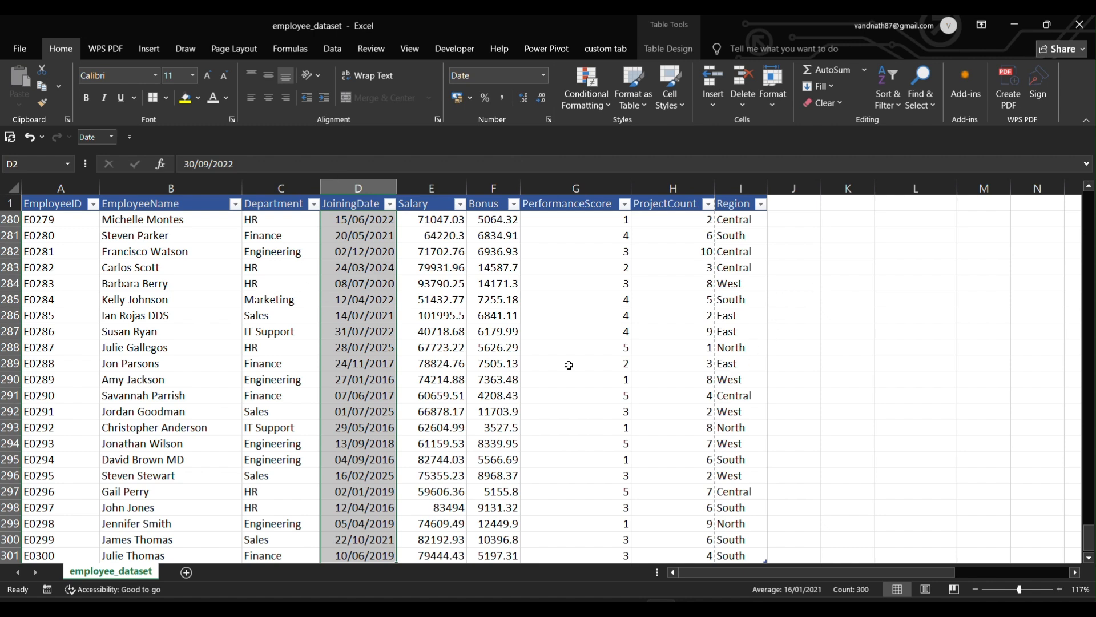
{"action": "left_click", "coordinate": [871, 302]}
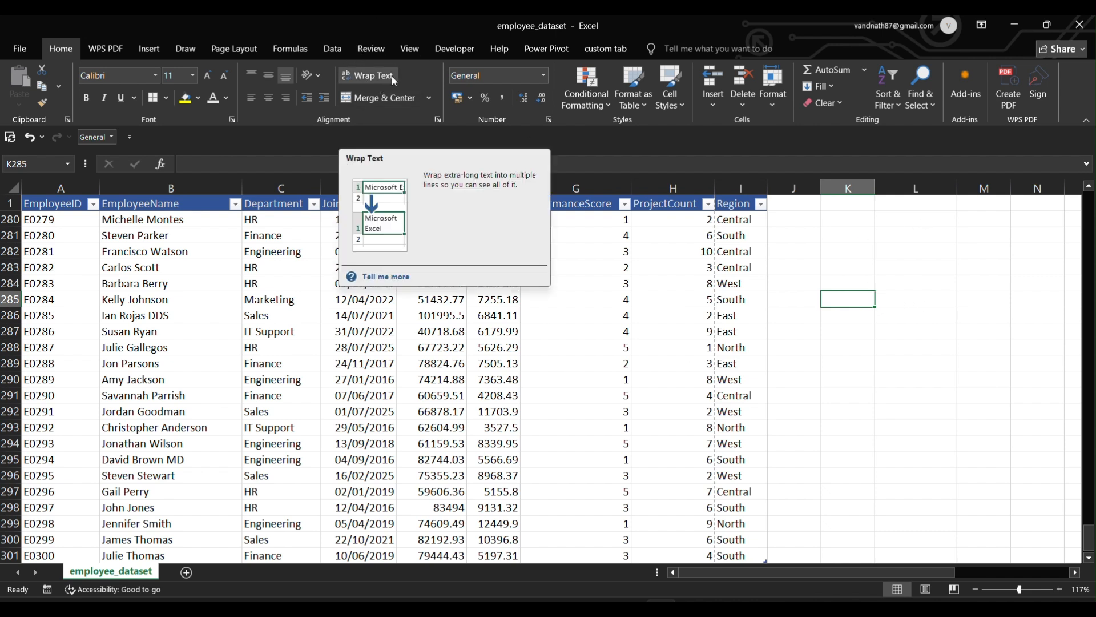
Enter a sample full name in cell F304 below the employee table.
{"action": "left_click", "coordinate": [855, 282]}
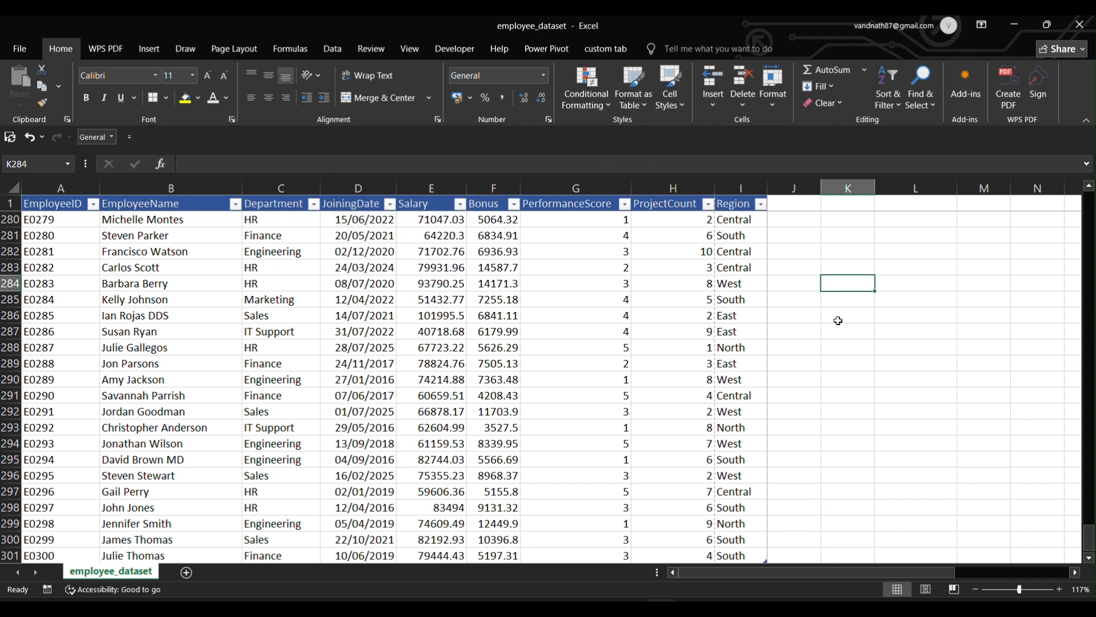
{"action": "left_click", "coordinate": [588, 299]}
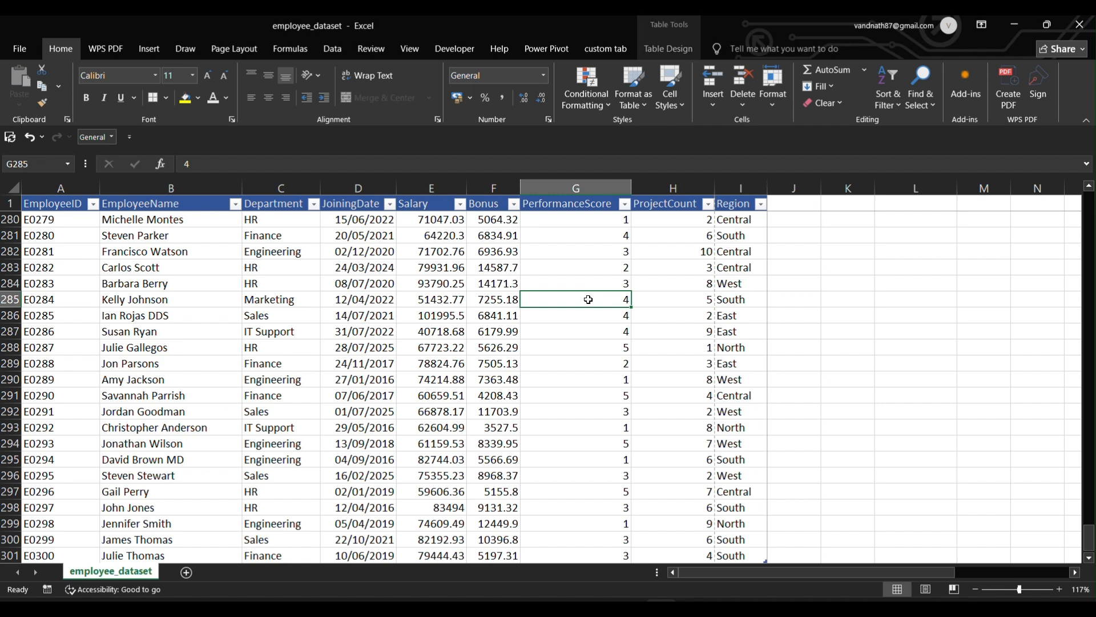
{"action": "key", "text": "ctrl+Down"}
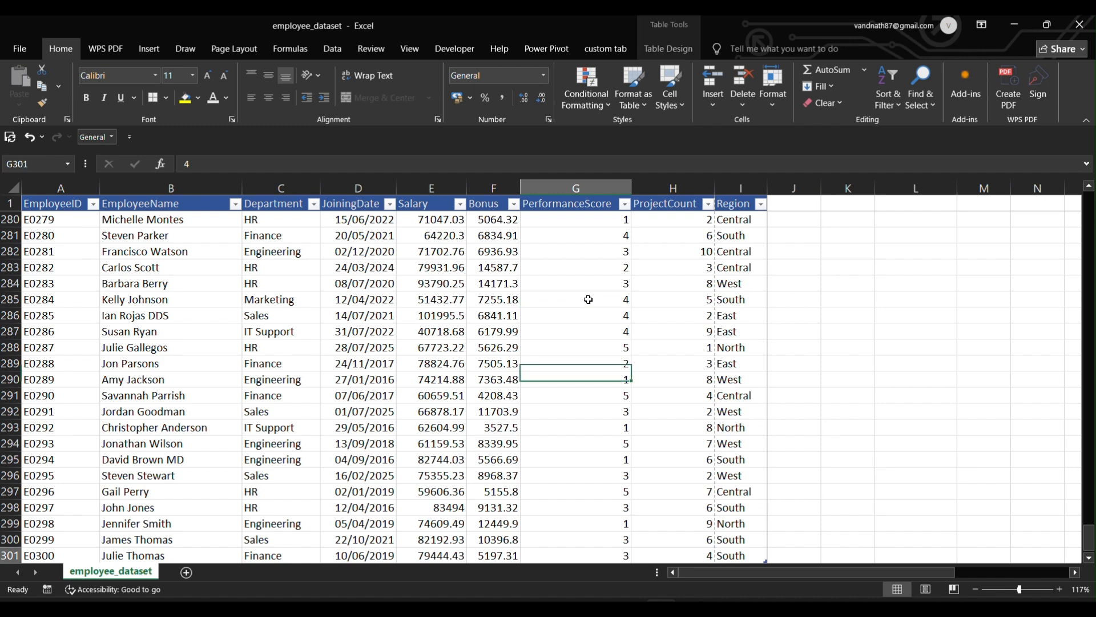
{"action": "scroll", "coordinate": [588, 299], "scroll_direction": "down", "scroll_amount": 3}
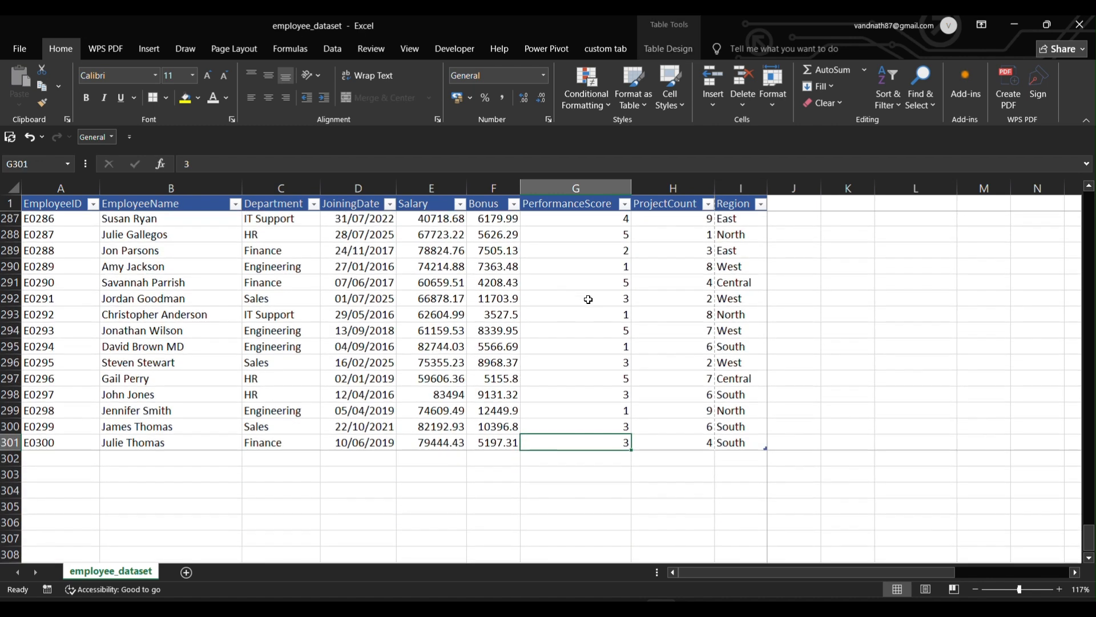
{"action": "left_click", "coordinate": [568, 463]}
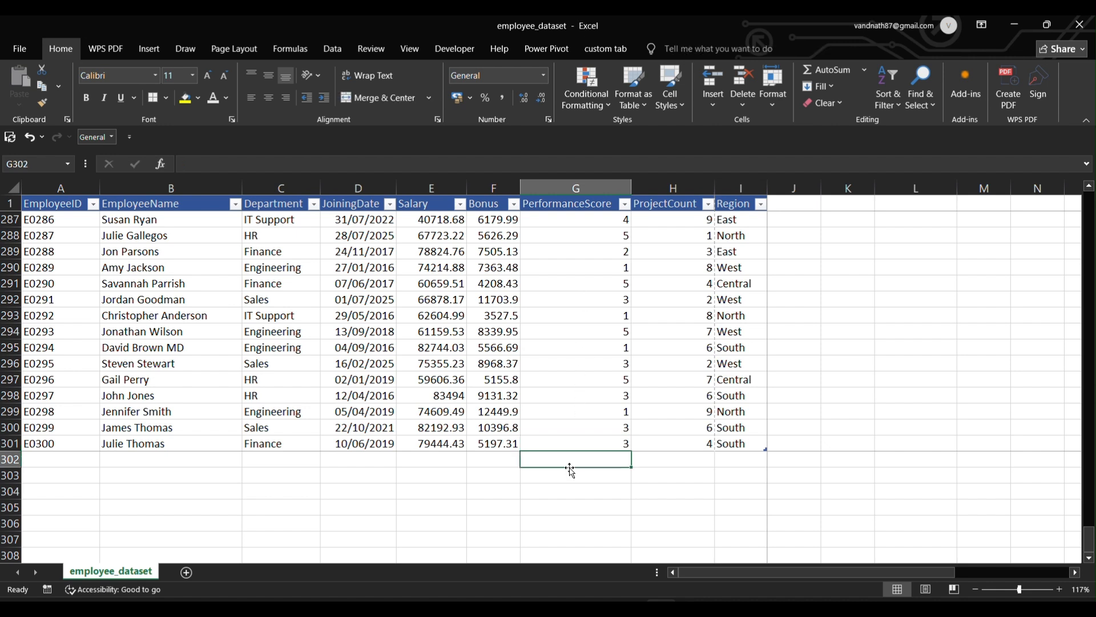
{"action": "left_click", "coordinate": [567, 476]}
{"action": "left_click", "coordinate": [567, 489]}
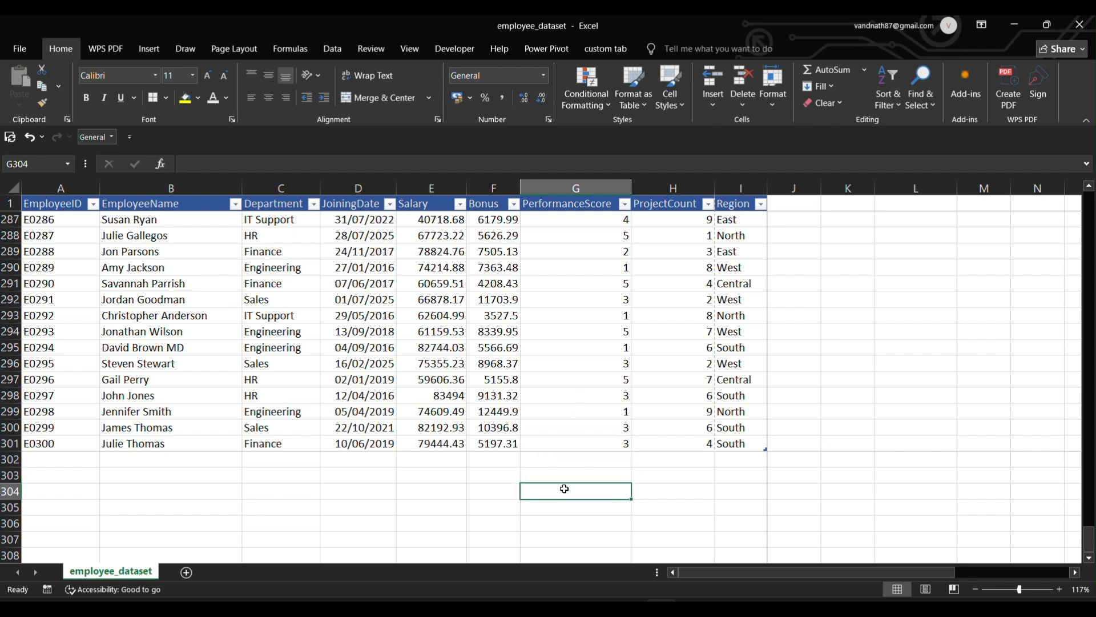
{"action": "left_click", "coordinate": [479, 493]}
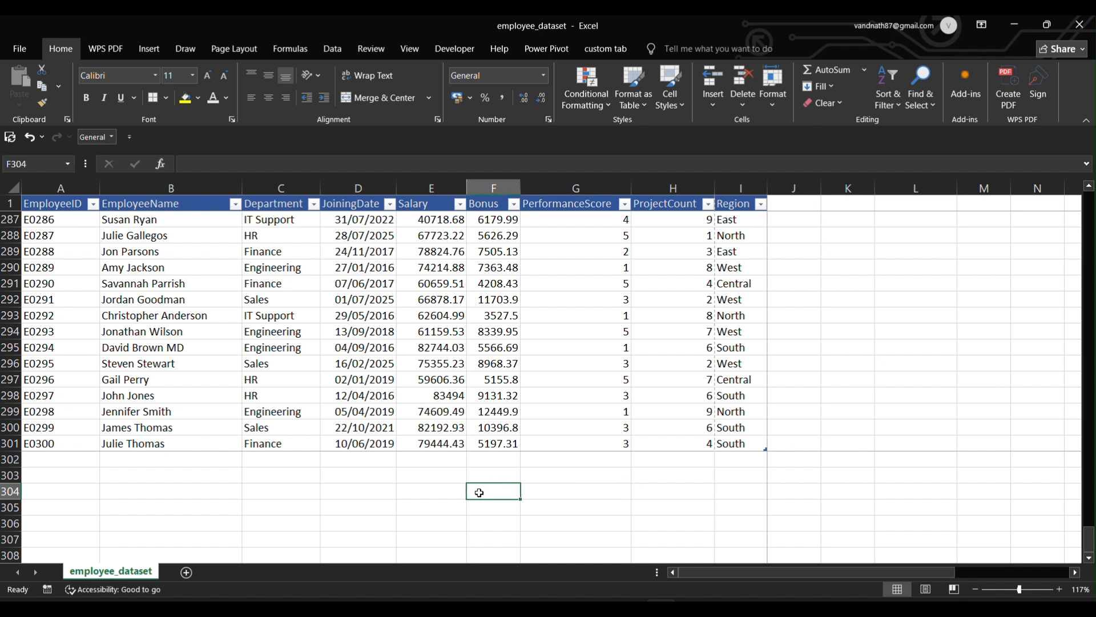
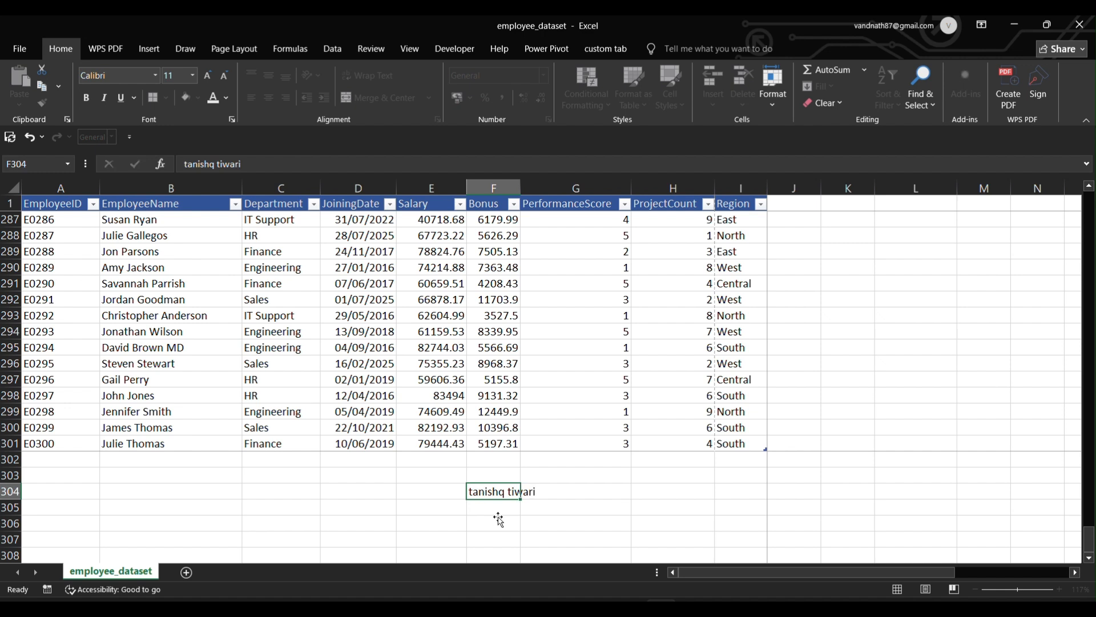
{"action": "key", "text": "Return"}
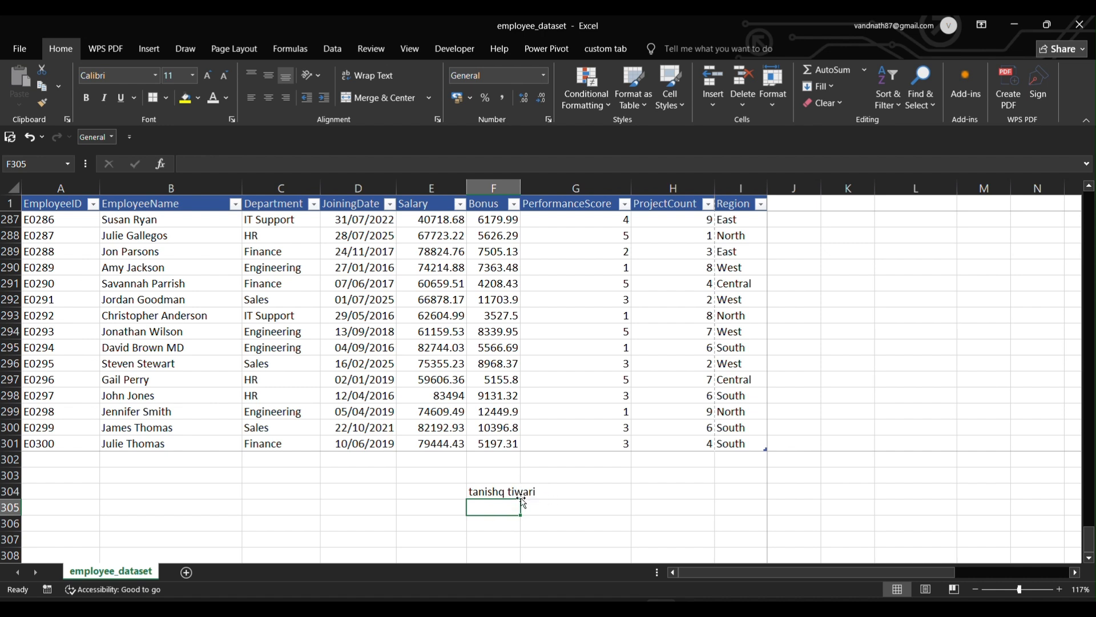
Type just the surname into G304, then reselect F304.
{"action": "left_click", "coordinate": [544, 492]}
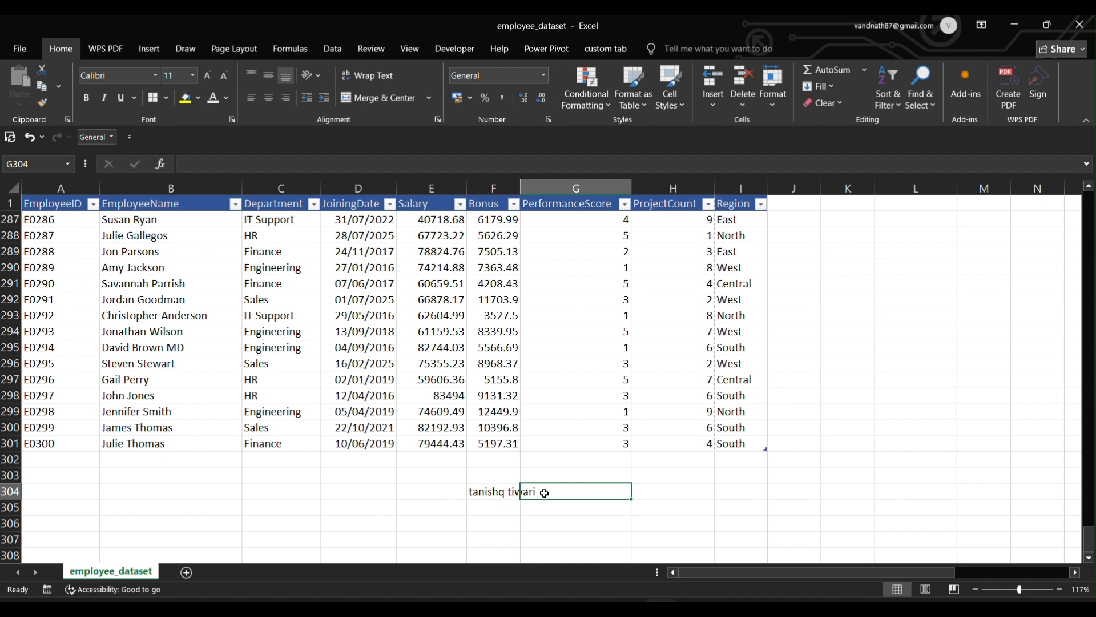
{"action": "double_click", "coordinate": [545, 493]}
{"action": "type", "text": "tiwari"}
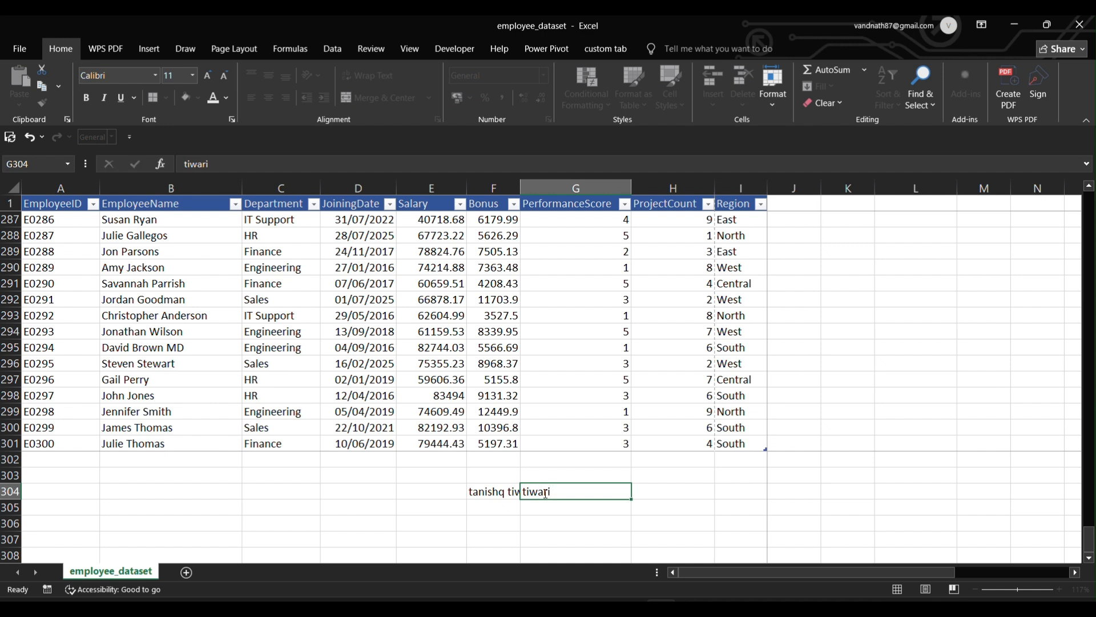
{"action": "key", "text": "Return"}
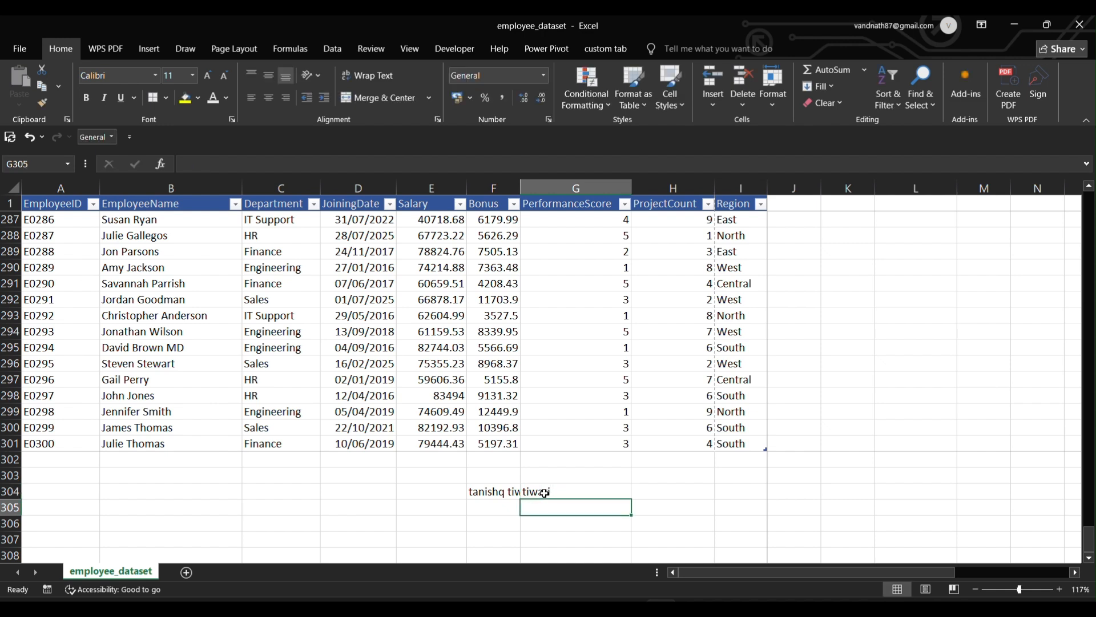
{"action": "left_click", "coordinate": [497, 492]}
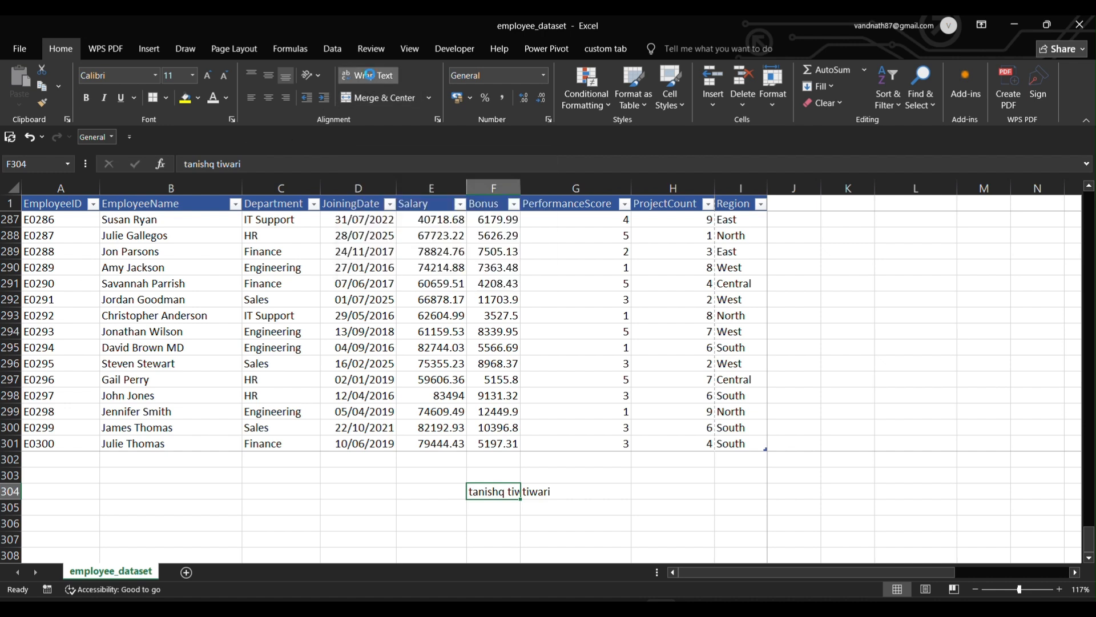
Wrap the text in F304, then trim its contents down to the single letter 't'.
{"action": "left_click", "coordinate": [371, 77]}
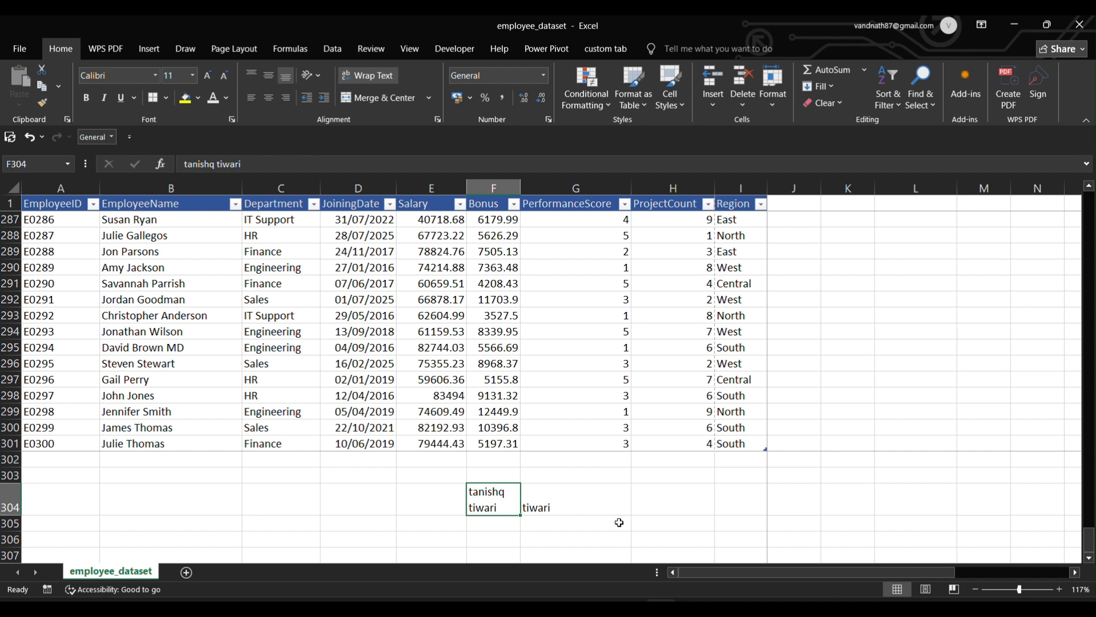
{"action": "double_click", "coordinate": [509, 508]}
{"action": "key", "text": "BackSpace"}
{"action": "key", "text": "BackSpace"}
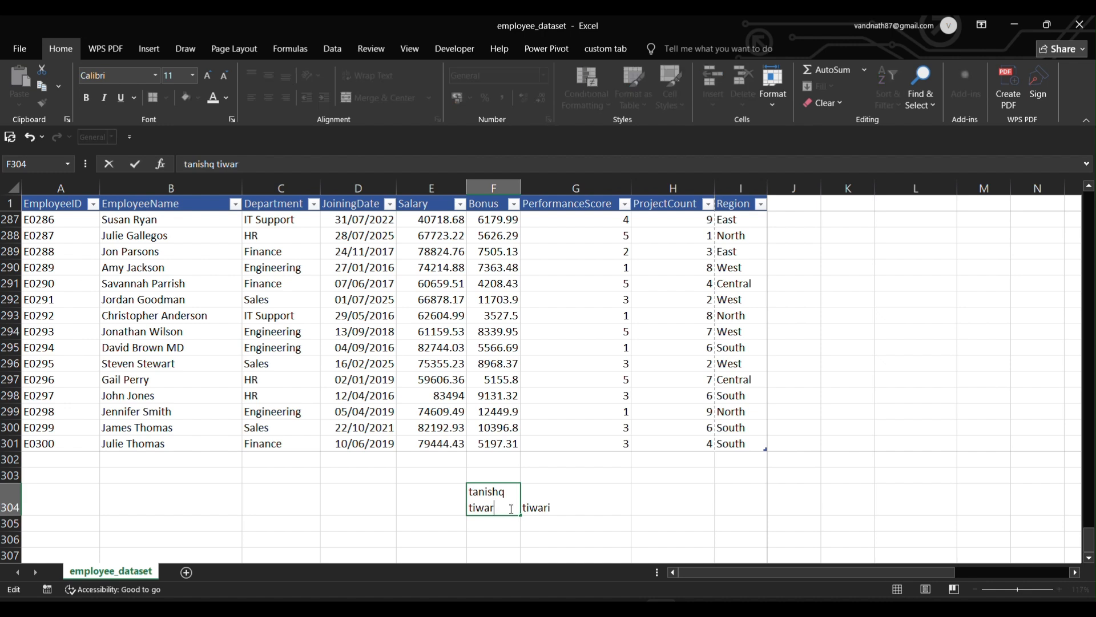
{"action": "key", "text": "BackSpace"}
{"action": "key", "text": "BackSpace"}
{"action": "key", "text": "BackSpace"}
{"action": "key", "text": "BackSpace"}
{"action": "key", "text": "BackSpace"}
{"action": "key", "text": "BackSpace"}
{"action": "key", "text": "BackSpace"}
{"action": "key", "text": "BackSpace"}
{"action": "key", "text": "BackSpace"}
{"action": "key", "text": "BackSpace"}
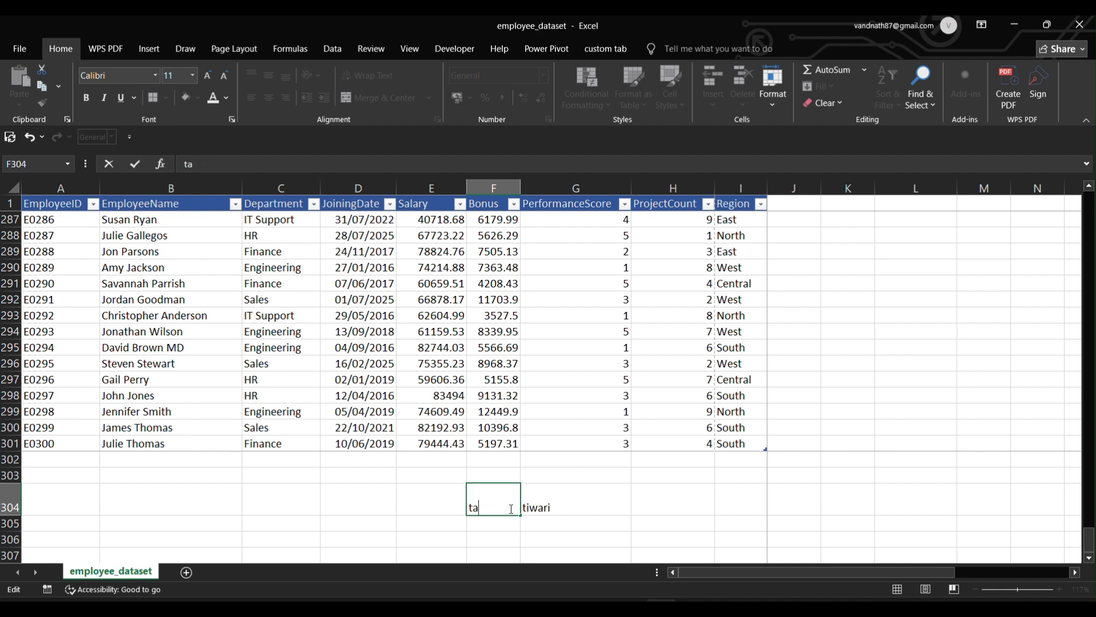
{"action": "key", "text": "BackSpace"}
{"action": "left_click", "coordinate": [550, 506]}
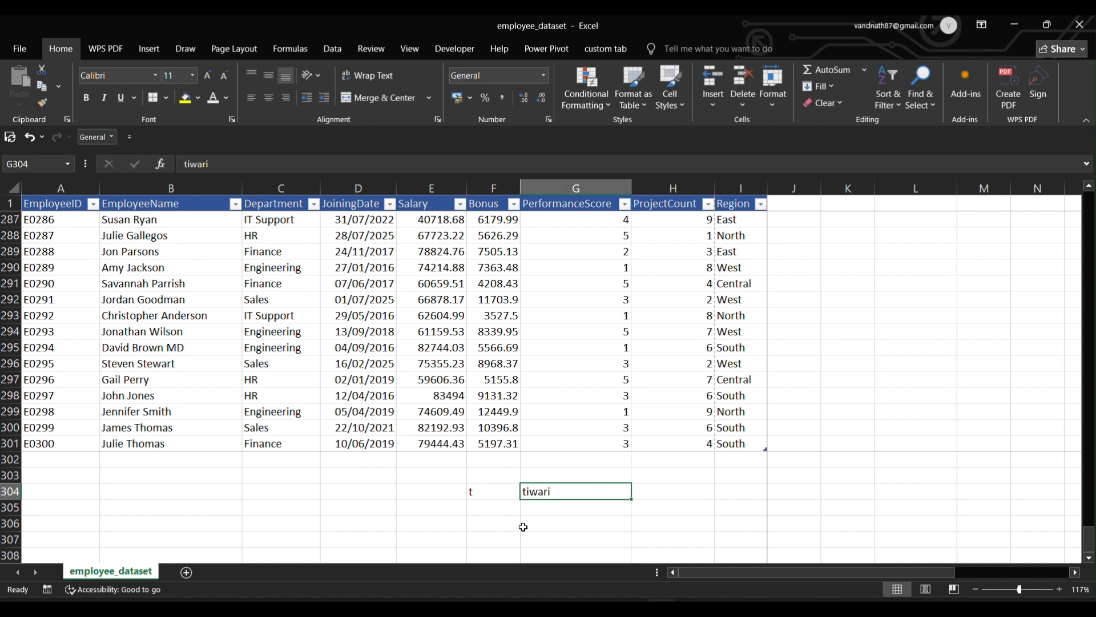
Return to the top of the table with the first Salary value in E2 selected.
{"action": "scroll", "coordinate": [905, 348], "scroll_direction": "right", "scroll_amount": 3}
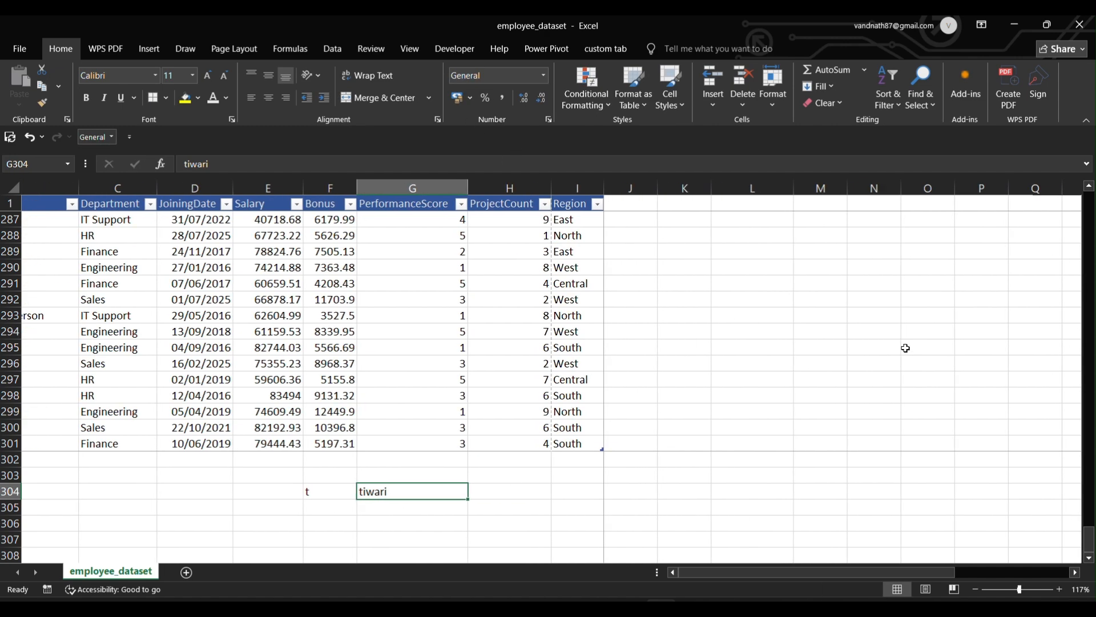
{"action": "scroll", "coordinate": [906, 347], "scroll_direction": "left", "scroll_amount": 2}
{"action": "scroll", "coordinate": [906, 348], "scroll_direction": "up", "scroll_amount": 15}
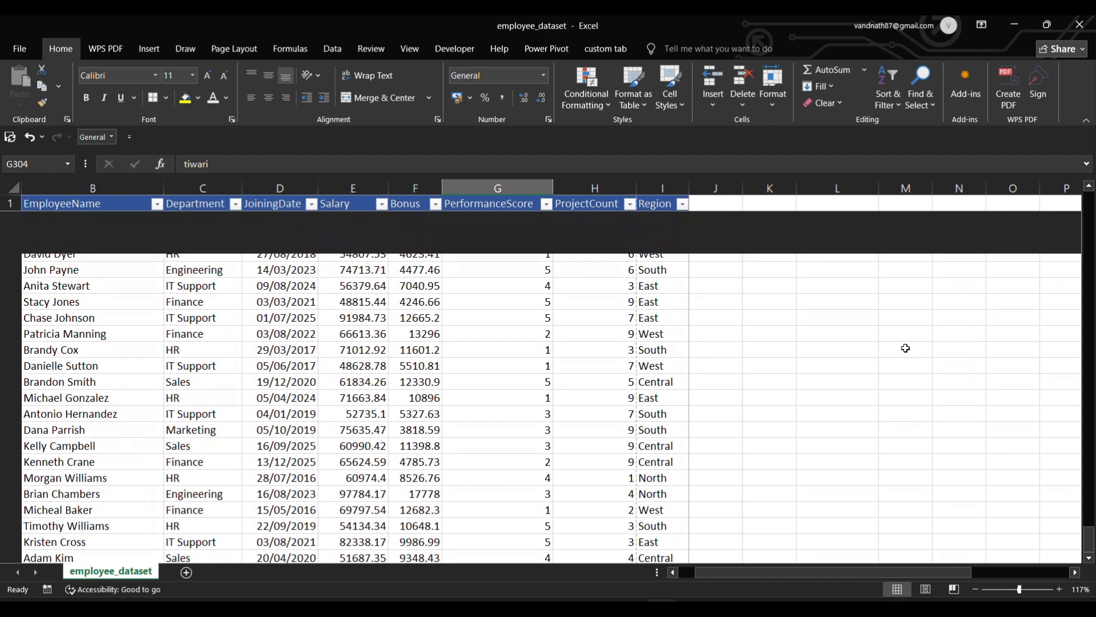
{"action": "left_click", "coordinate": [360, 476]}
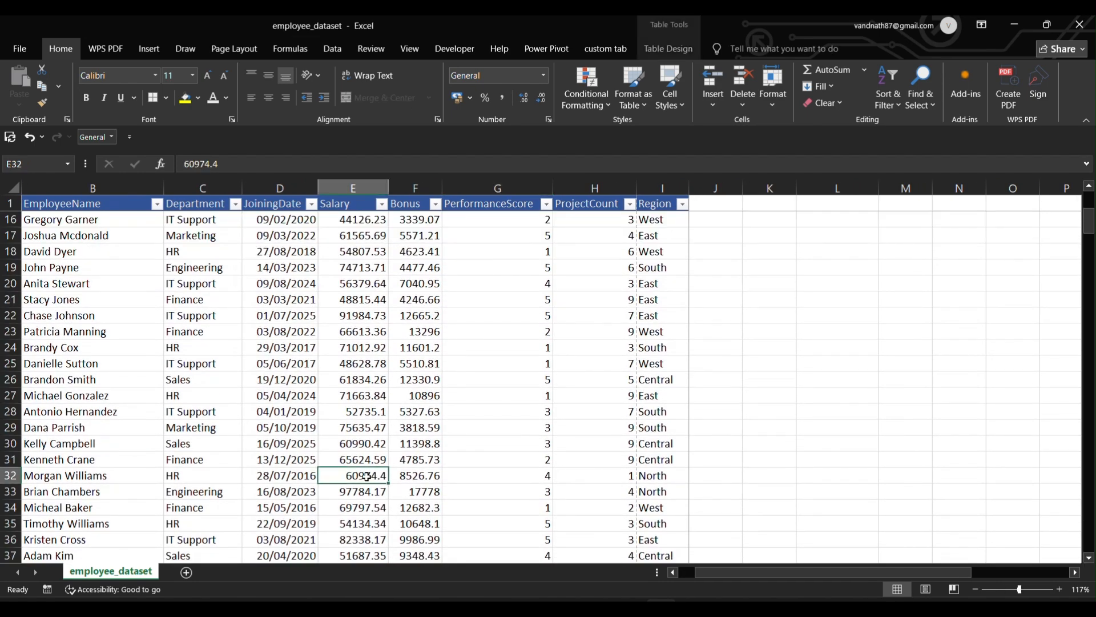
{"action": "key", "text": "ctrl+Up"}
{"action": "key", "text": "Down"}
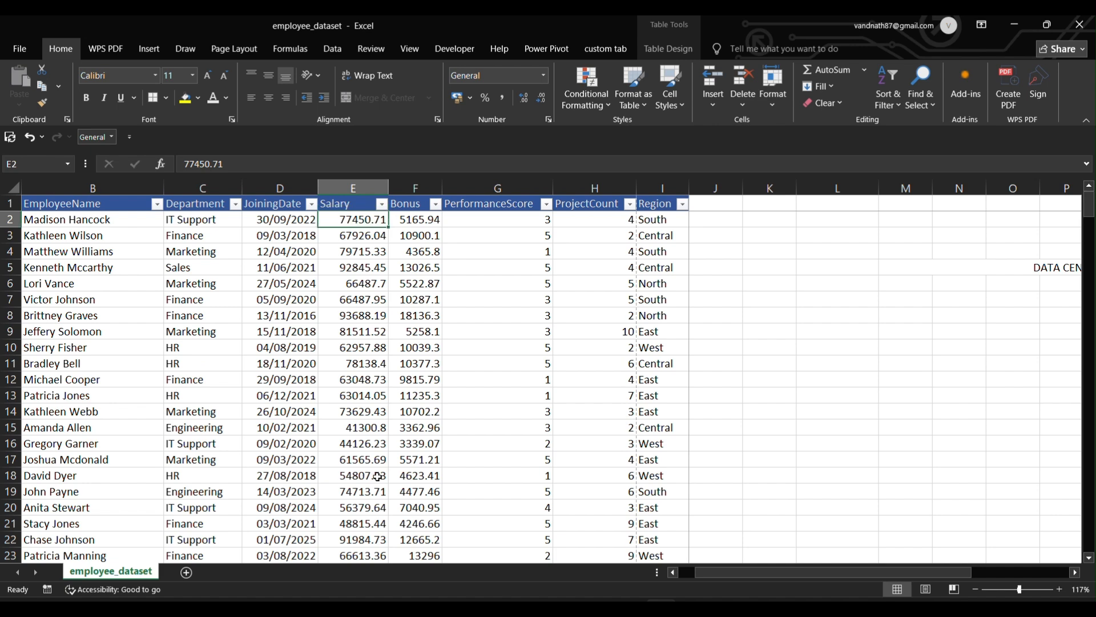
{"action": "scroll", "coordinate": [916, 350], "scroll_direction": "right", "scroll_amount": 3}
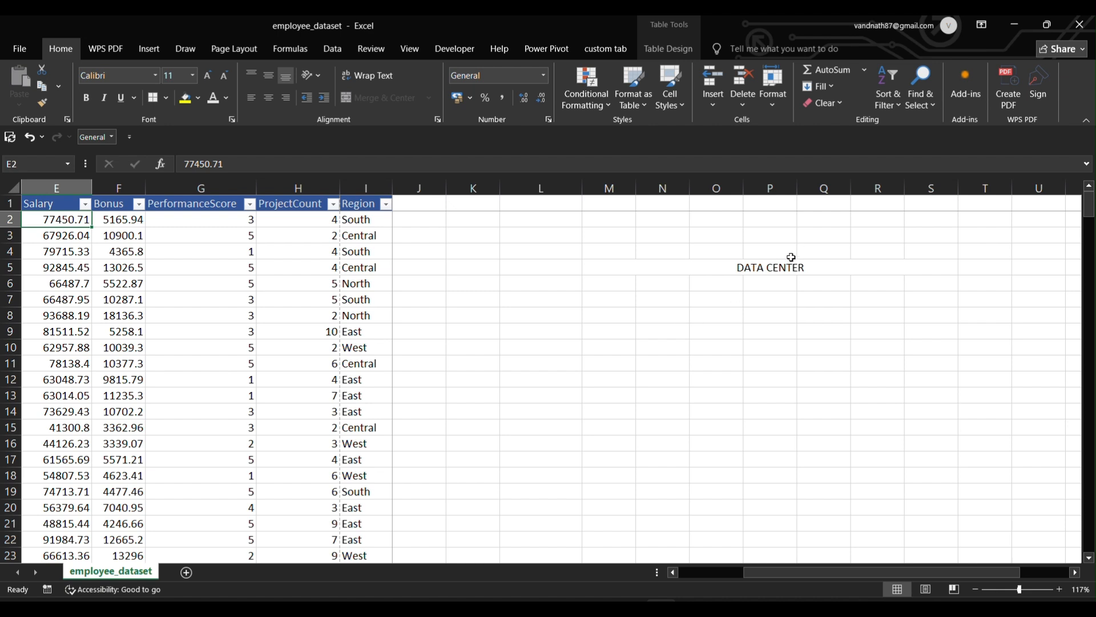
Enter the label 'data center' in cell P8, correcting the 'ceter' typo.
{"action": "left_click", "coordinate": [778, 269]}
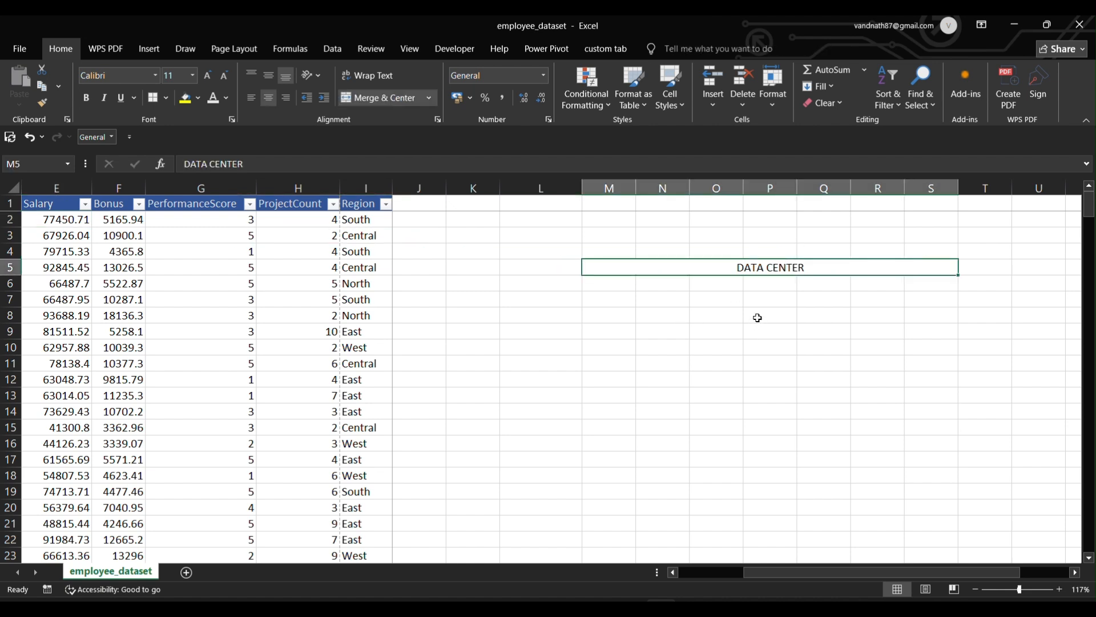
{"action": "left_click", "coordinate": [758, 316]}
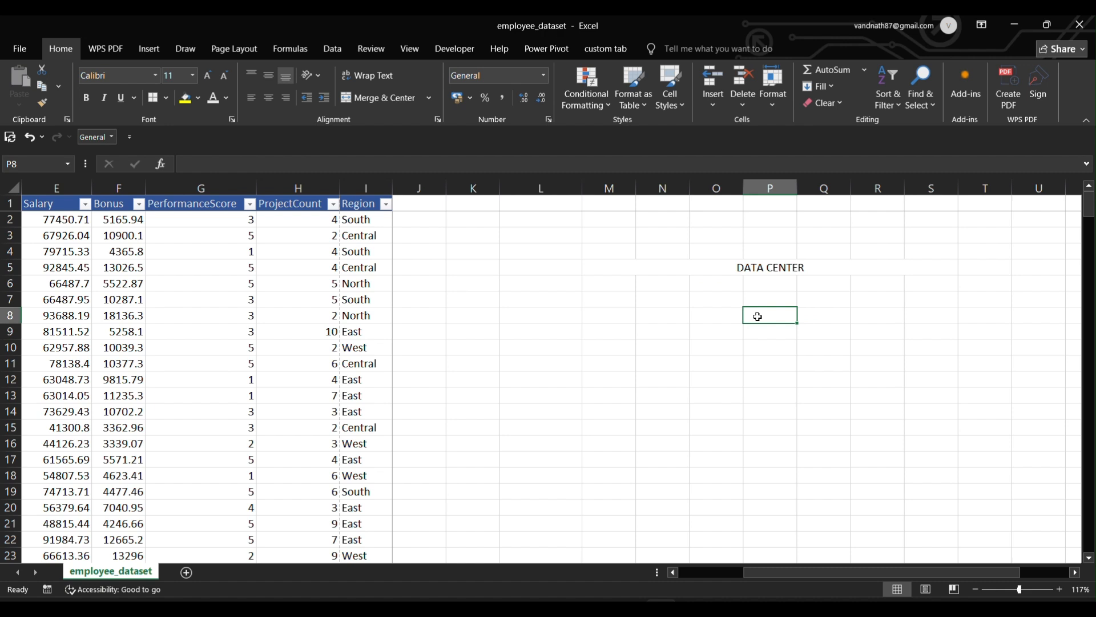
{"action": "double_click", "coordinate": [758, 316]}
{"action": "type", "text": "data c"}
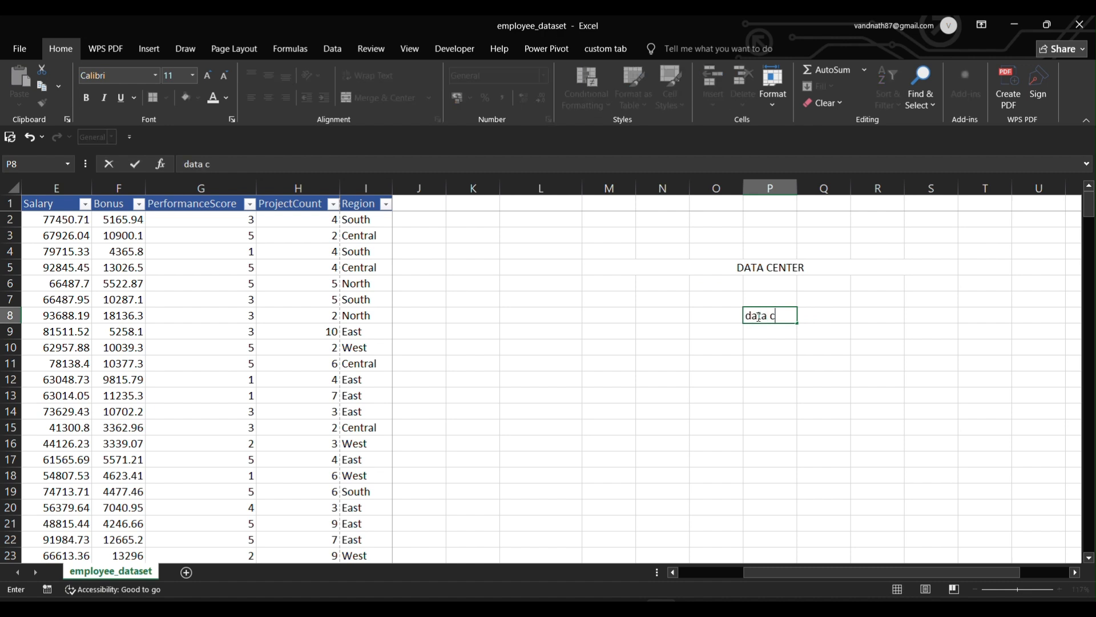
{"action": "type", "text": "eter"}
{"action": "key", "text": "Left"}
{"action": "key", "text": "Left"}
{"action": "key", "text": "Right"}
{"action": "key", "text": "Right"}
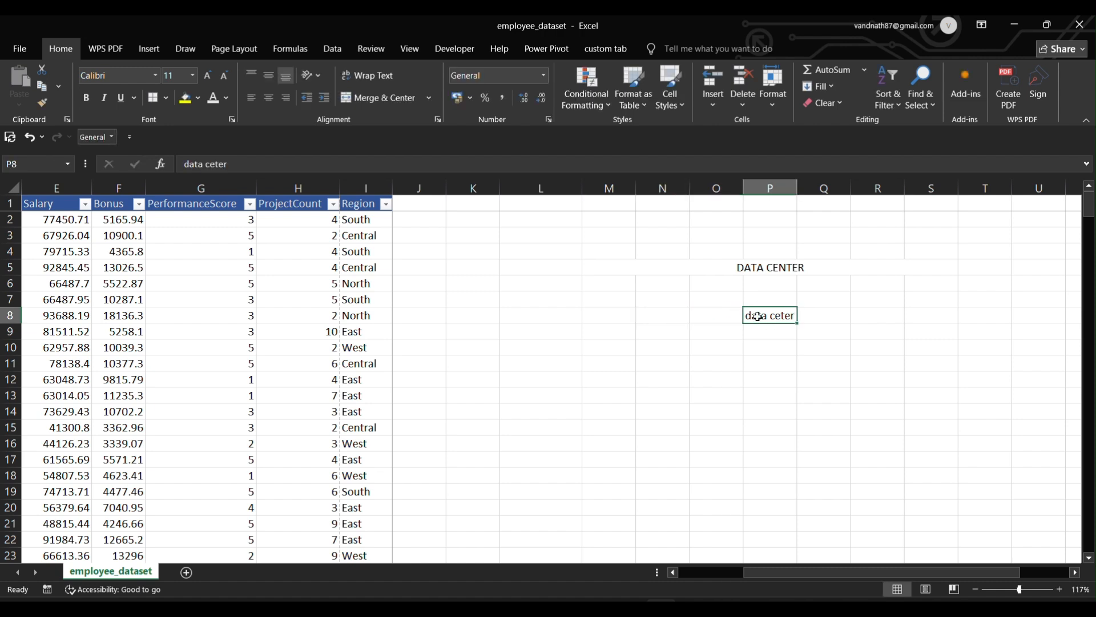
{"action": "double_click", "coordinate": [779, 316]}
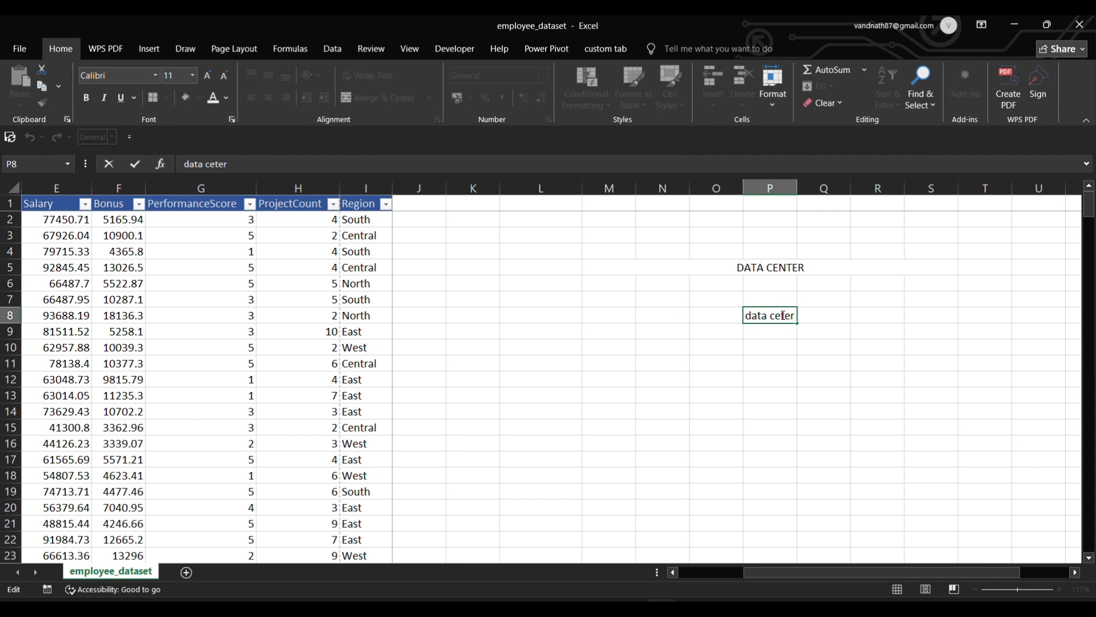
{"action": "type", "text": "n"}
{"action": "left_click", "coordinate": [821, 315]}
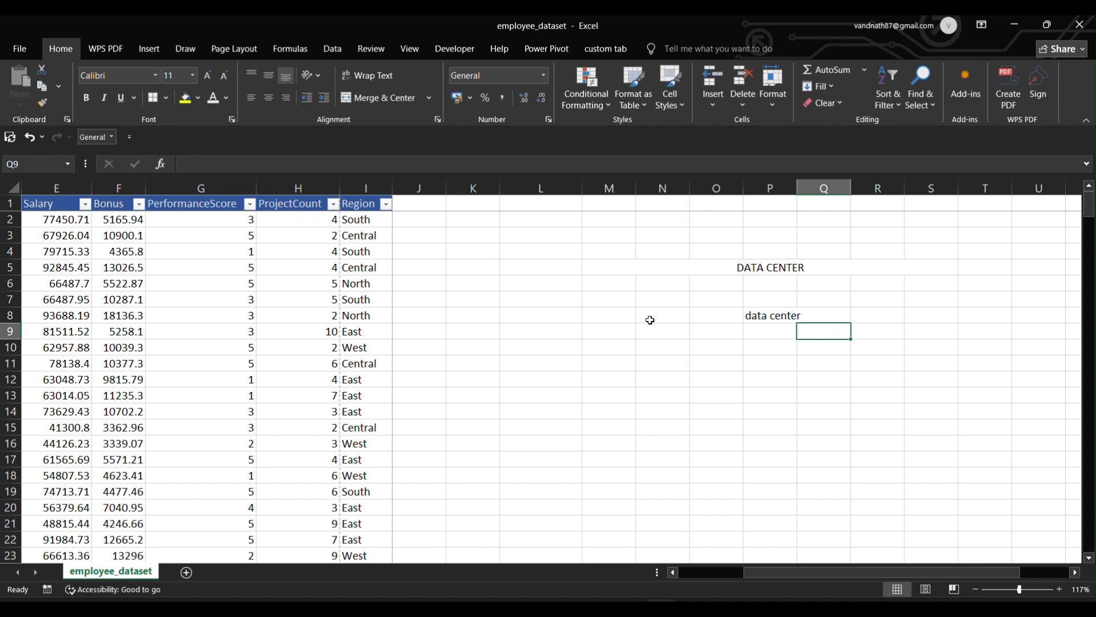
Merge and centre the label across N8:T8.
{"action": "left_click", "coordinate": [648, 315]}
{"action": "left_click_drag", "start_coordinate": [647, 315], "coordinate": [1007, 316]}
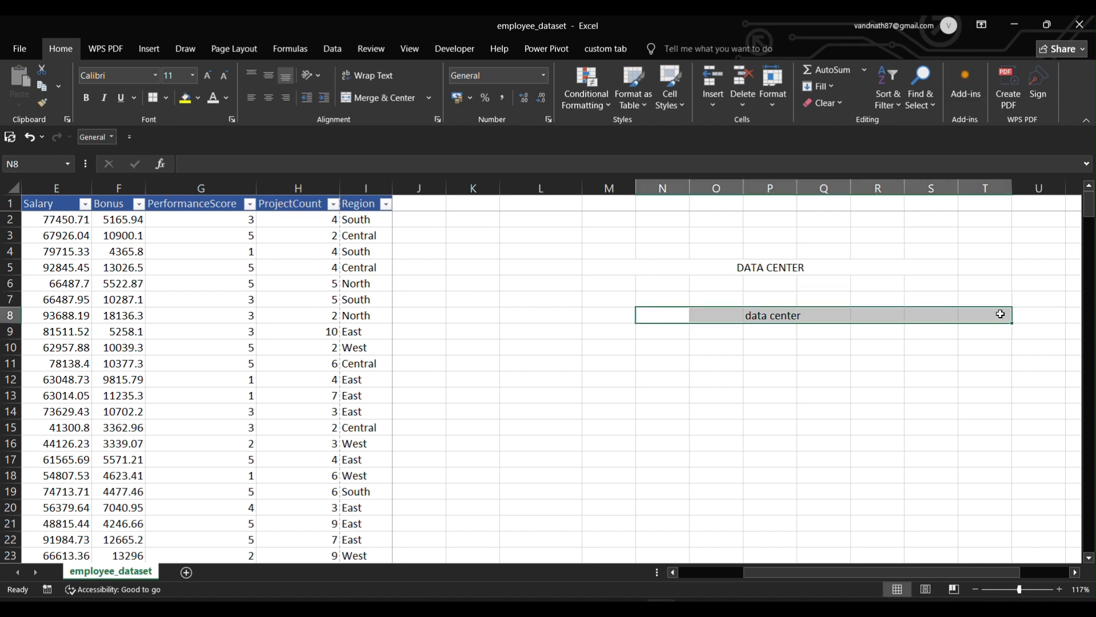
{"action": "left_click", "coordinate": [406, 98]}
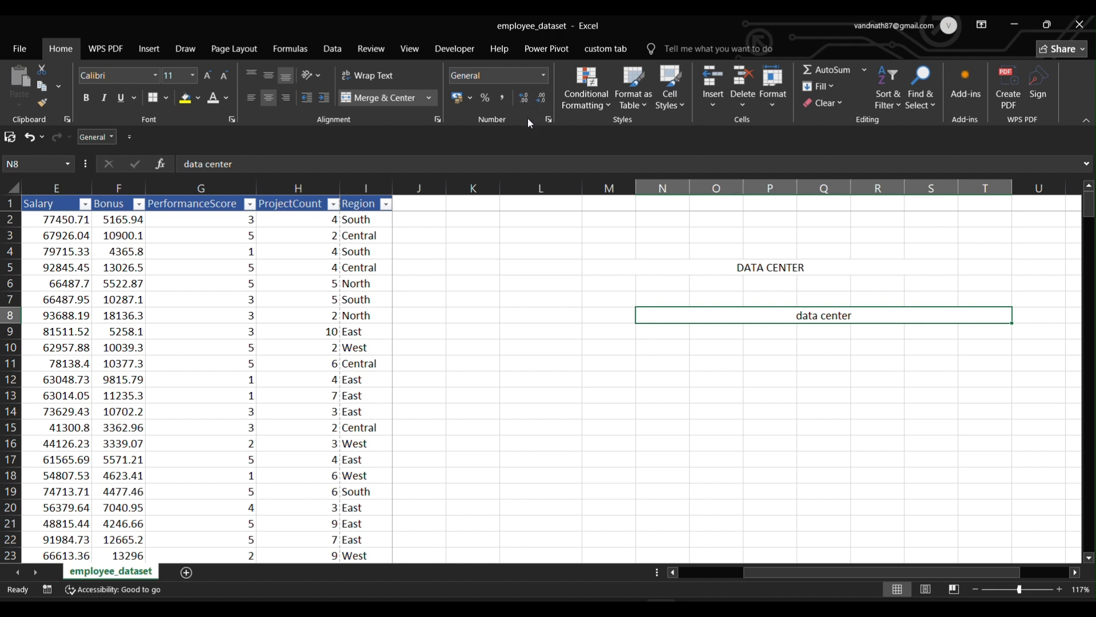
{"action": "left_click", "coordinate": [517, 257]}
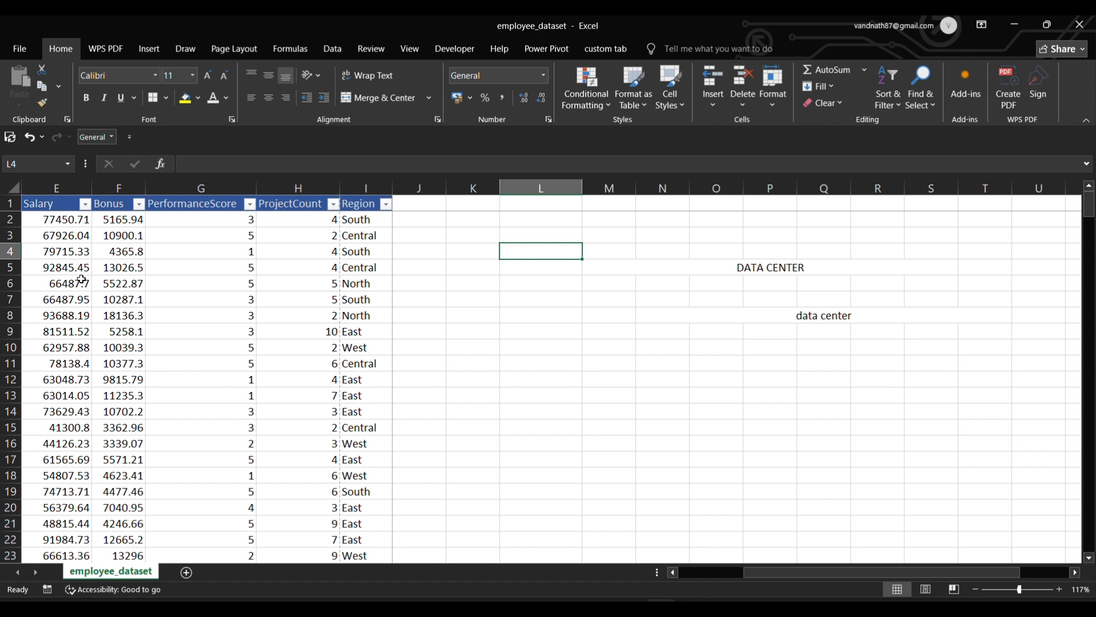
Start an =AVERAGE() formula in L5, dismissing the empty-argument error warning.
{"action": "left_click", "coordinate": [64, 268]}
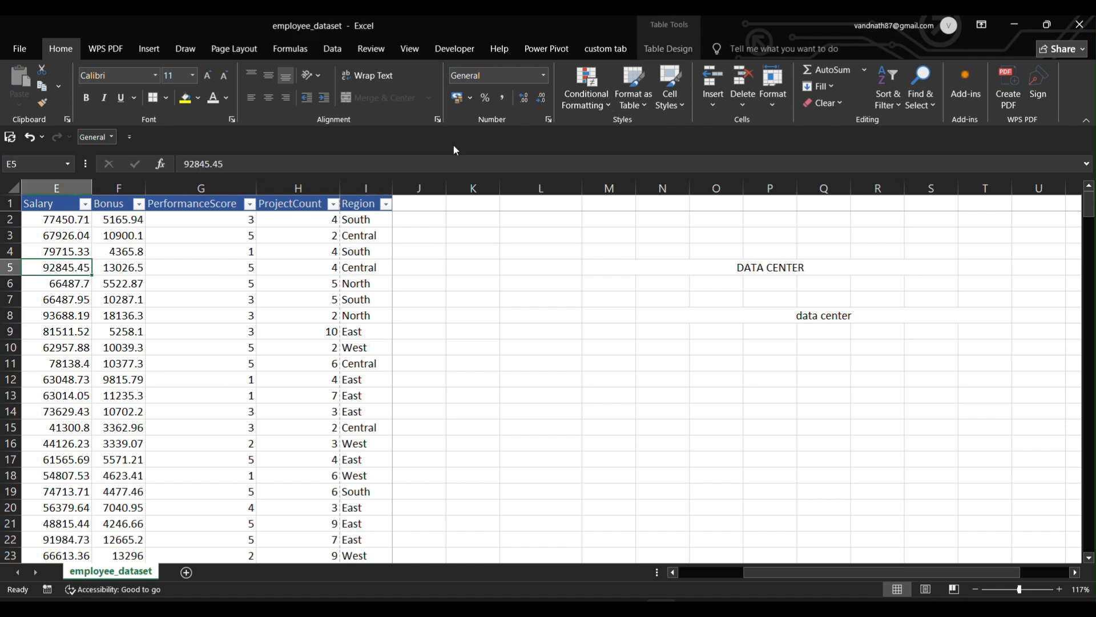
{"action": "left_click", "coordinate": [524, 362]}
{"action": "left_click", "coordinate": [539, 273]}
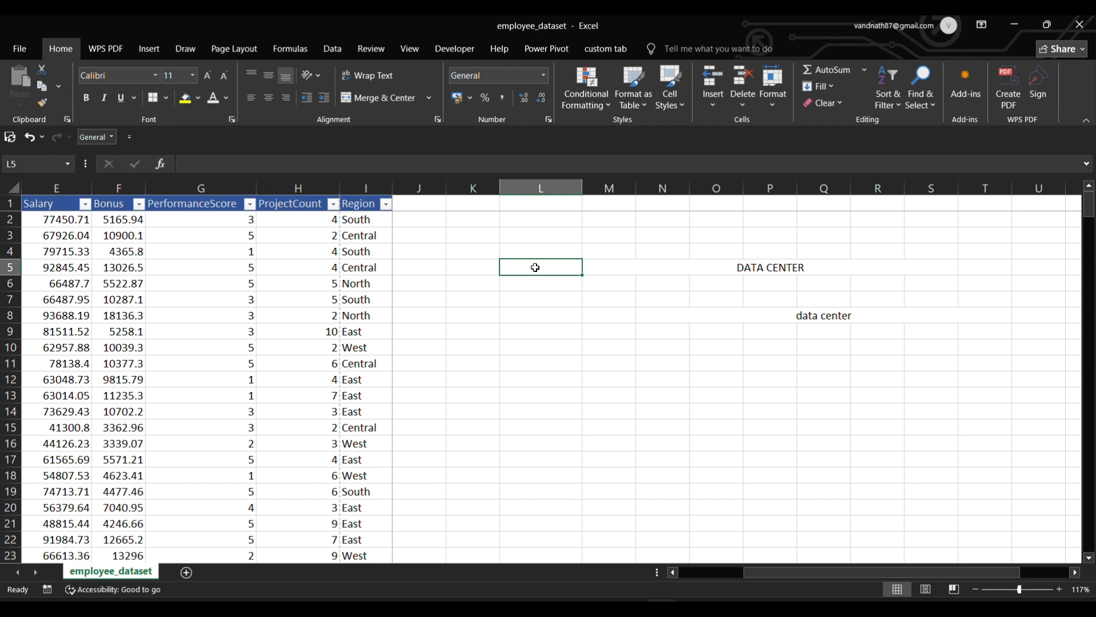
{"action": "type", "text": "="}
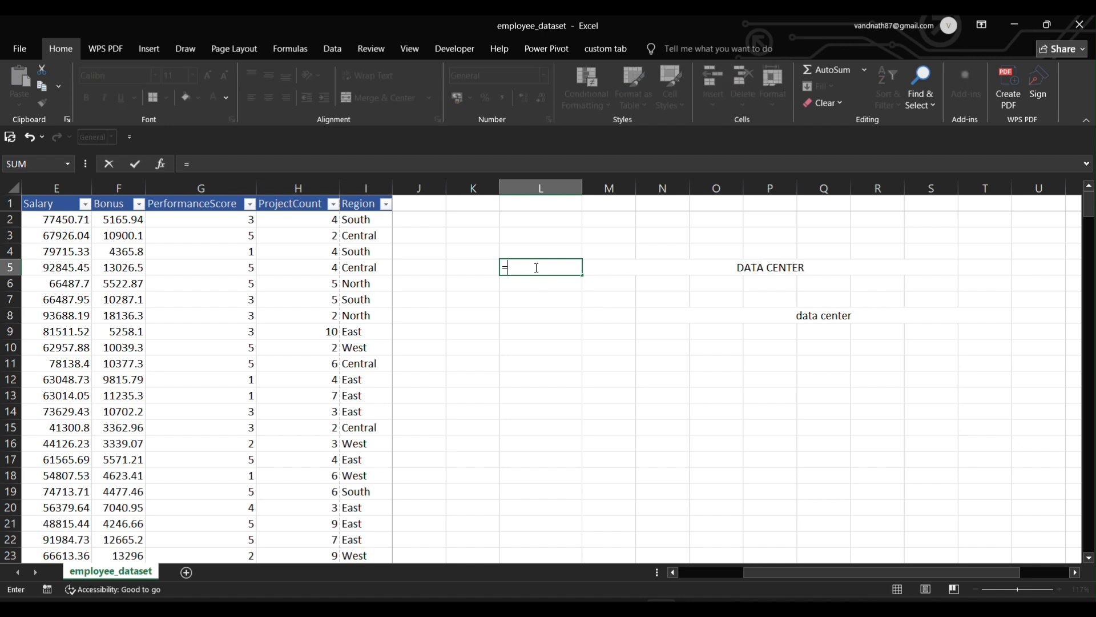
{"action": "type", "text": "ava"}
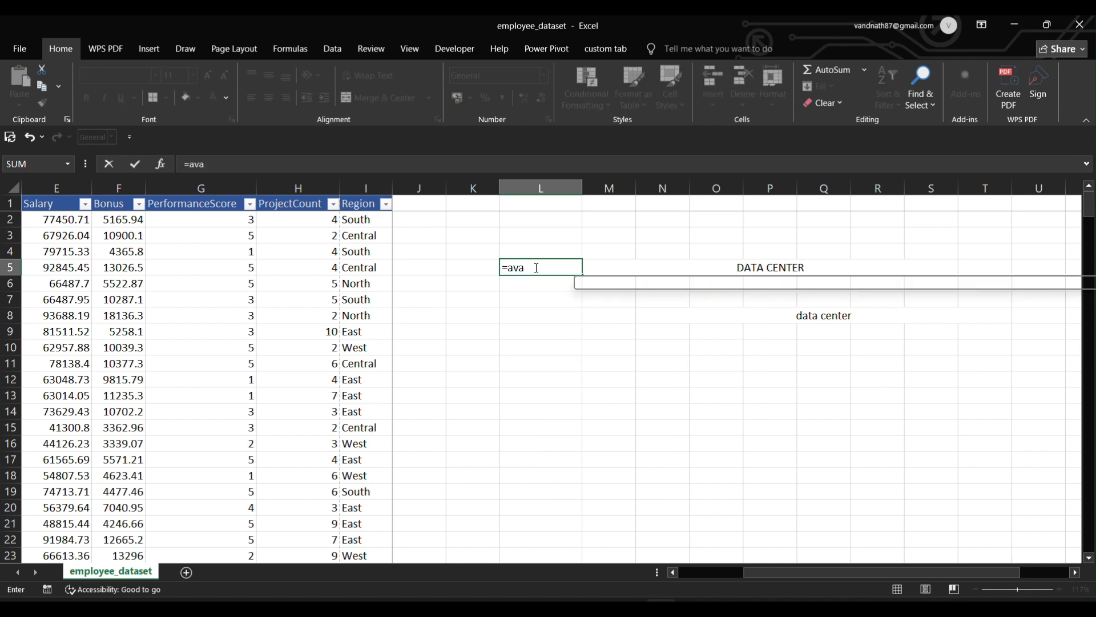
{"action": "key", "text": "BackSpace"}
{"action": "type", "text": "era"}
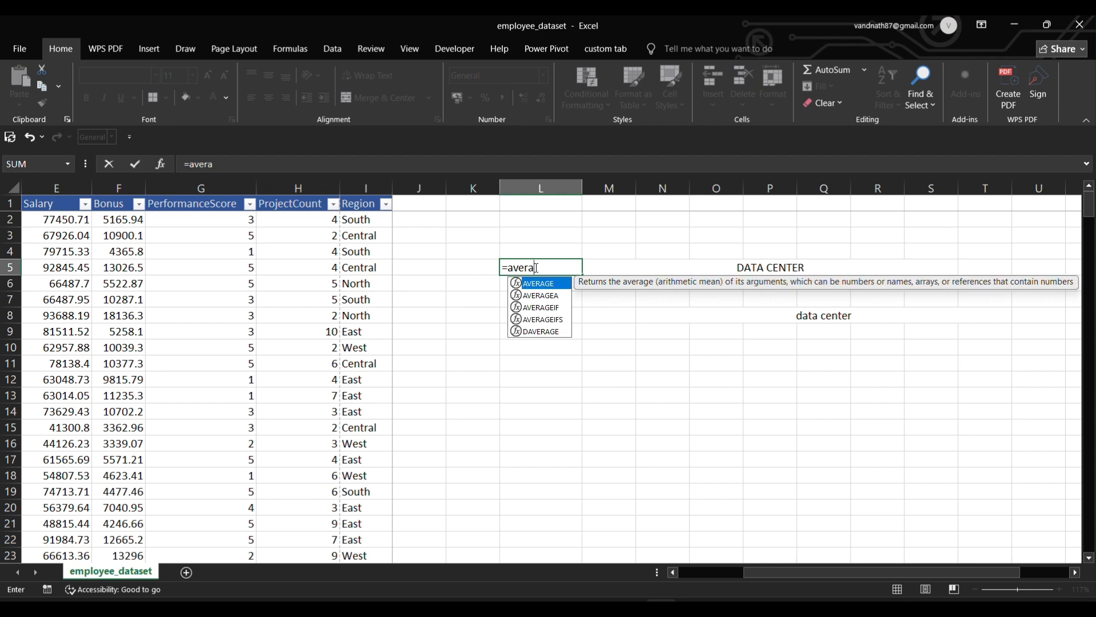
{"action": "type", "text": "ger"}
{"action": "key", "text": "BackSpace"}
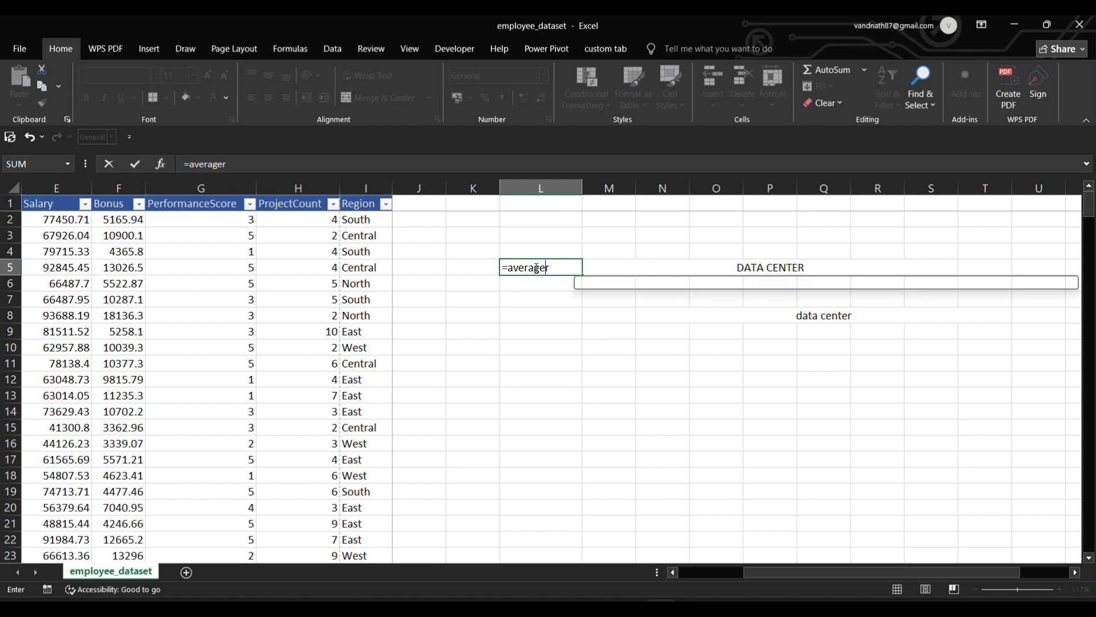
{"action": "type", "text": "()"}
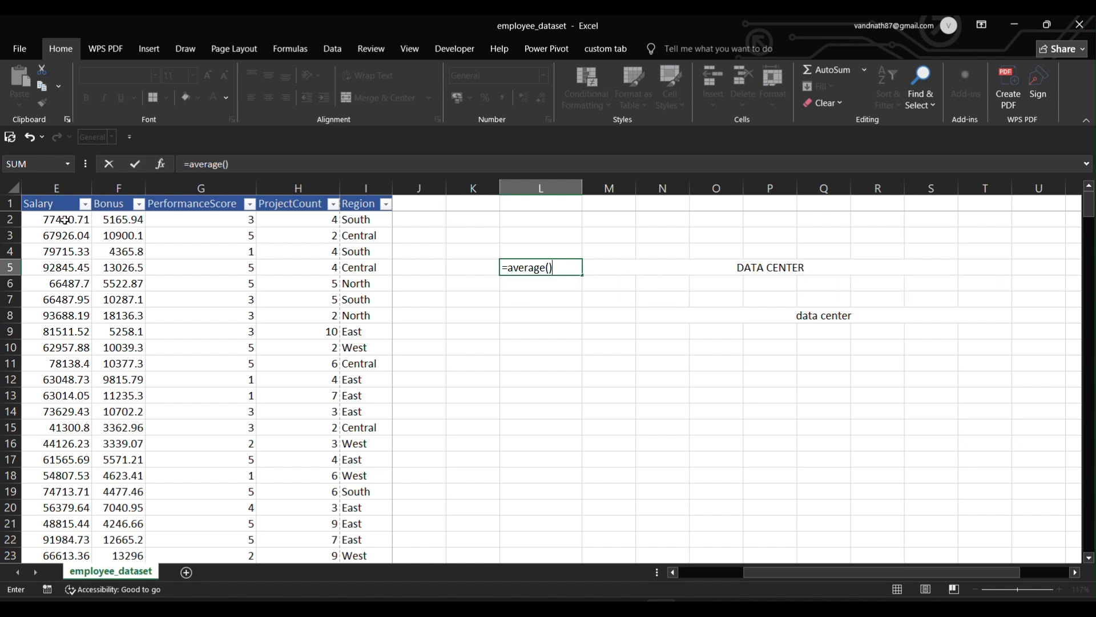
{"action": "key", "text": "Return"}
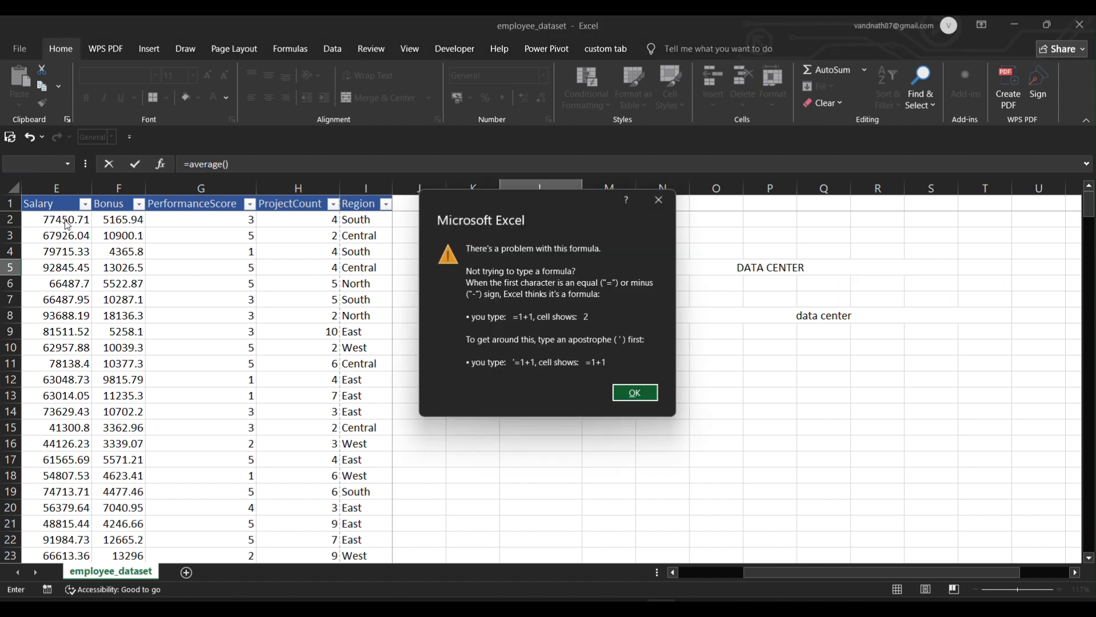
{"action": "left_click", "coordinate": [637, 392]}
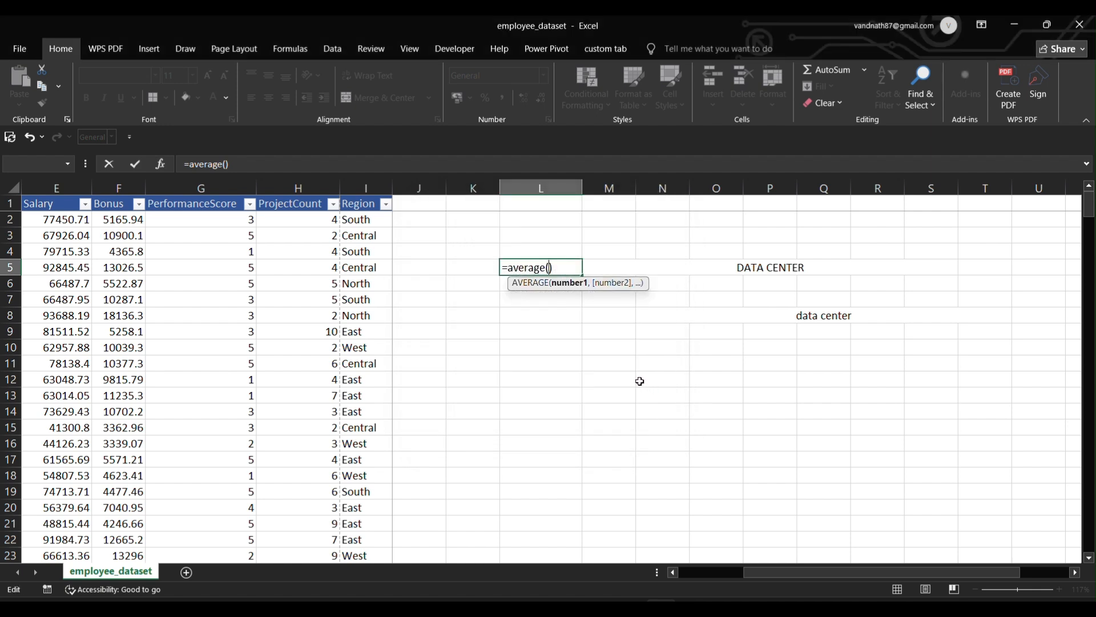
Use the whole Table1[Salary] column as the range, so L5 shows 69916.7716.
{"action": "left_click", "coordinate": [37, 219]}
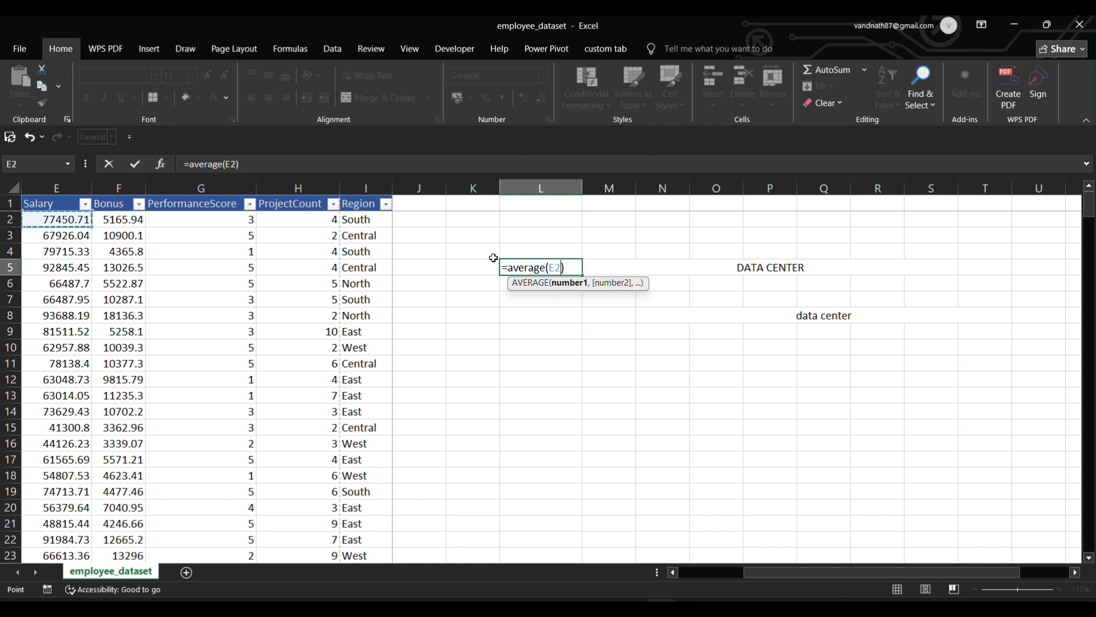
{"action": "key", "text": "ctrl+shift+Down"}
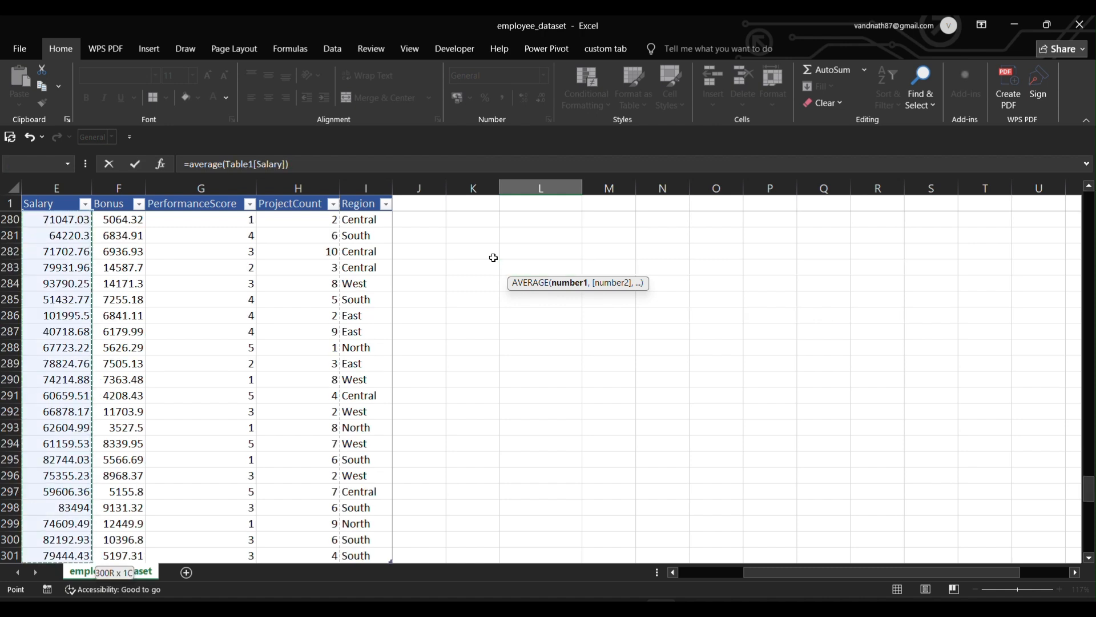
{"action": "key", "text": "Return"}
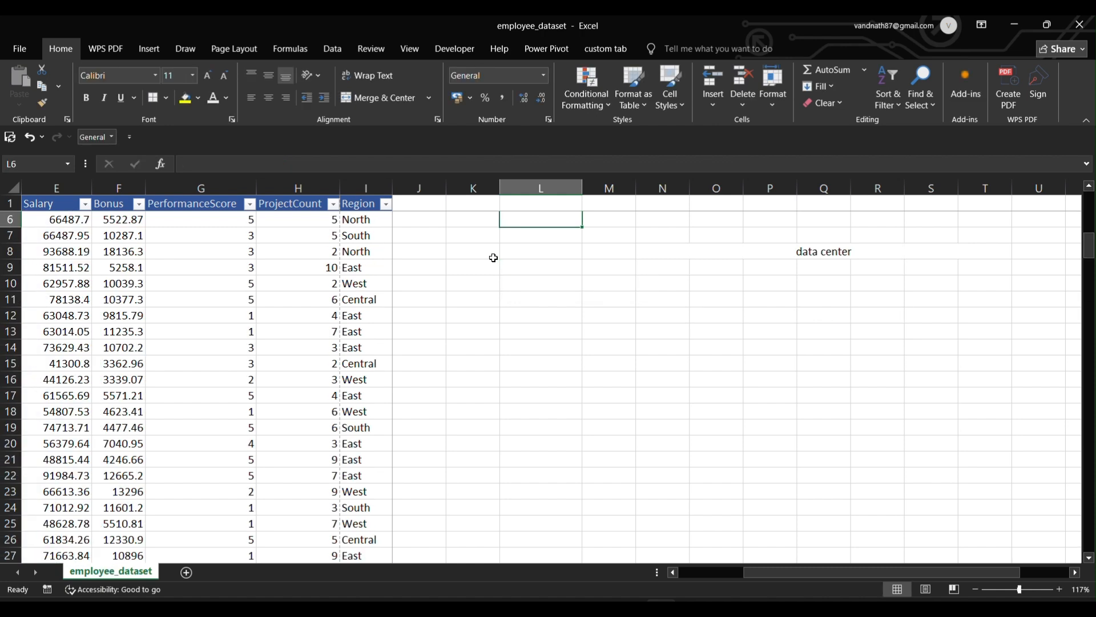
{"action": "scroll", "coordinate": [699, 283], "scroll_direction": "up", "scroll_amount": 2}
{"action": "scroll", "coordinate": [699, 282], "scroll_direction": "down", "scroll_amount": 1}
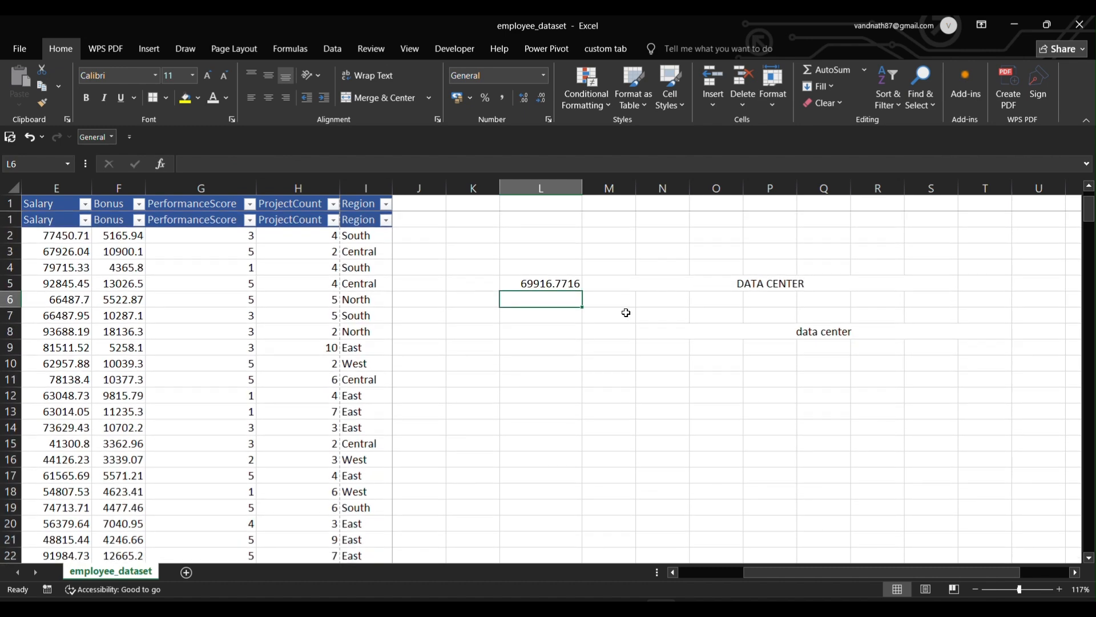
{"action": "left_click", "coordinate": [560, 272]}
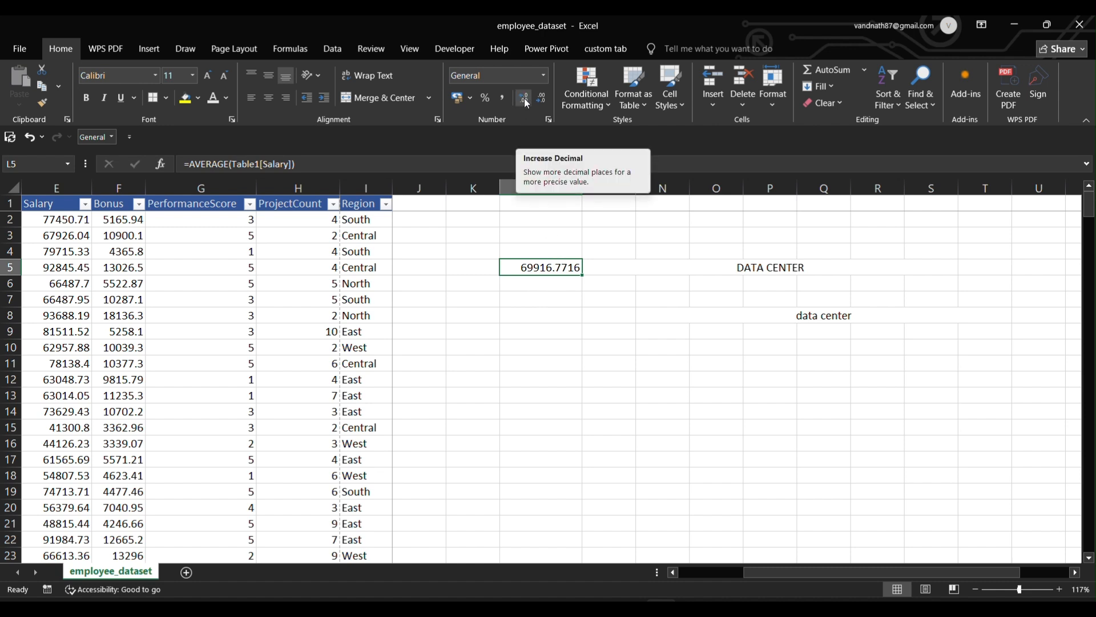
Adjust L5's decimal places so the average reads 69916.77160.
{"action": "left_click", "coordinate": [540, 100]}
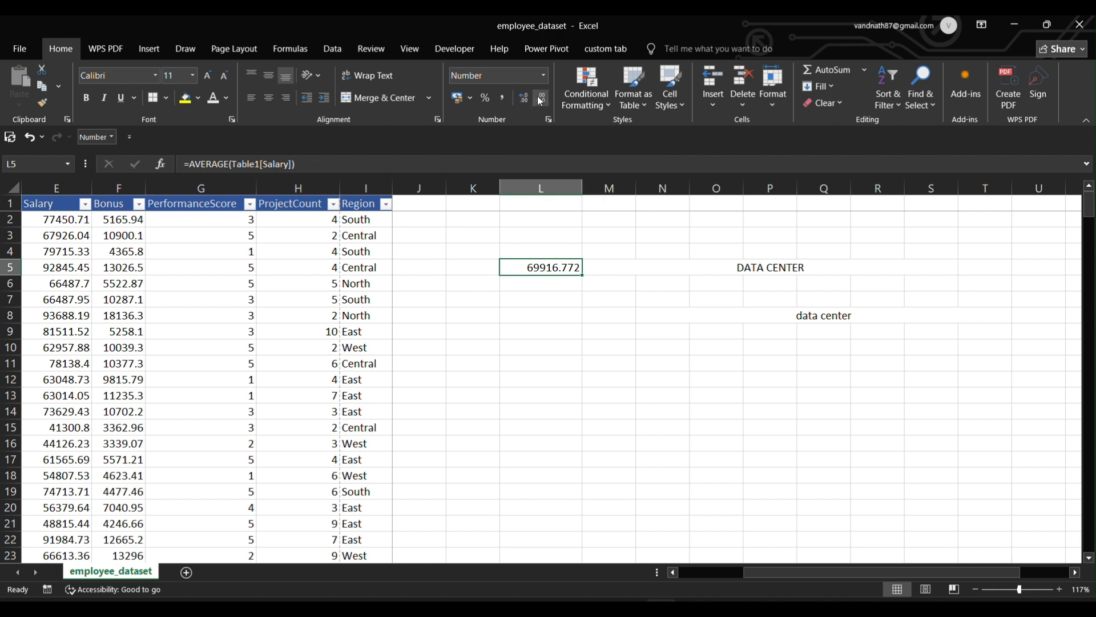
{"action": "left_click", "coordinate": [541, 100]}
{"action": "left_click", "coordinate": [523, 99]}
{"action": "left_click", "coordinate": [523, 100]}
{"action": "left_click", "coordinate": [523, 99]}
{"action": "left_click", "coordinate": [66, 225]}
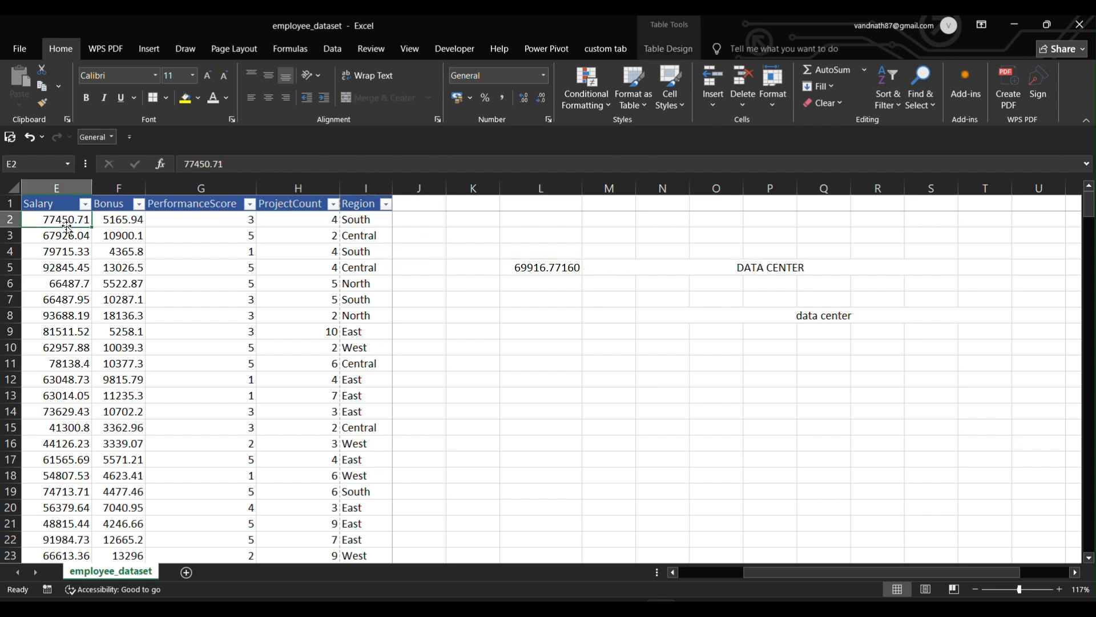
Apply the Currency number format to the whole Salary column down to row 301.
{"action": "key", "text": "ctrl+shift+Down"}
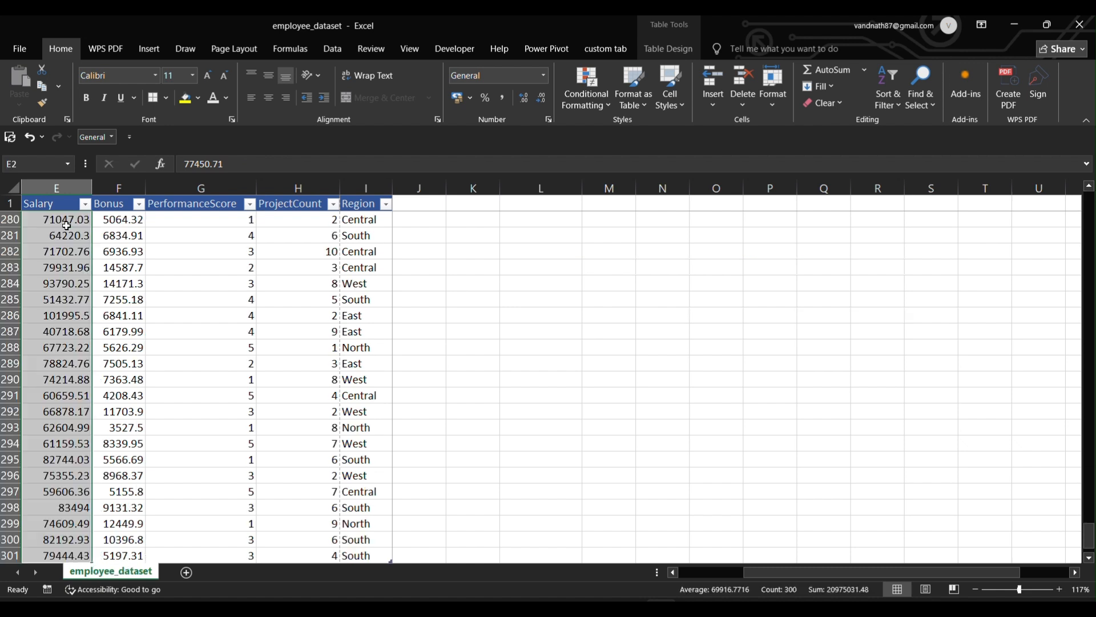
{"action": "left_click", "coordinate": [545, 75]}
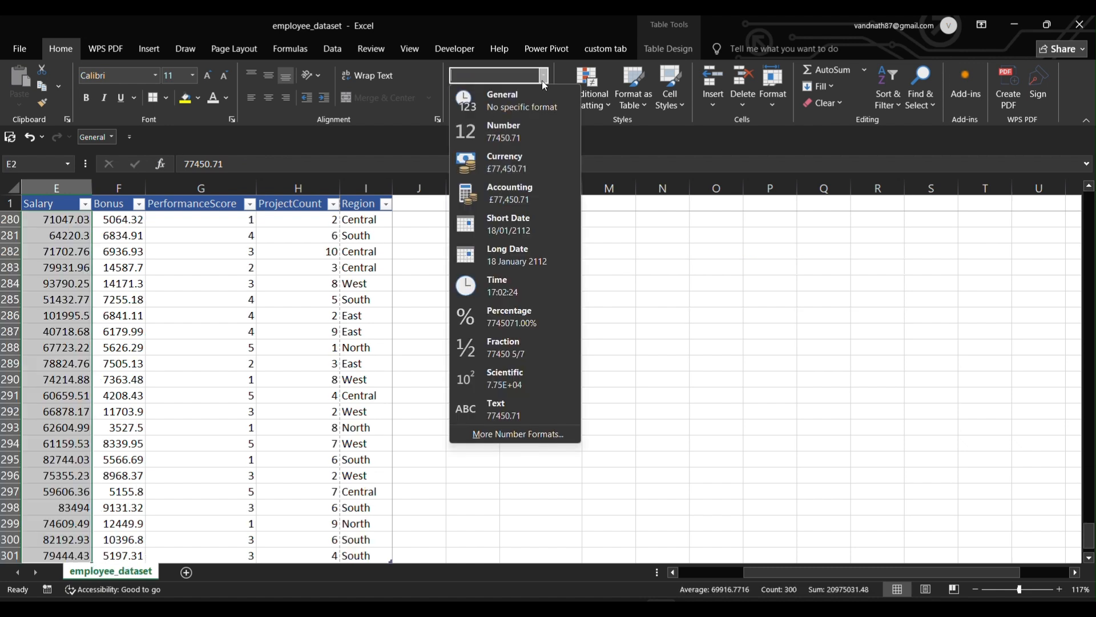
{"action": "left_click", "coordinate": [526, 160]}
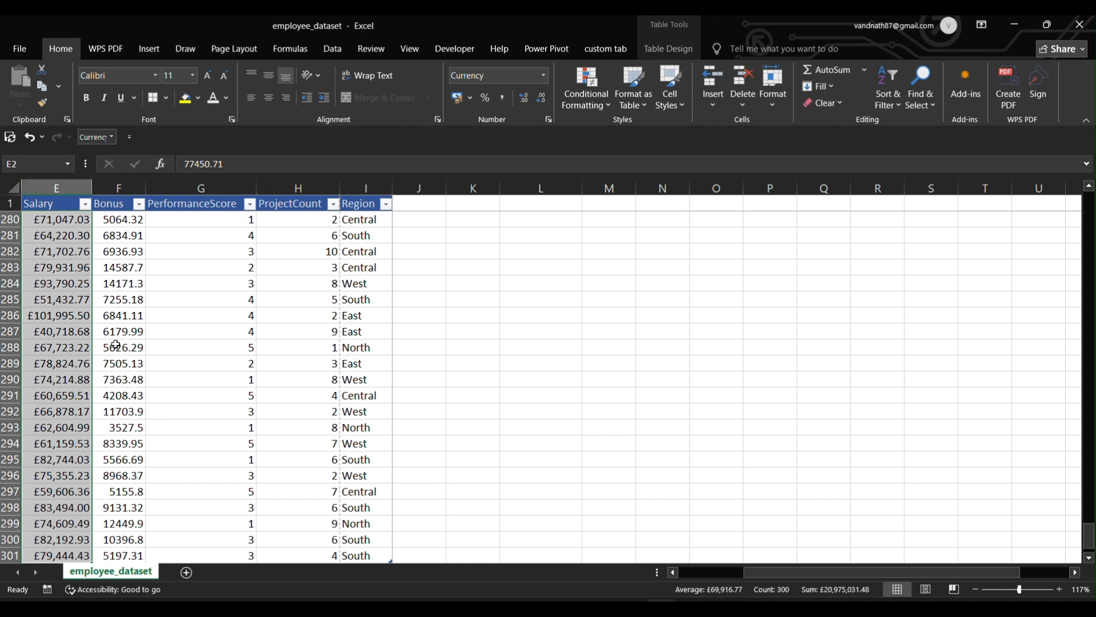
{"action": "scroll", "coordinate": [117, 344], "scroll_direction": "left", "scroll_amount": 2}
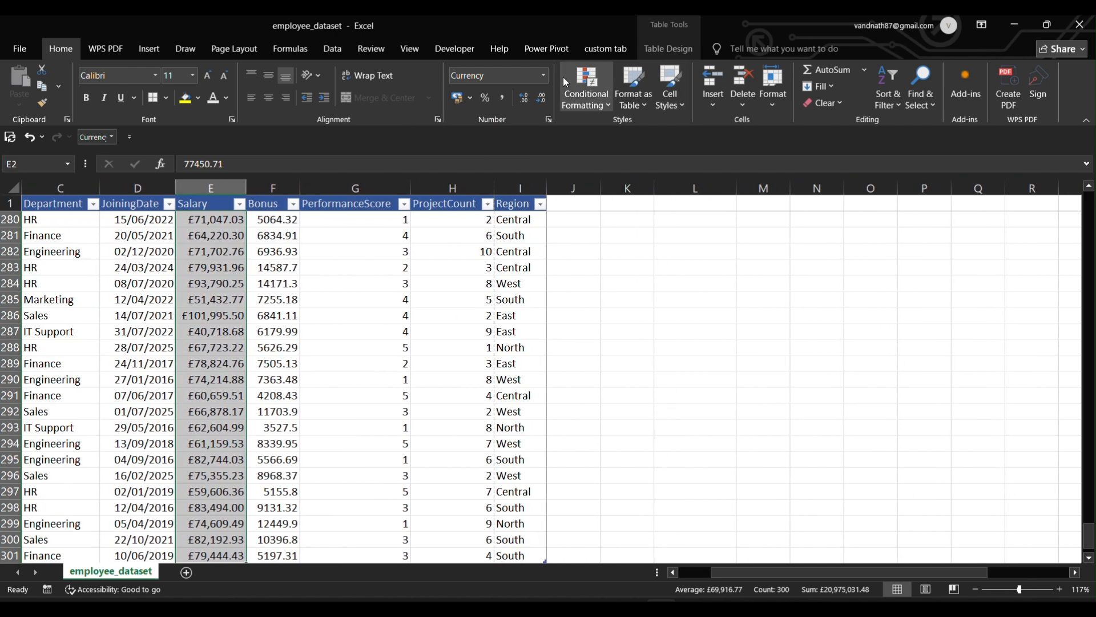
Set the Salary currency symbol to $ with two decimals, e.g. $97,784.17.
{"action": "left_click", "coordinate": [546, 76]}
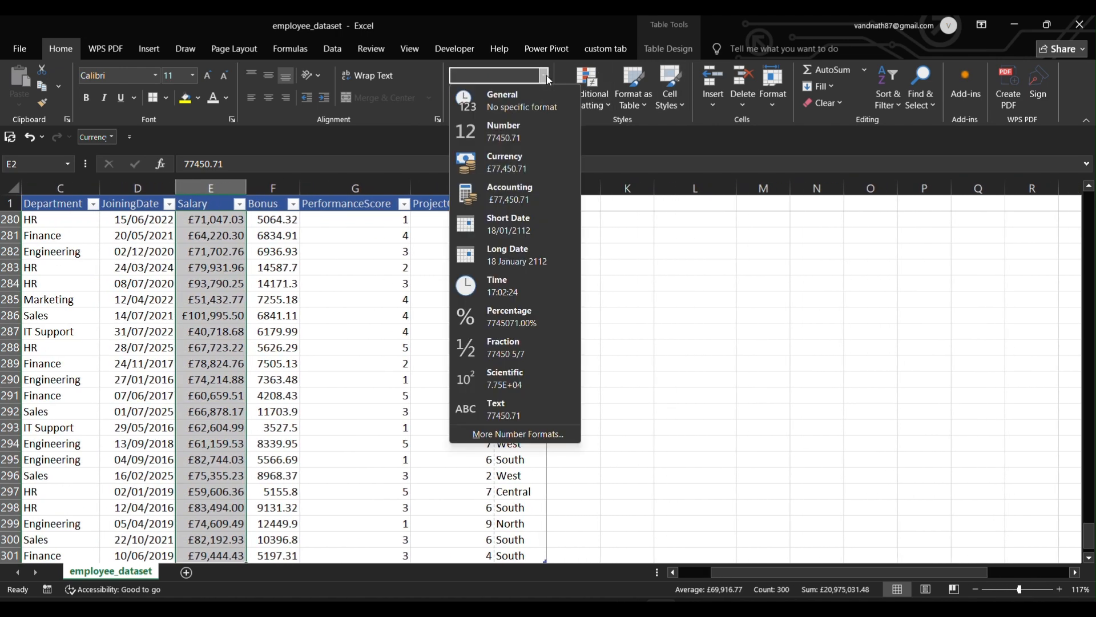
{"action": "left_click", "coordinate": [511, 437]}
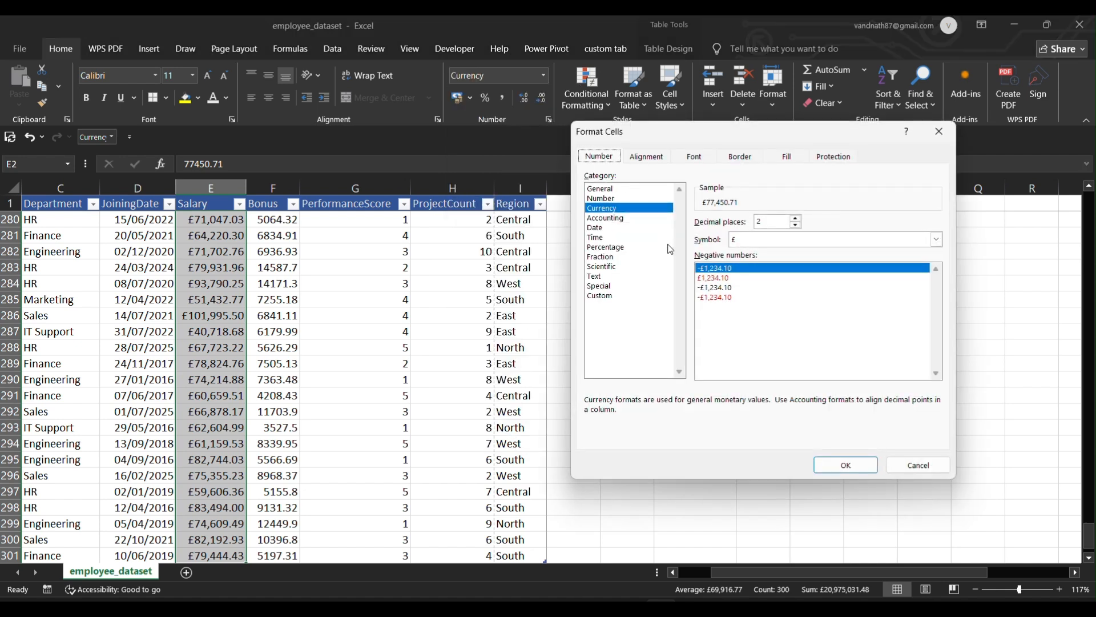
{"action": "left_click", "coordinate": [624, 296]}
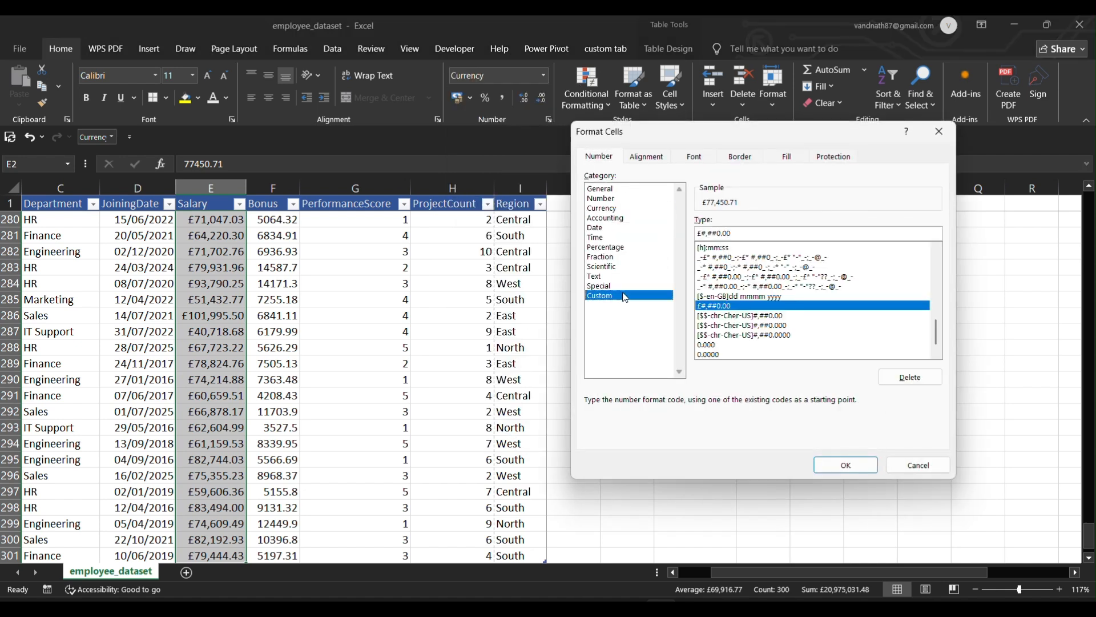
{"action": "left_click", "coordinate": [610, 208]}
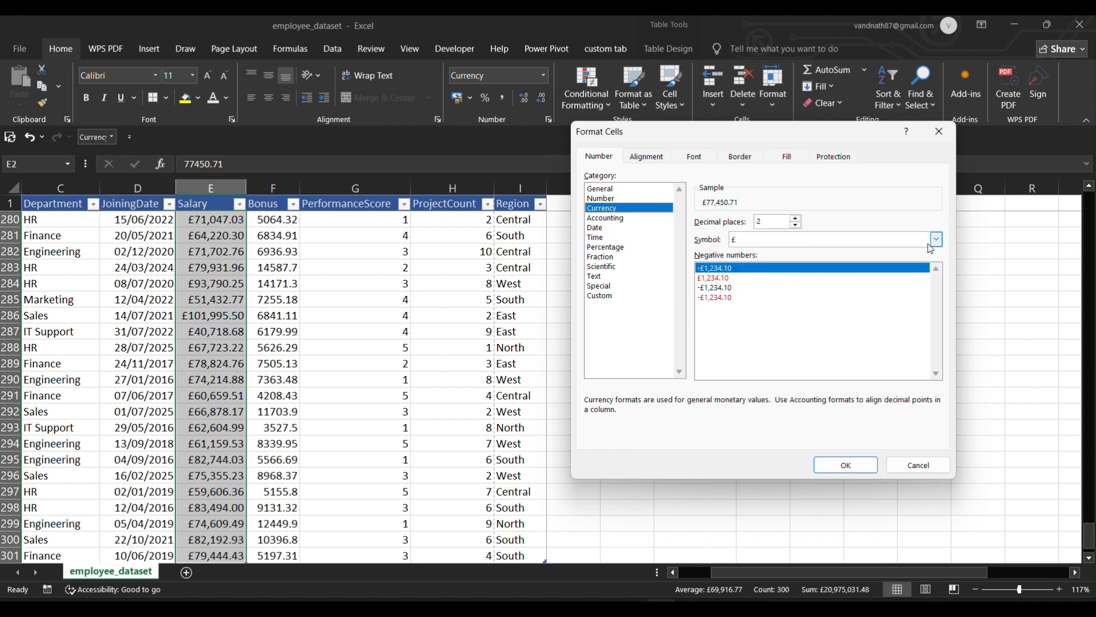
{"action": "left_click", "coordinate": [936, 239]}
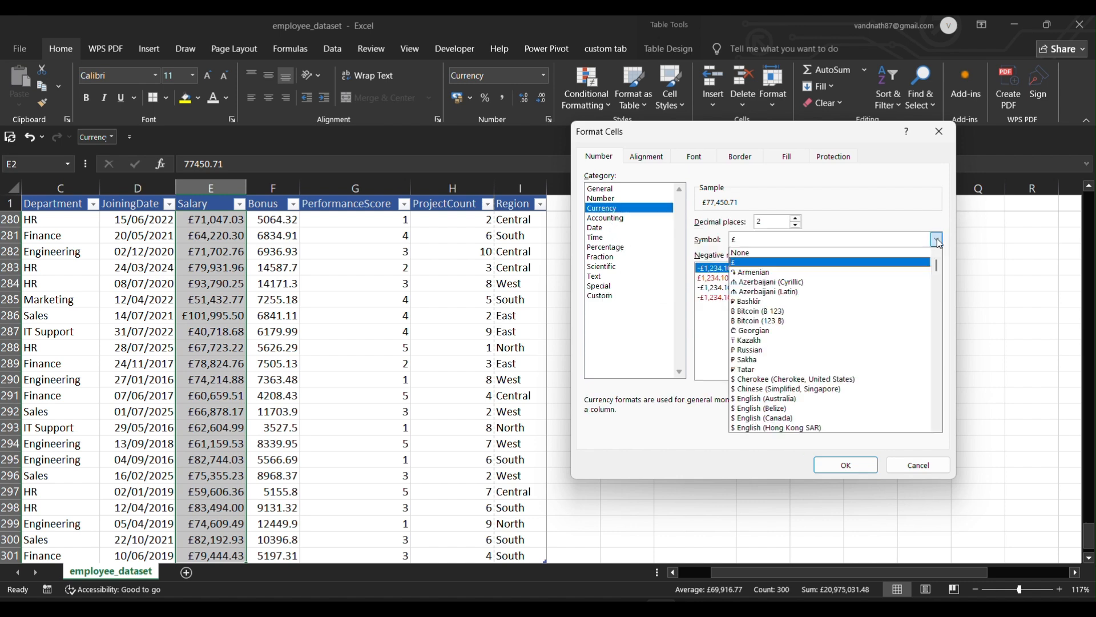
{"action": "left_click", "coordinate": [810, 381]}
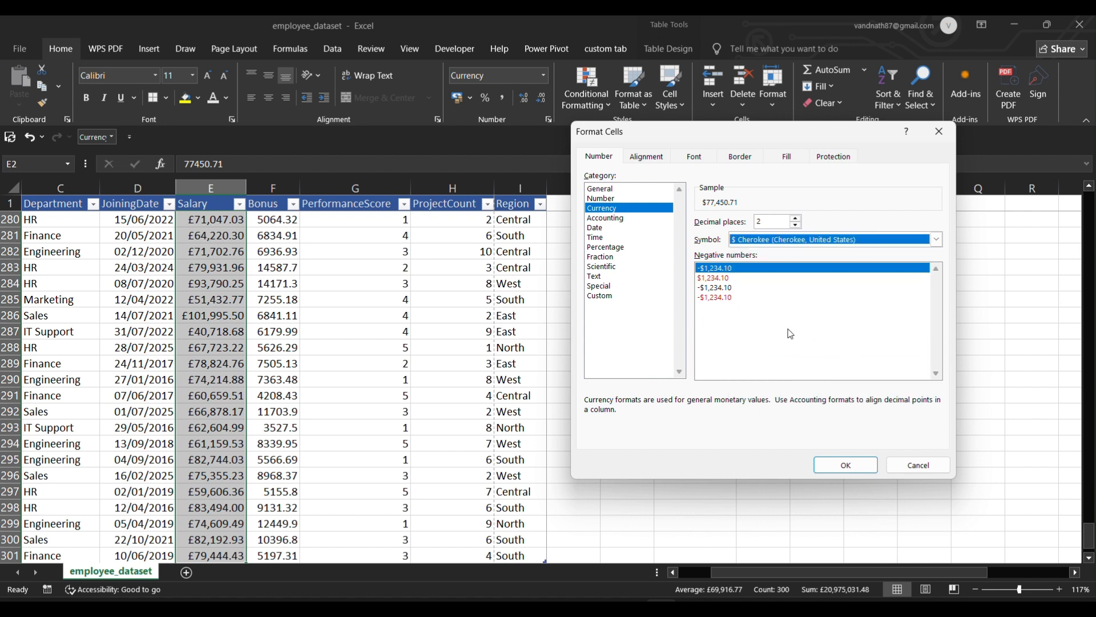
{"action": "left_click", "coordinate": [861, 469]}
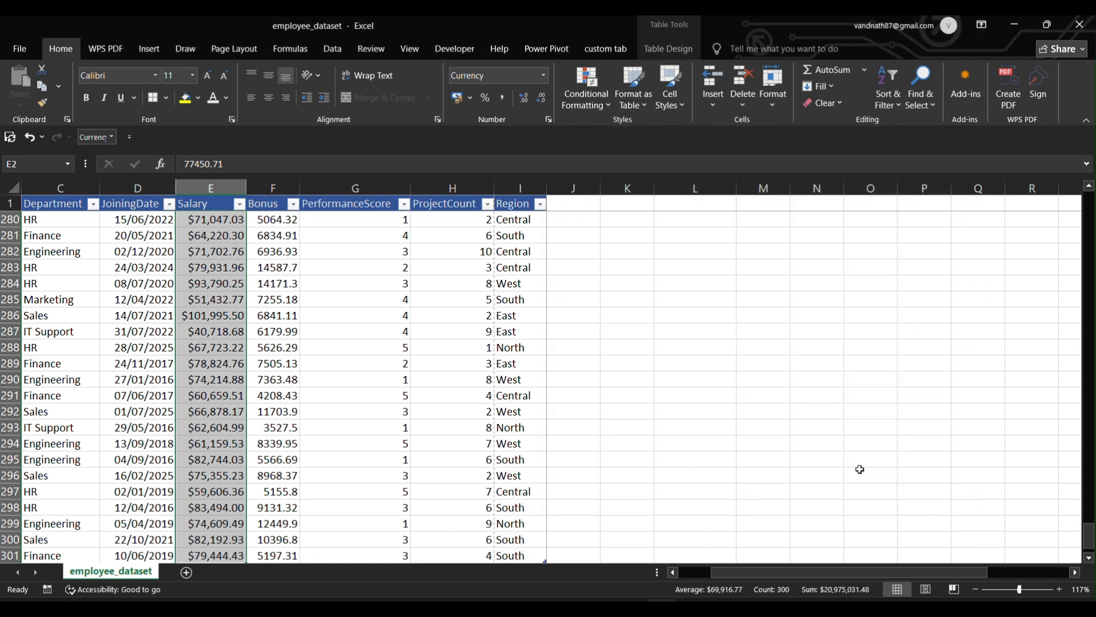
{"action": "scroll", "coordinate": [178, 255], "scroll_direction": "up", "scroll_amount": 20}
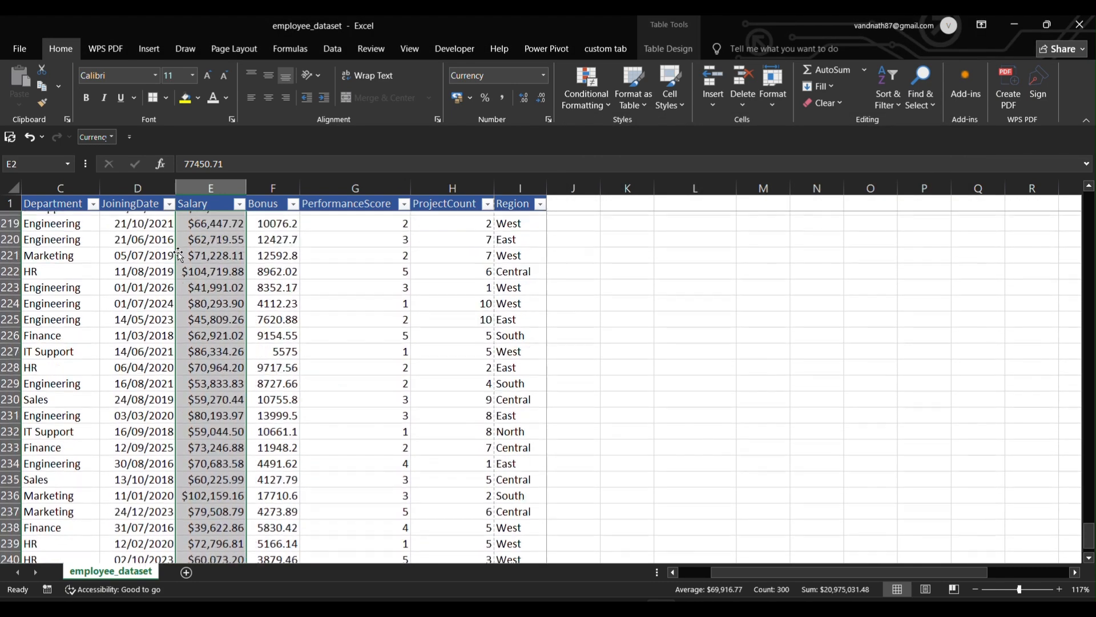
{"action": "scroll", "coordinate": [178, 256], "scroll_direction": "up", "scroll_amount": 20}
{"action": "left_click", "coordinate": [451, 395]}
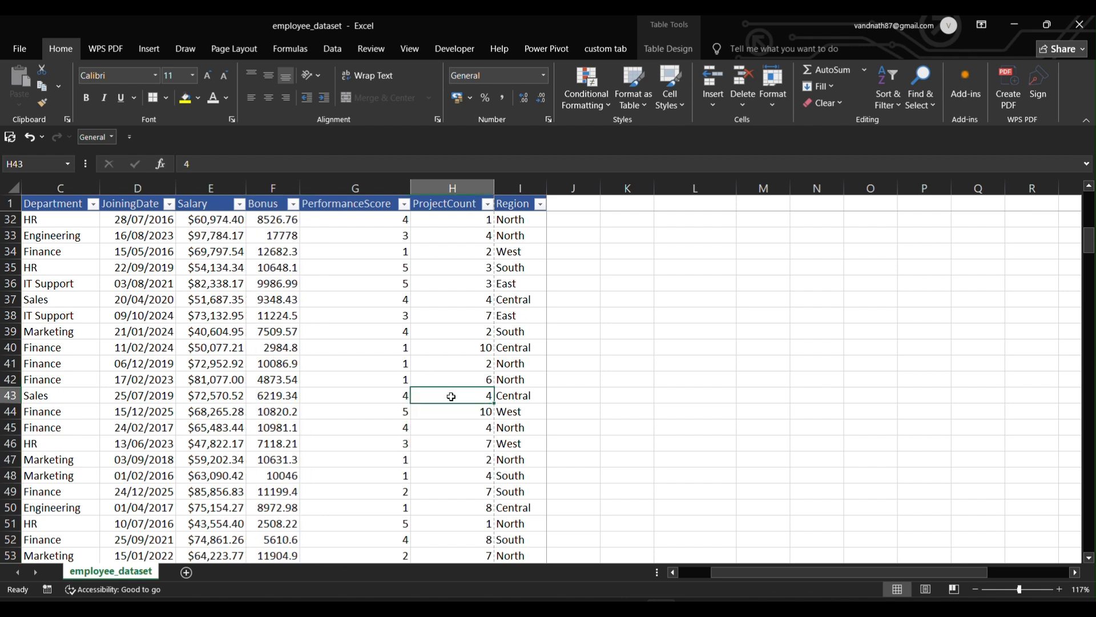
Delete the contents of K3:V12 and clear their formats.
{"action": "key", "text": "ctrl+Up"}
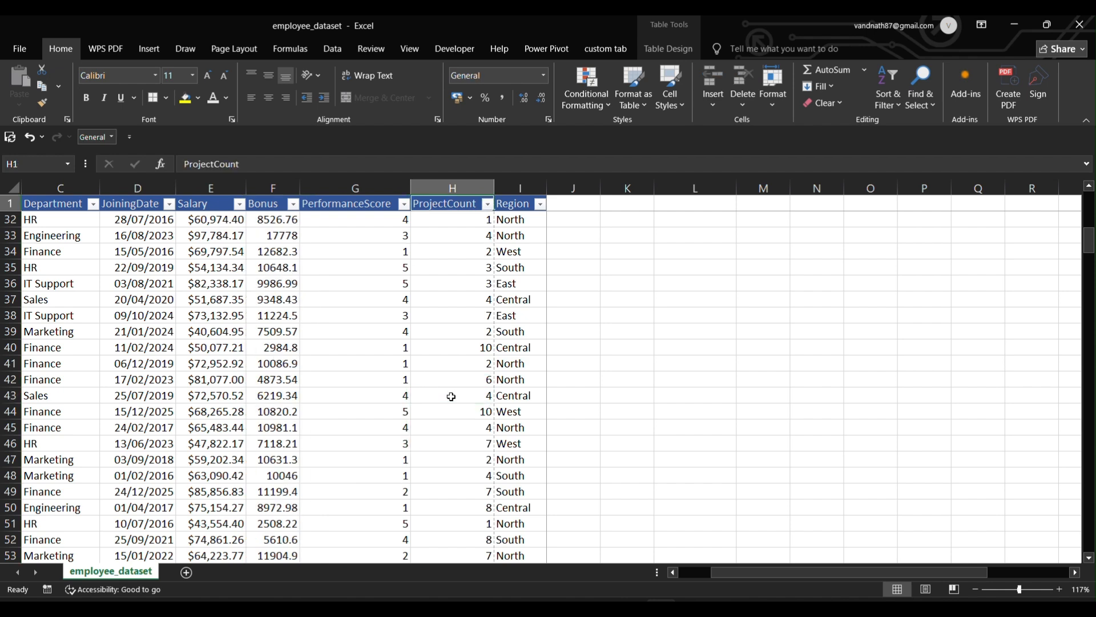
{"action": "key", "text": "Down"}
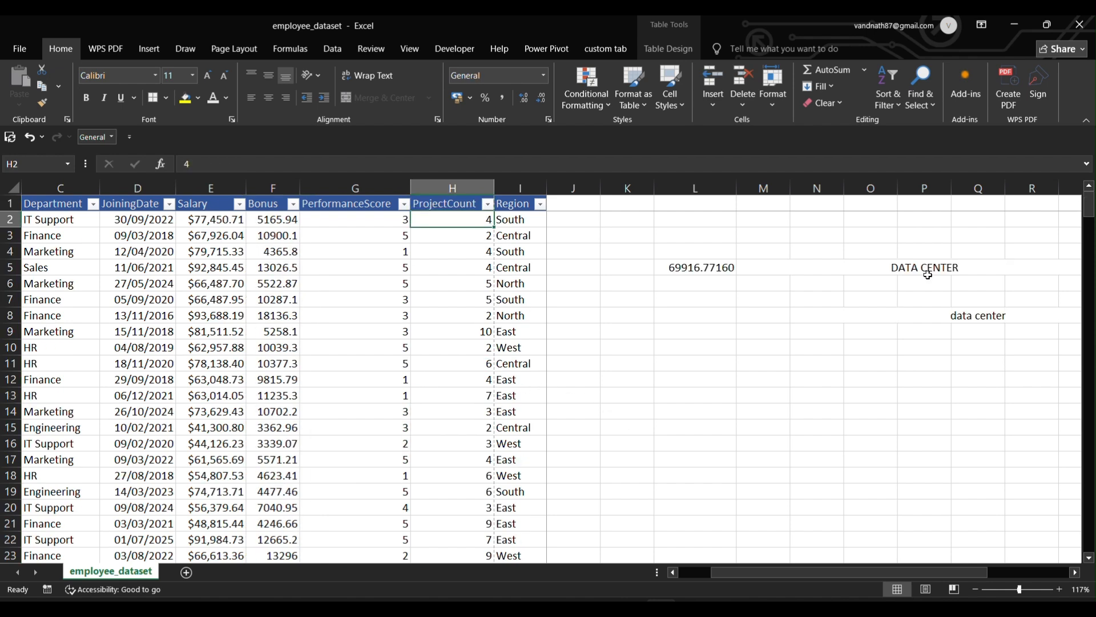
{"action": "left_click_drag", "start_coordinate": [631, 232], "coordinate": [1032, 376]}
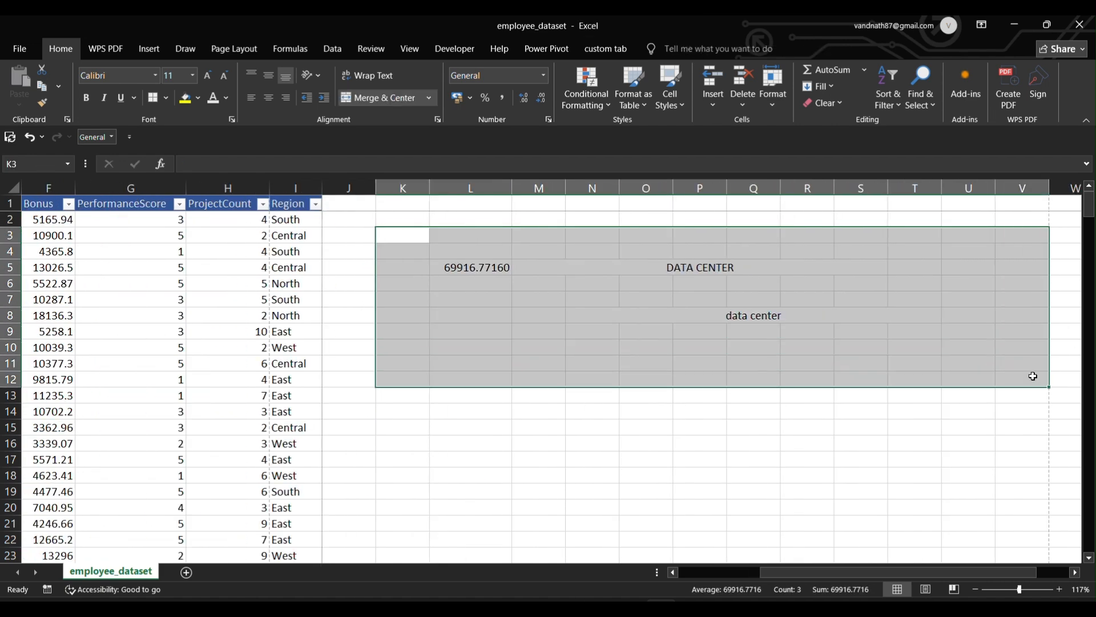
{"action": "key", "text": "Delete"}
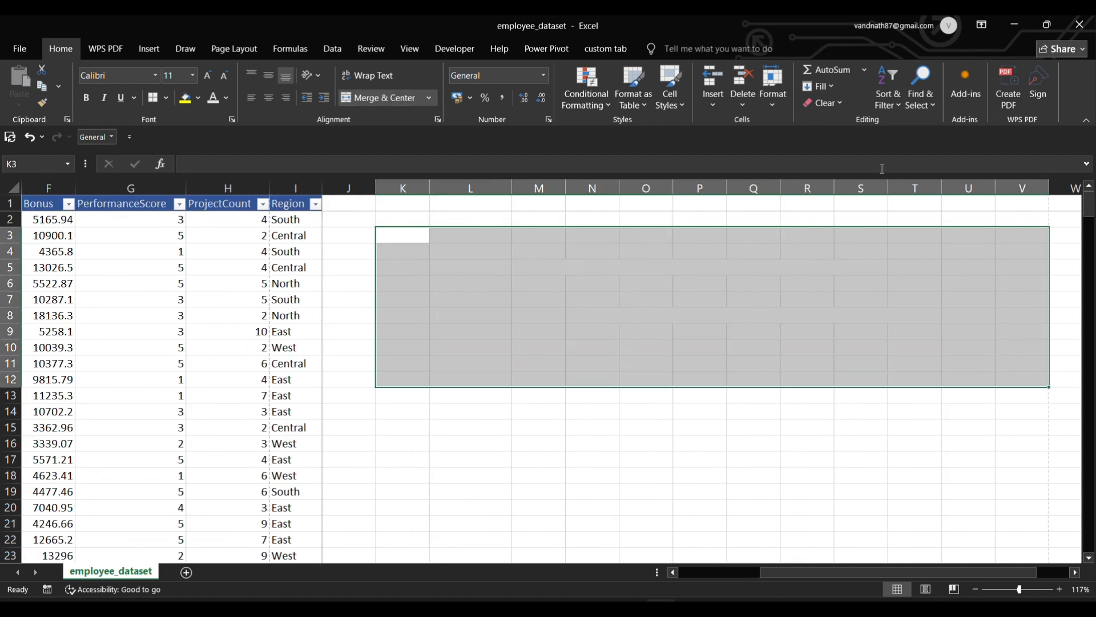
{"action": "left_click", "coordinate": [833, 105]}
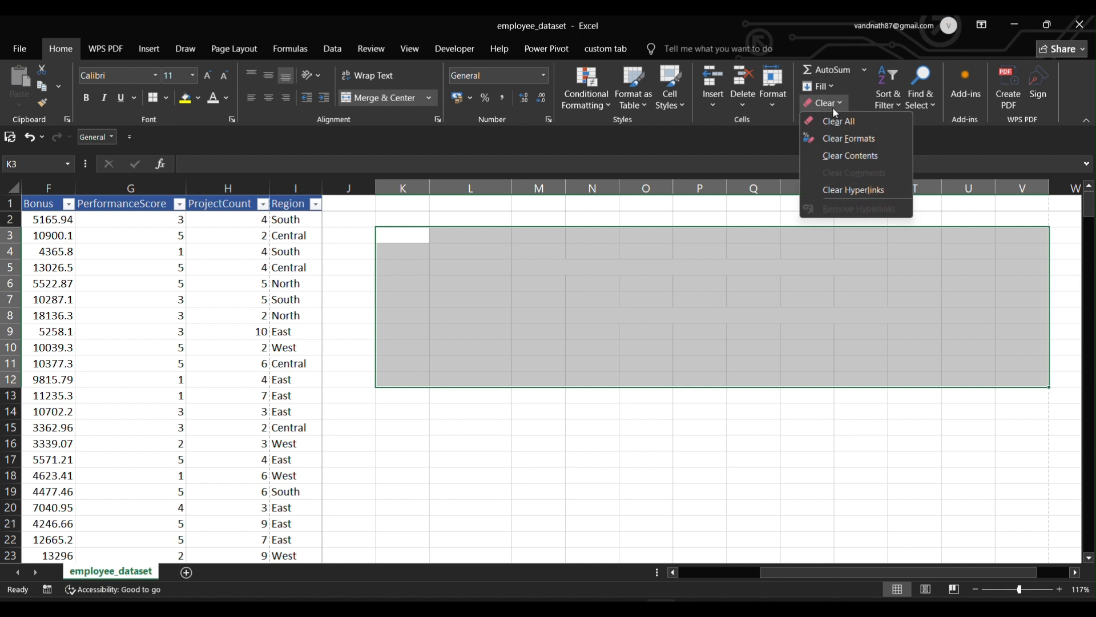
{"action": "left_click", "coordinate": [835, 139]}
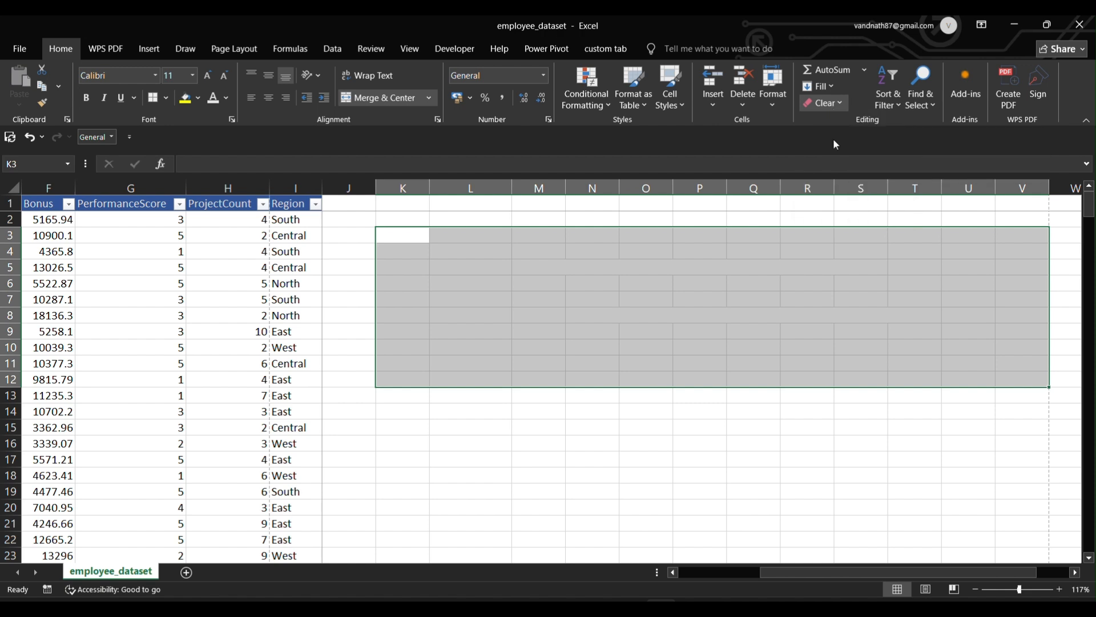
{"action": "left_click", "coordinate": [628, 410]}
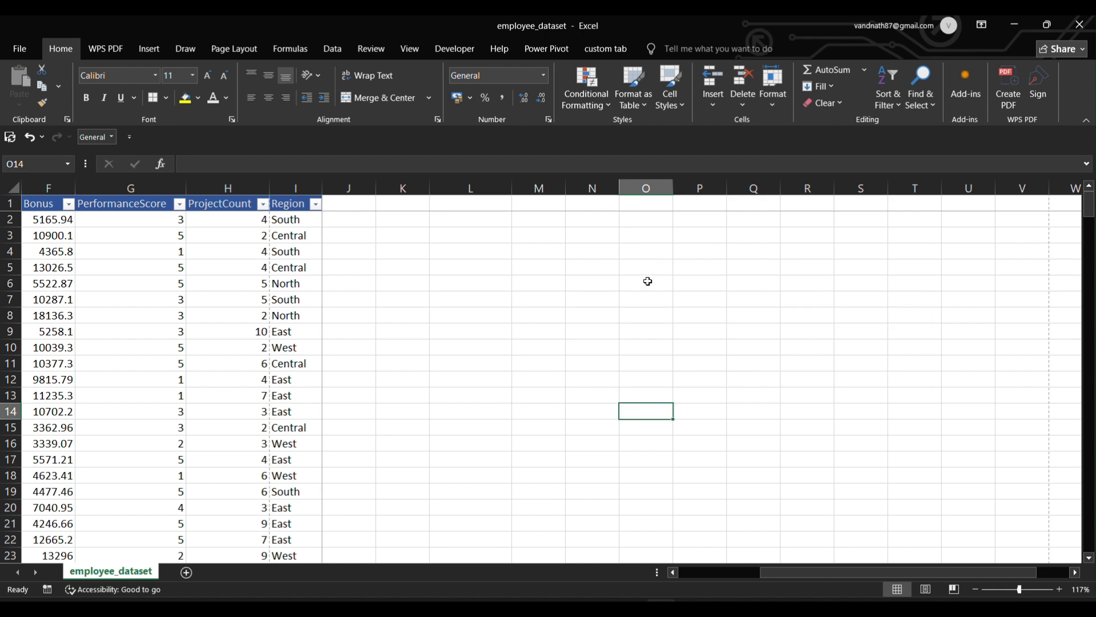
{"action": "left_click", "coordinate": [835, 102]}
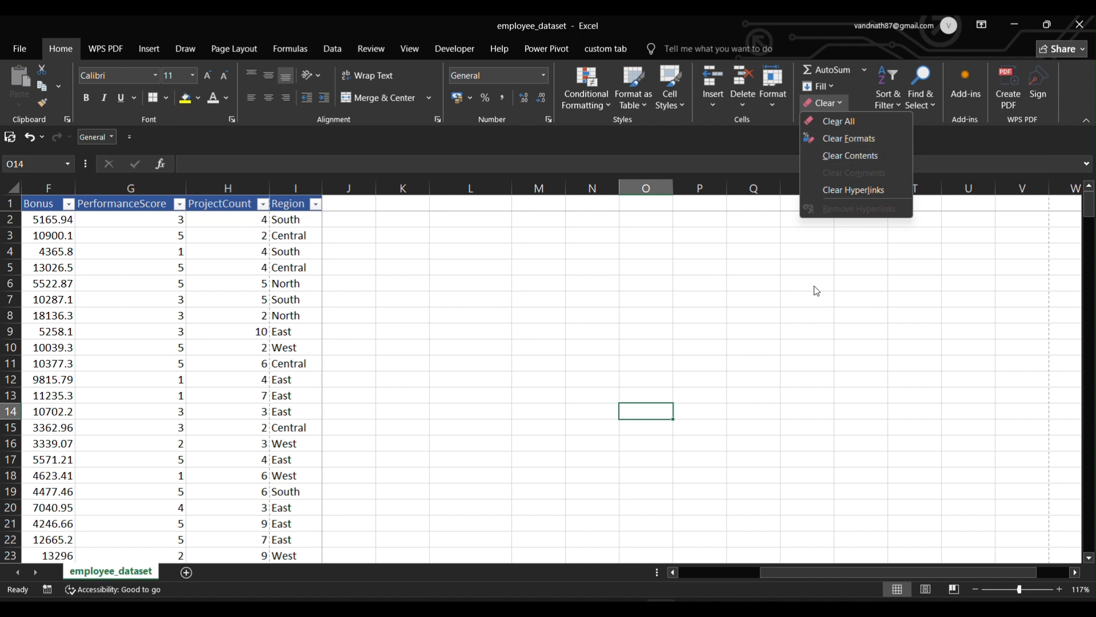
{"action": "left_click", "coordinate": [753, 303]}
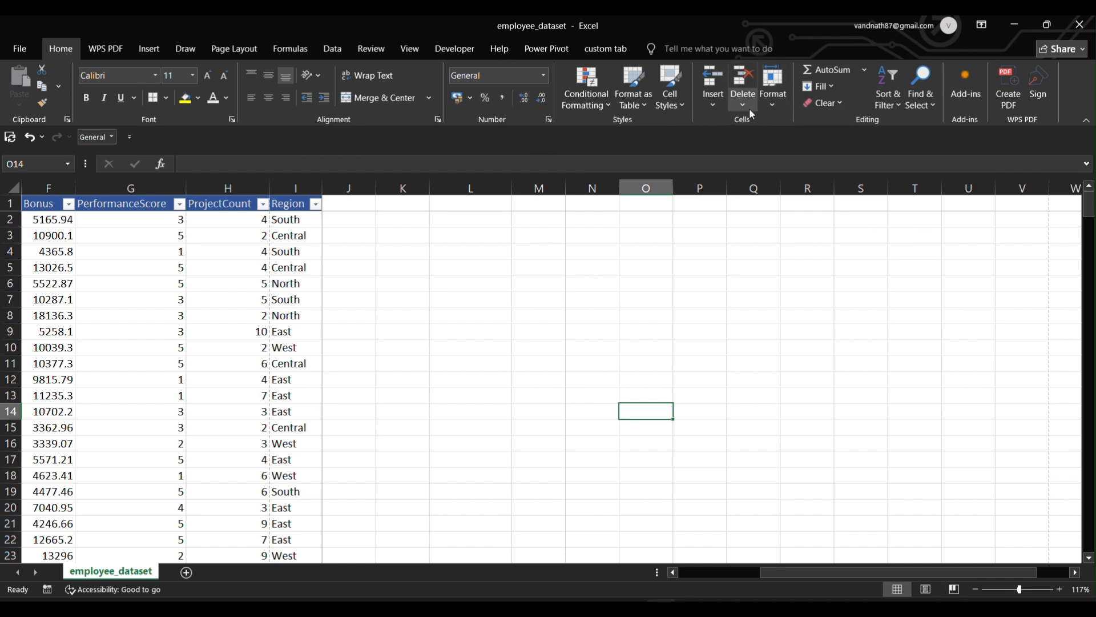
{"action": "left_click", "coordinate": [714, 106]}
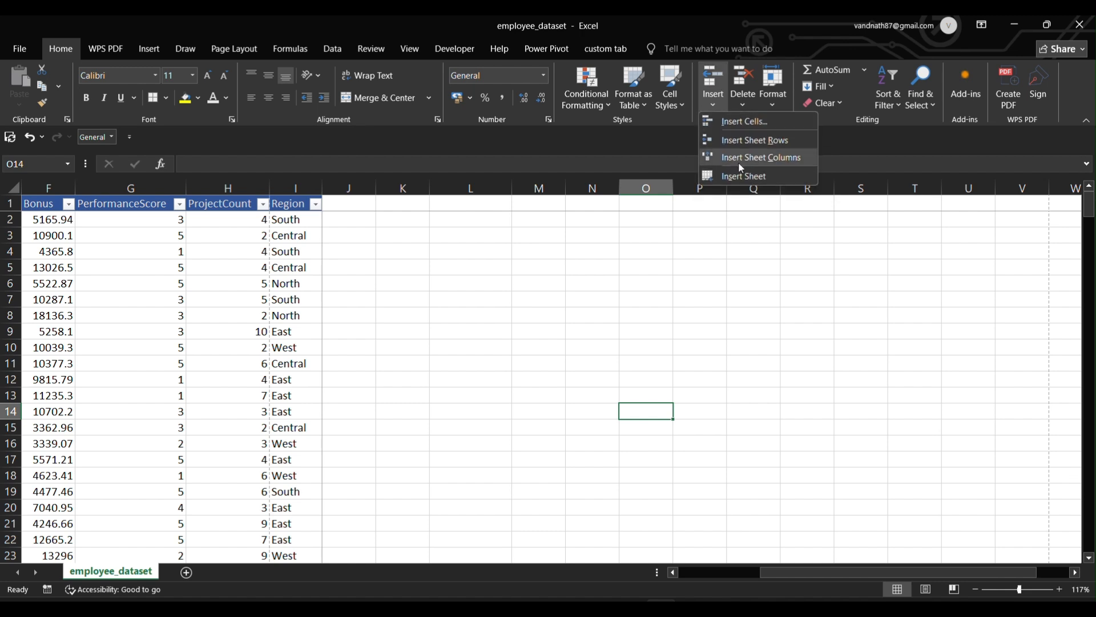
{"action": "left_click", "coordinate": [741, 103]}
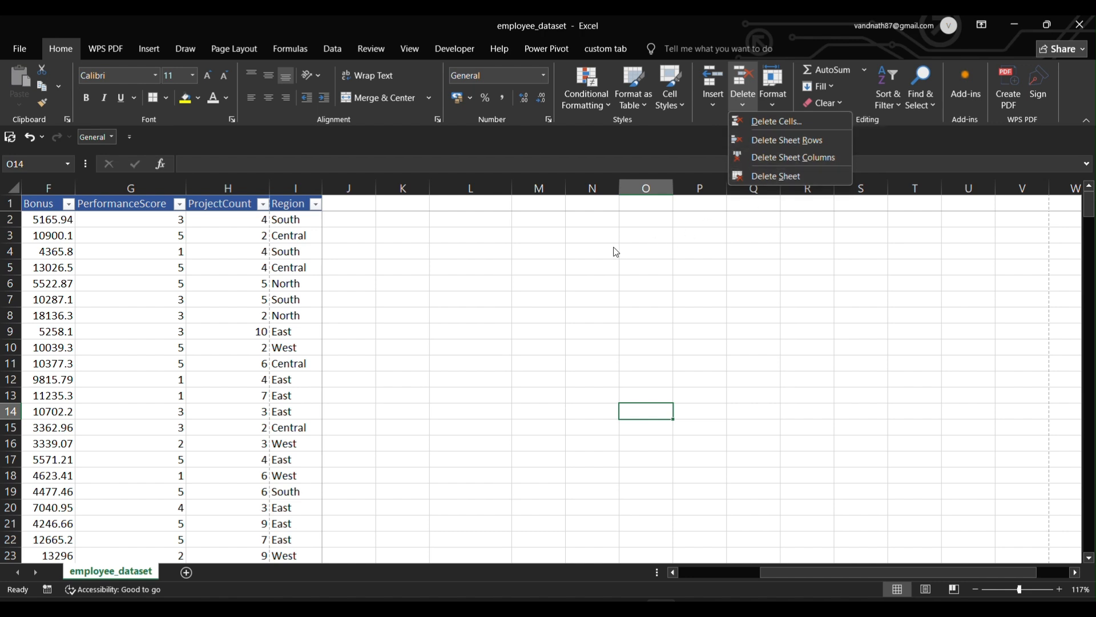
{"action": "left_click", "coordinate": [543, 259]}
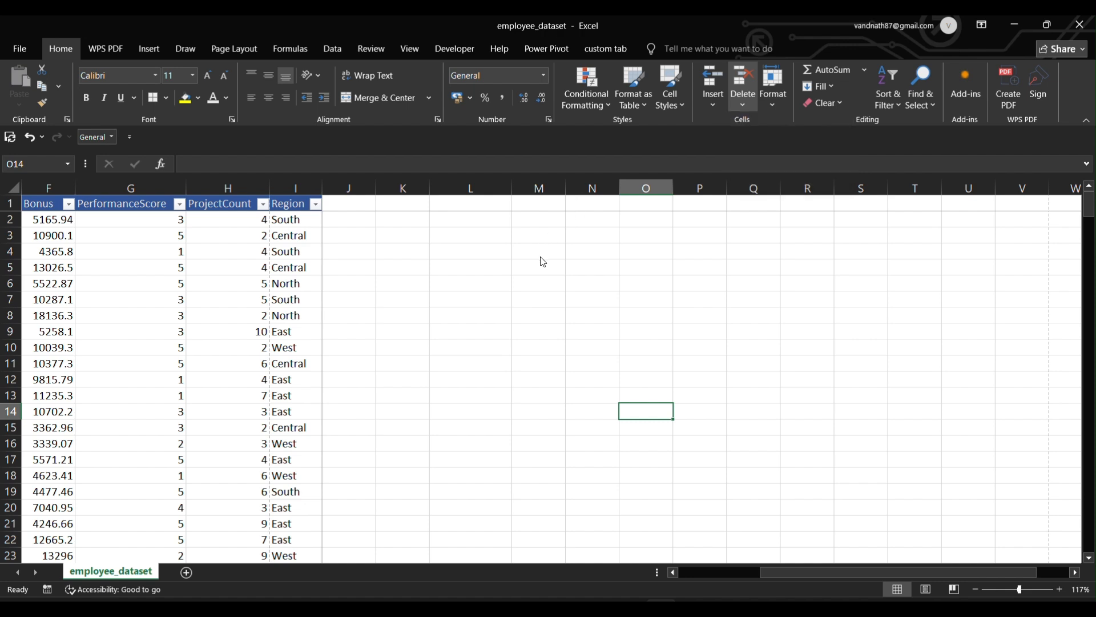
{"action": "left_click", "coordinate": [536, 279]}
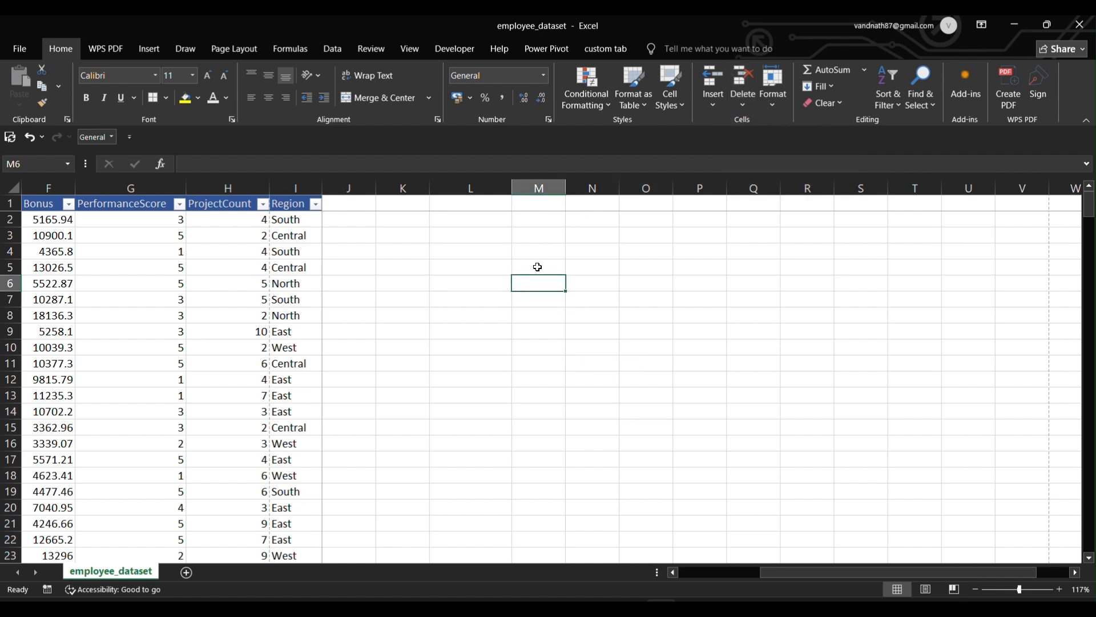
Enter the test word 'class' in cell M3.
{"action": "left_click", "coordinate": [532, 237]}
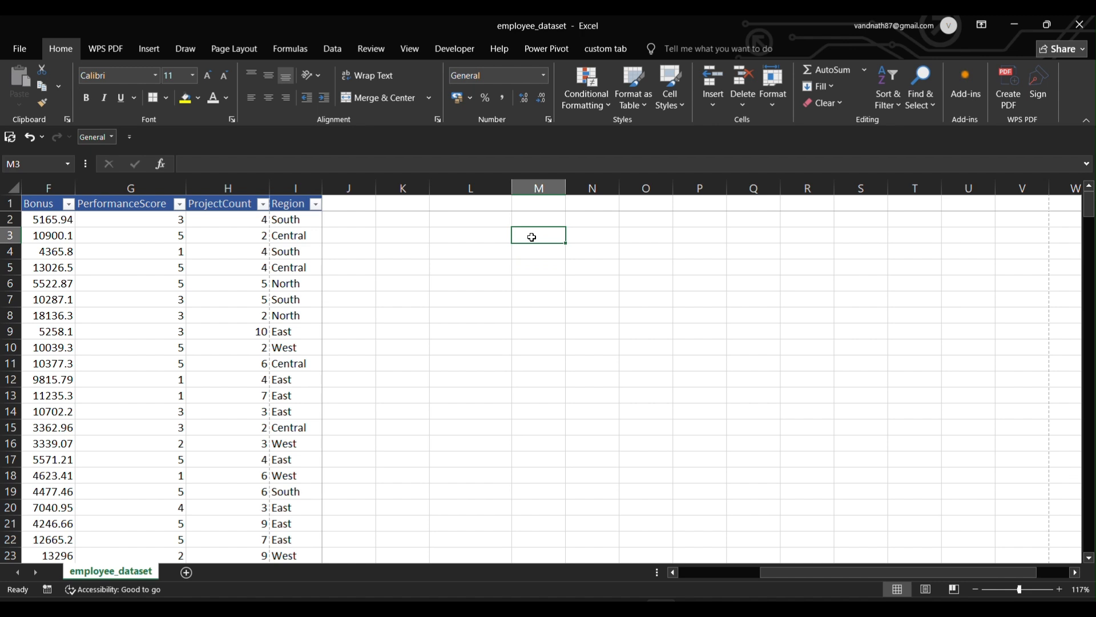
{"action": "type", "text": "class"}
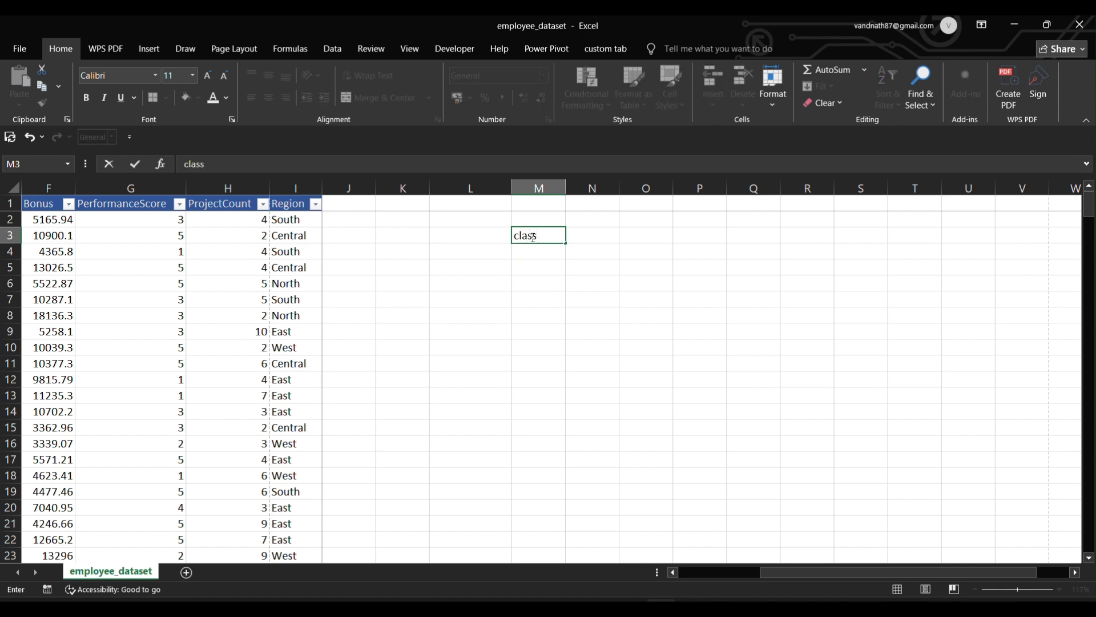
{"action": "key", "text": "Return"}
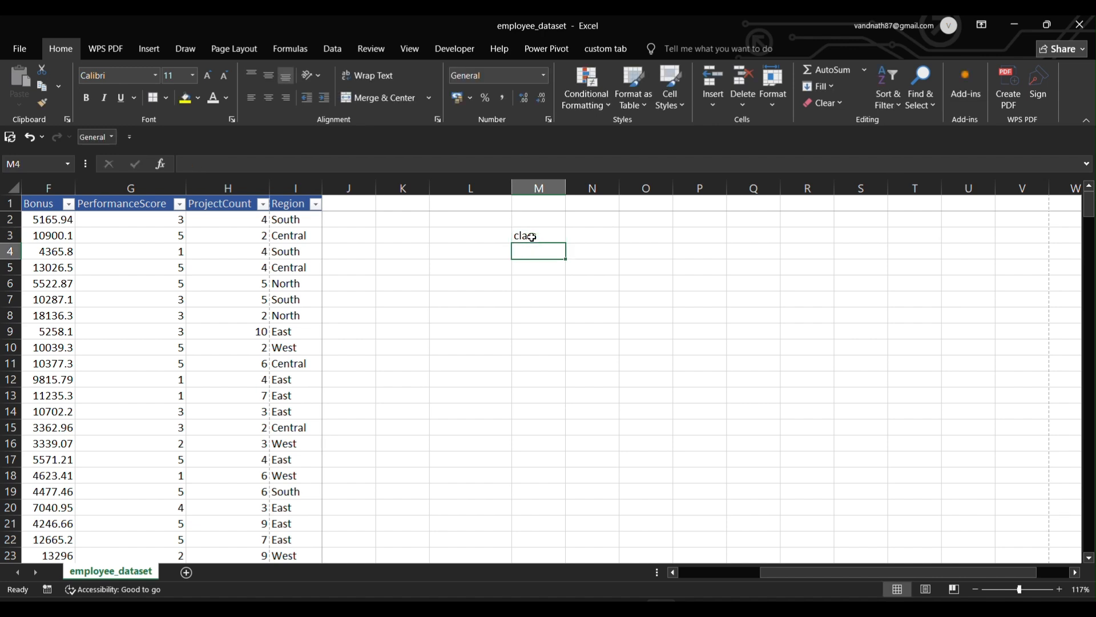
Delete column M using Delete Sheet Columns.
{"action": "left_click", "coordinate": [554, 189]}
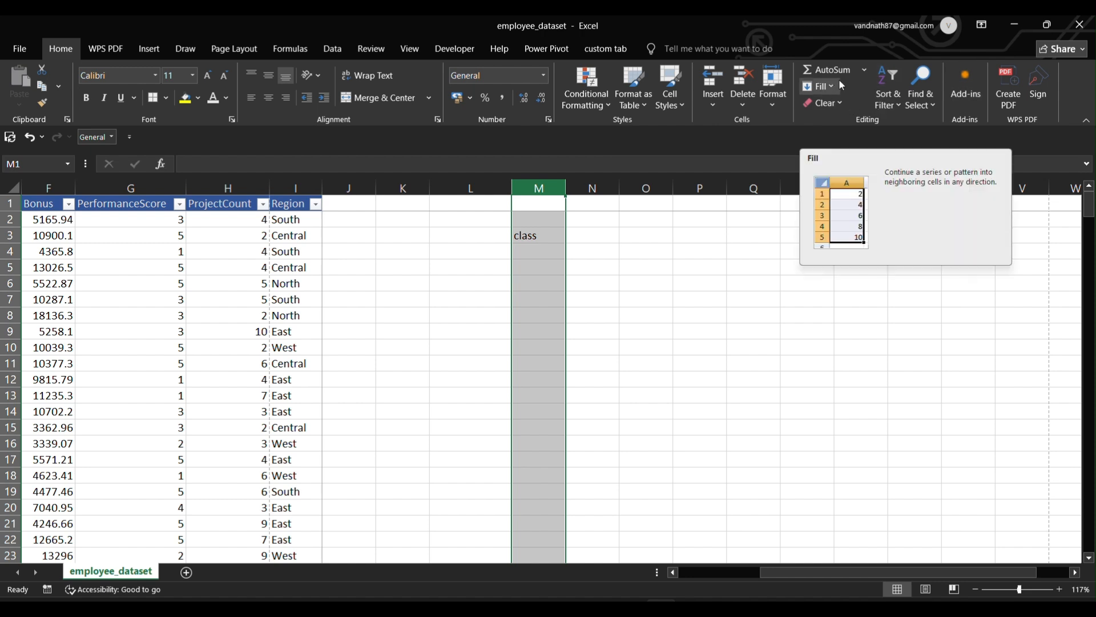
{"action": "left_click", "coordinate": [837, 102]}
{"action": "left_click", "coordinate": [742, 103]}
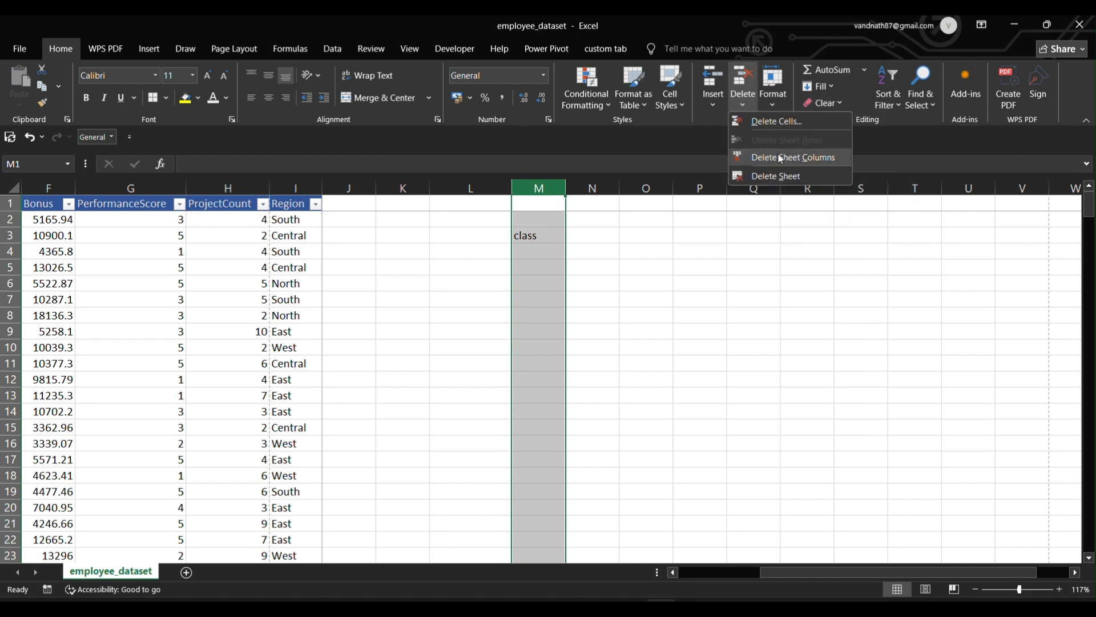
{"action": "left_click", "coordinate": [779, 156]}
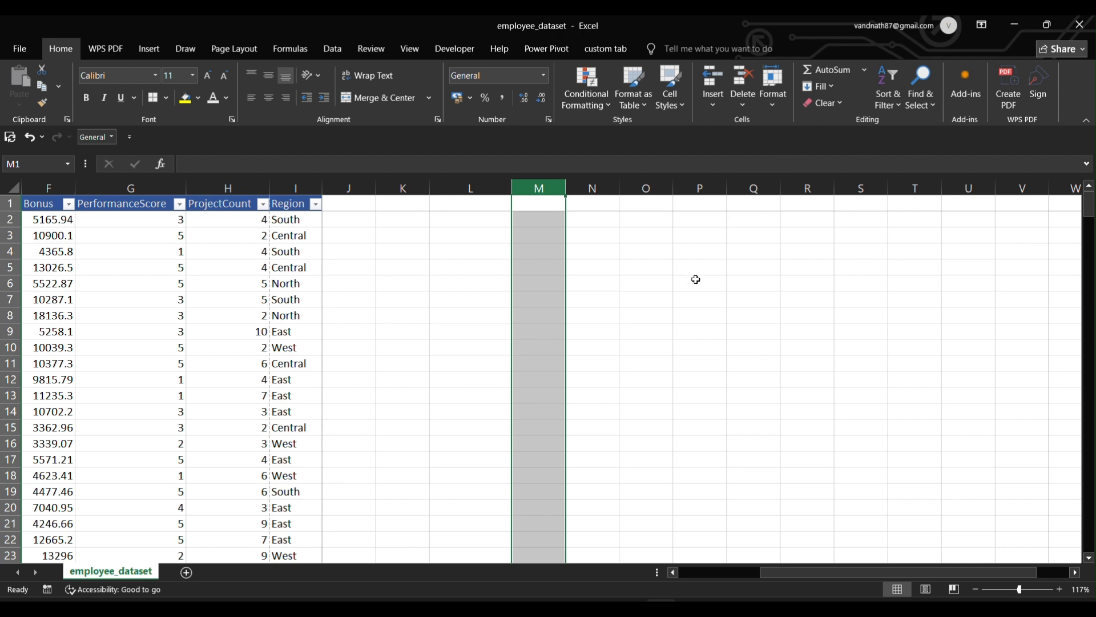
{"action": "left_click", "coordinate": [669, 313]}
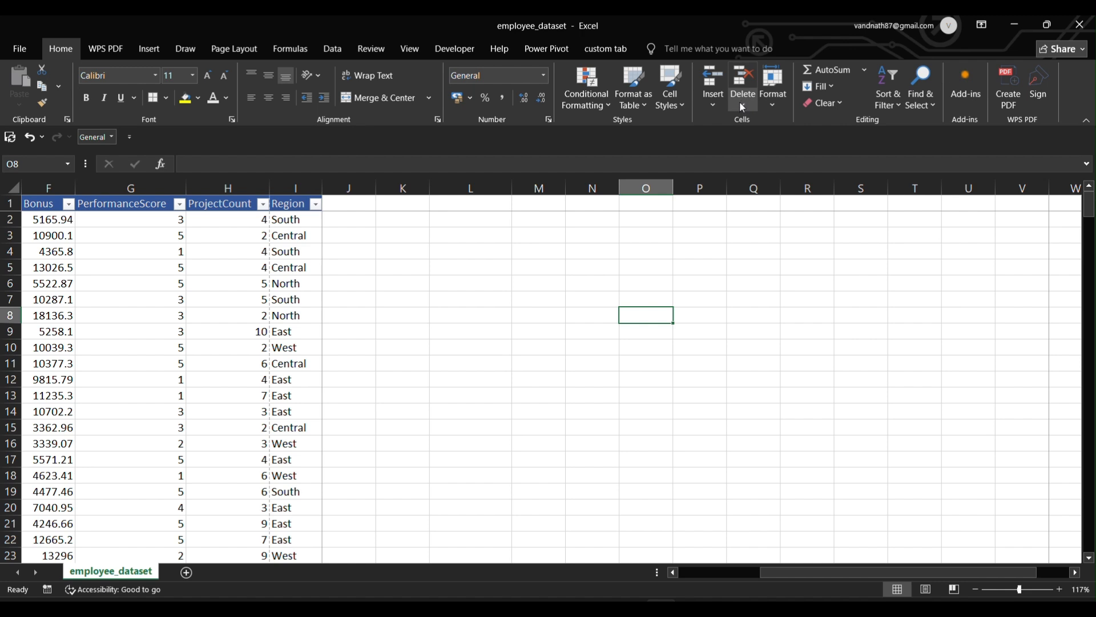
Change row 8's height from 14.4 to 15.
{"action": "left_click", "coordinate": [772, 97]}
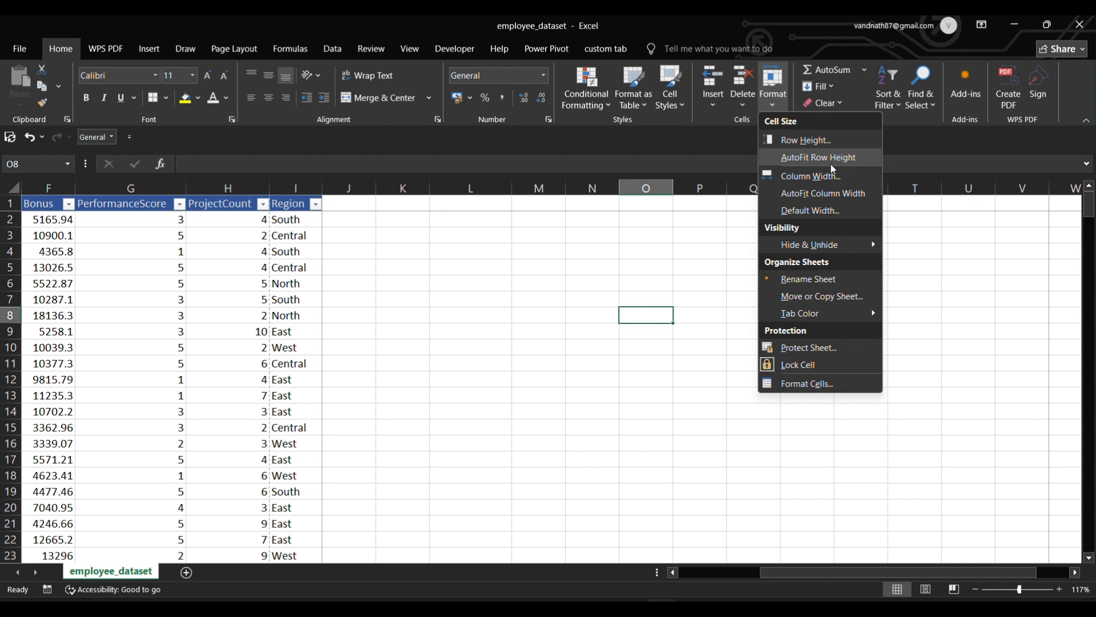
{"action": "left_click", "coordinate": [805, 140]}
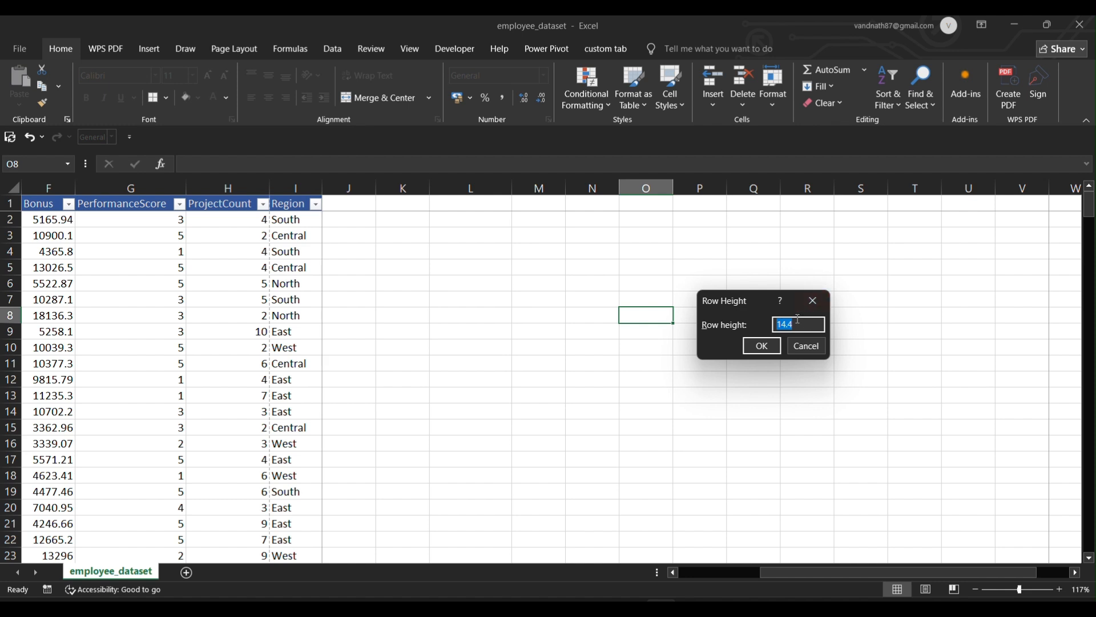
{"action": "left_click", "coordinate": [795, 324]}
{"action": "key", "text": "BackSpace"}
{"action": "key", "text": "BackSpace"}
{"action": "key", "text": "BackSpace"}
{"action": "type", "text": "5"}
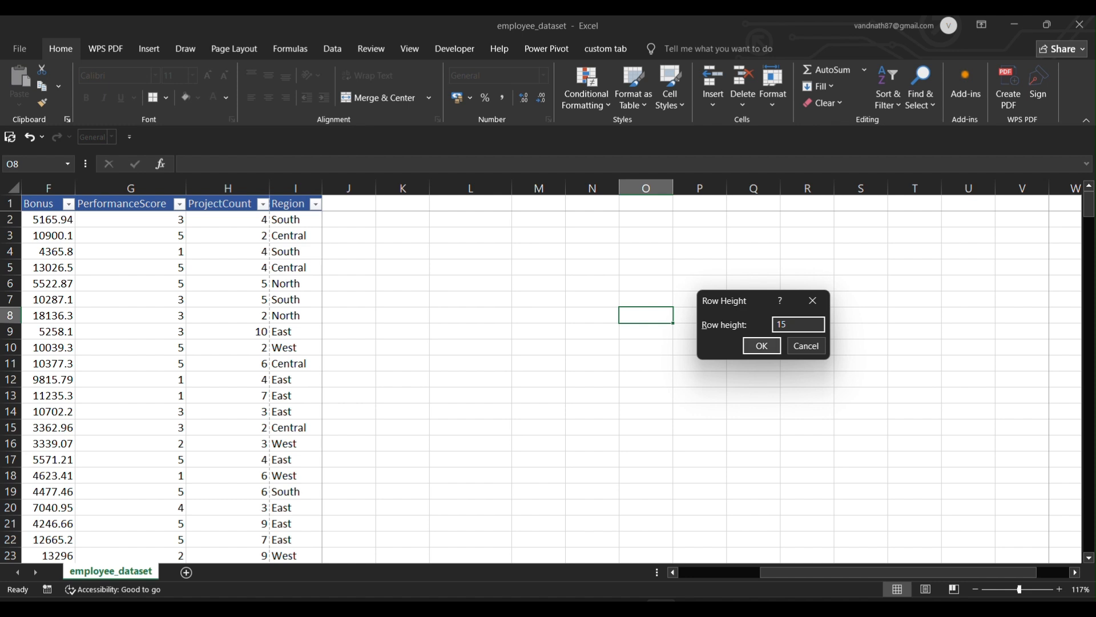
{"action": "key", "text": "Return"}
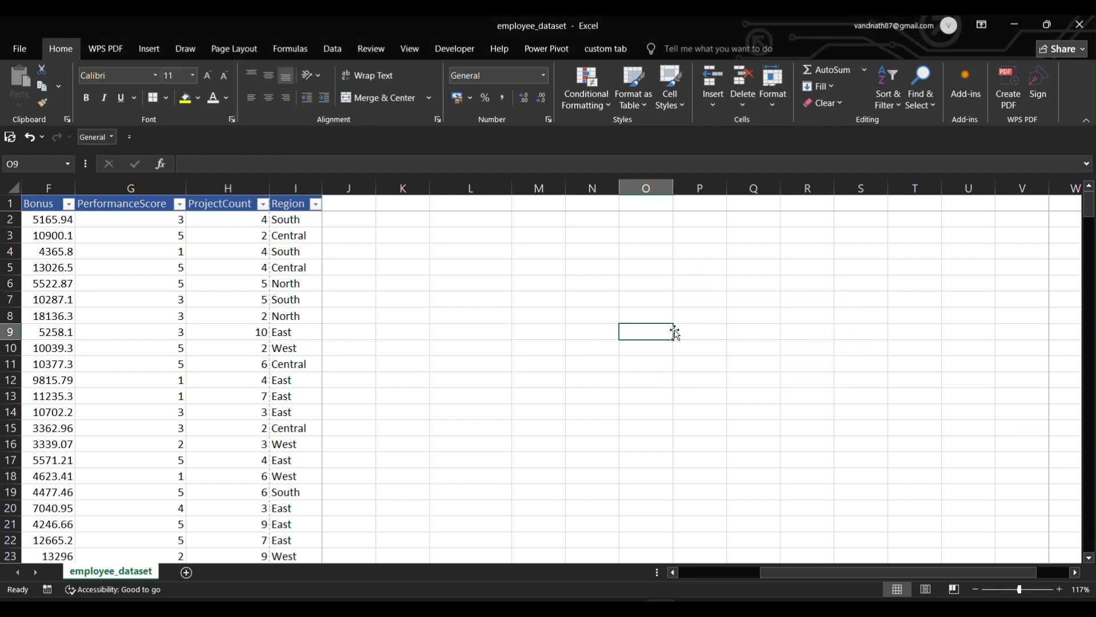
Make row 6 taller by setting its height to 20.
{"action": "left_click", "coordinate": [588, 285]}
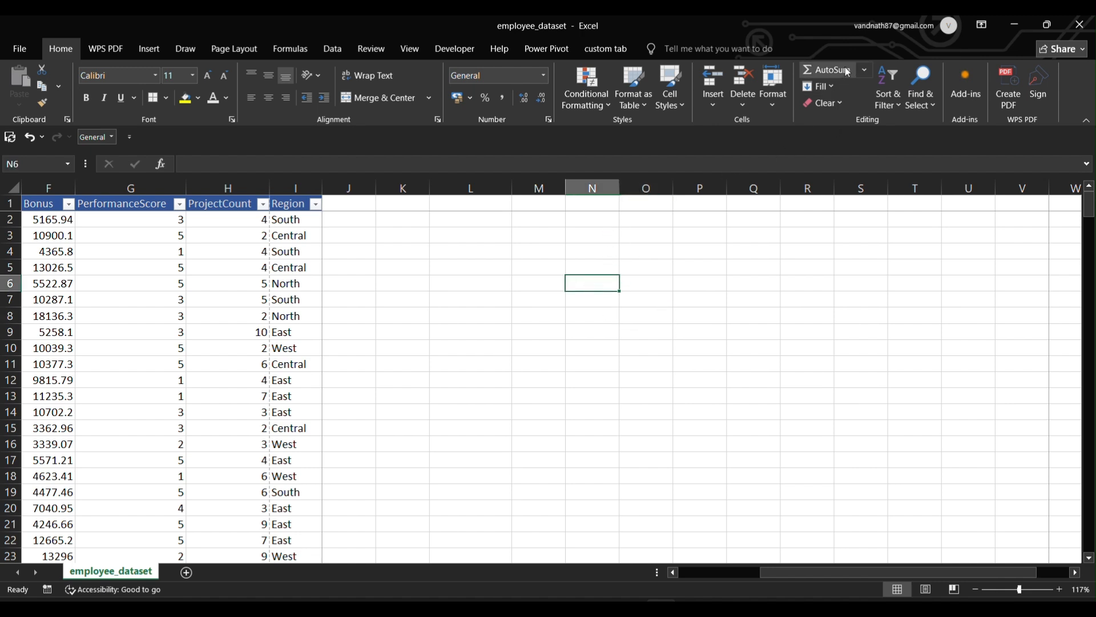
{"action": "left_click", "coordinate": [767, 100]}
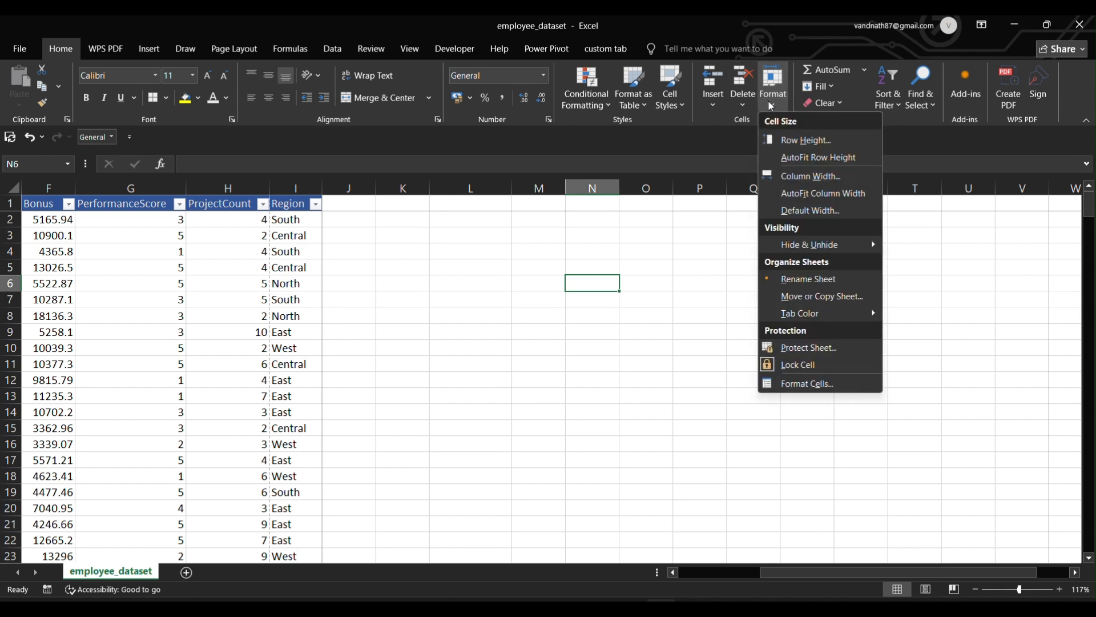
{"action": "left_click", "coordinate": [808, 151]}
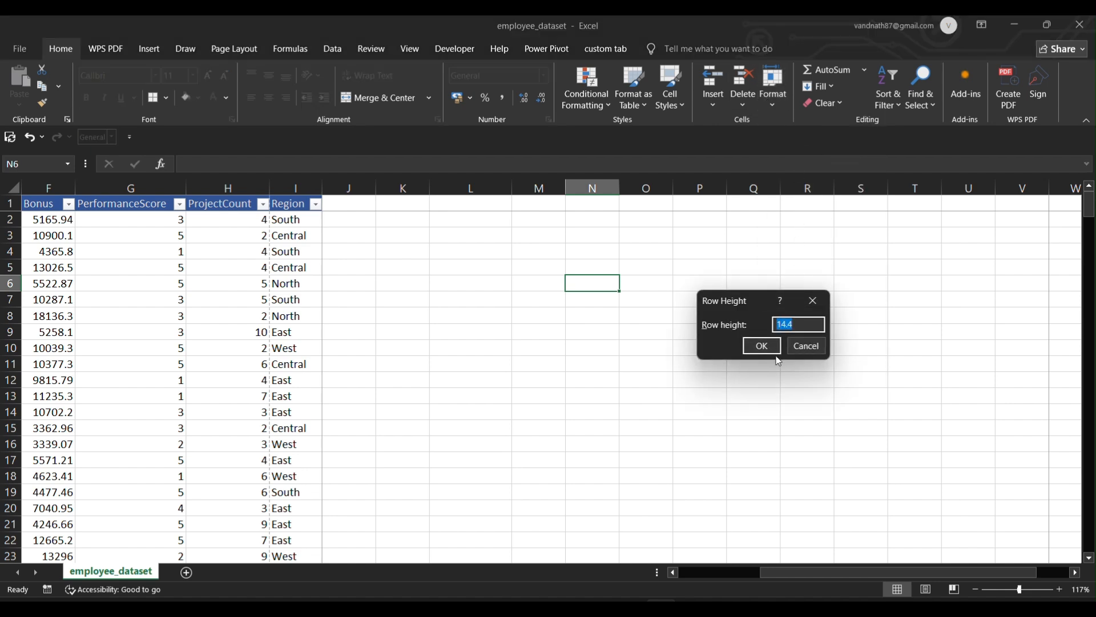
{"action": "left_click", "coordinate": [795, 326]}
{"action": "key", "text": "BackSpace"}
{"action": "key", "text": "BackSpace"}
{"action": "key", "text": "BackSpace"}
{"action": "key", "text": "BackSpace"}
{"action": "type", "text": "20"}
{"action": "left_click", "coordinate": [765, 344]}
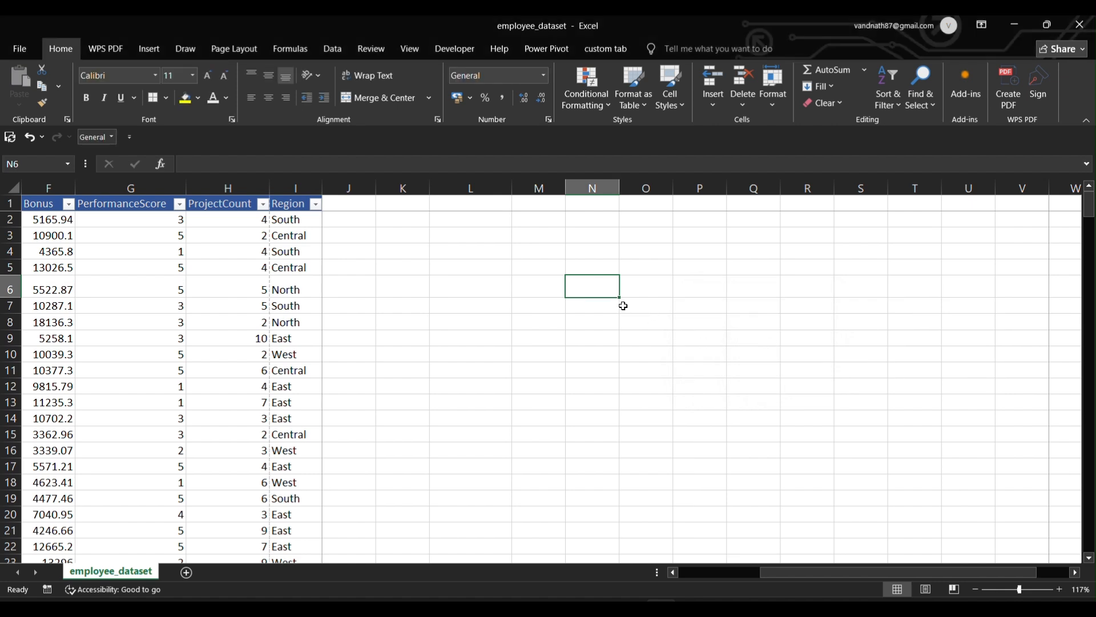
{"action": "left_click", "coordinate": [768, 105]}
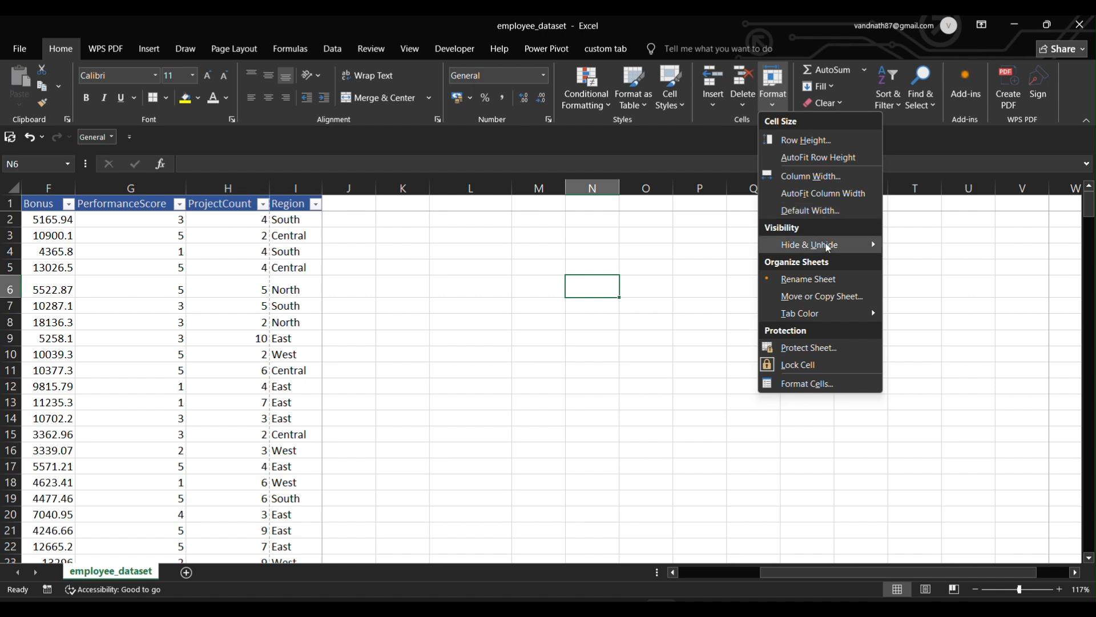
Drag column N to about twice its width, leaving the standard column width at 8.11.
{"action": "mouse_move", "coordinate": [828, 247]}
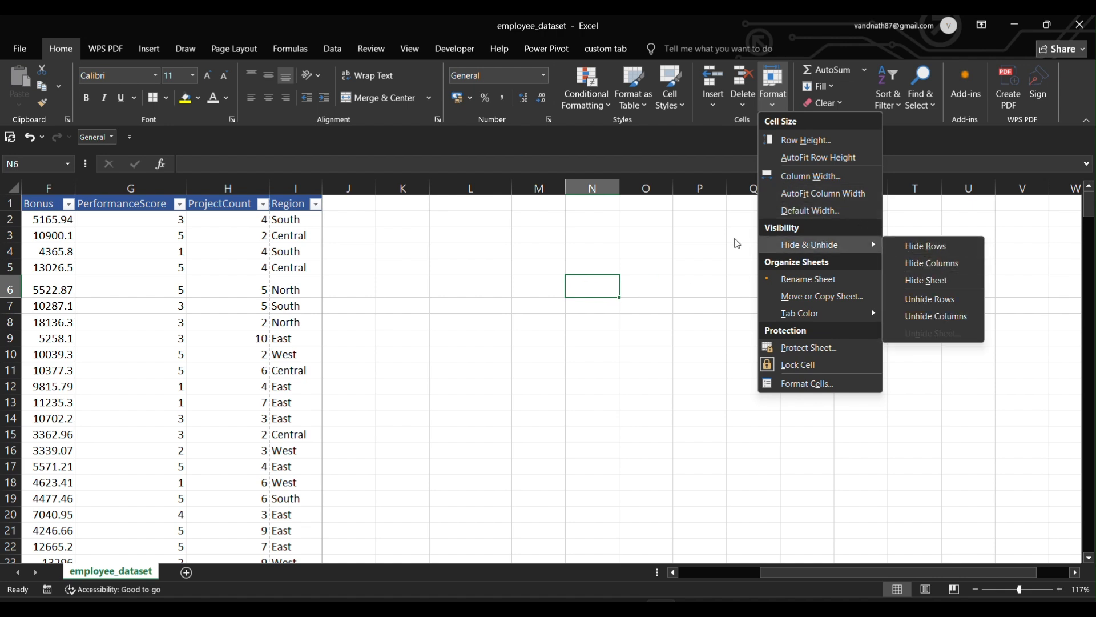
{"action": "left_click", "coordinate": [812, 210]}
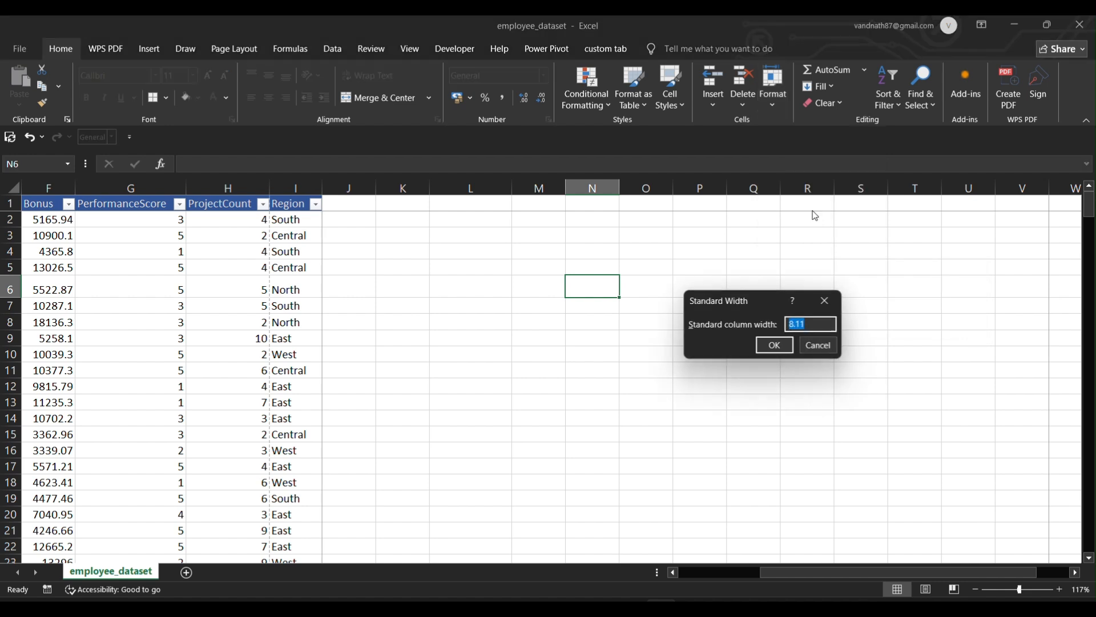
{"action": "left_click", "coordinate": [777, 345]}
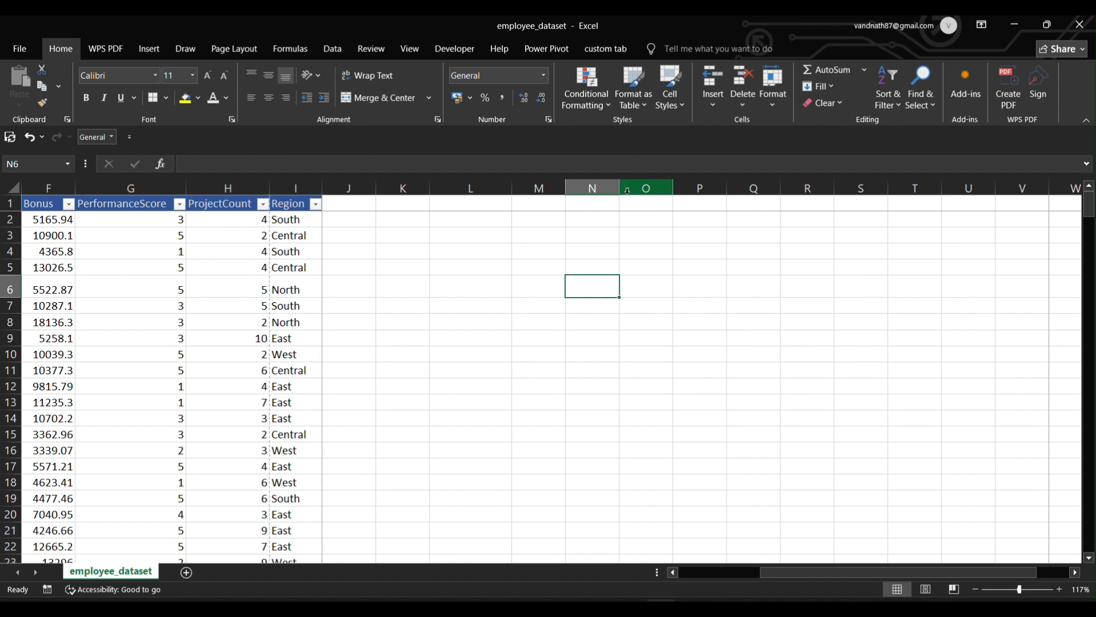
{"action": "left_click_drag", "start_coordinate": [620, 190], "coordinate": [664, 189]}
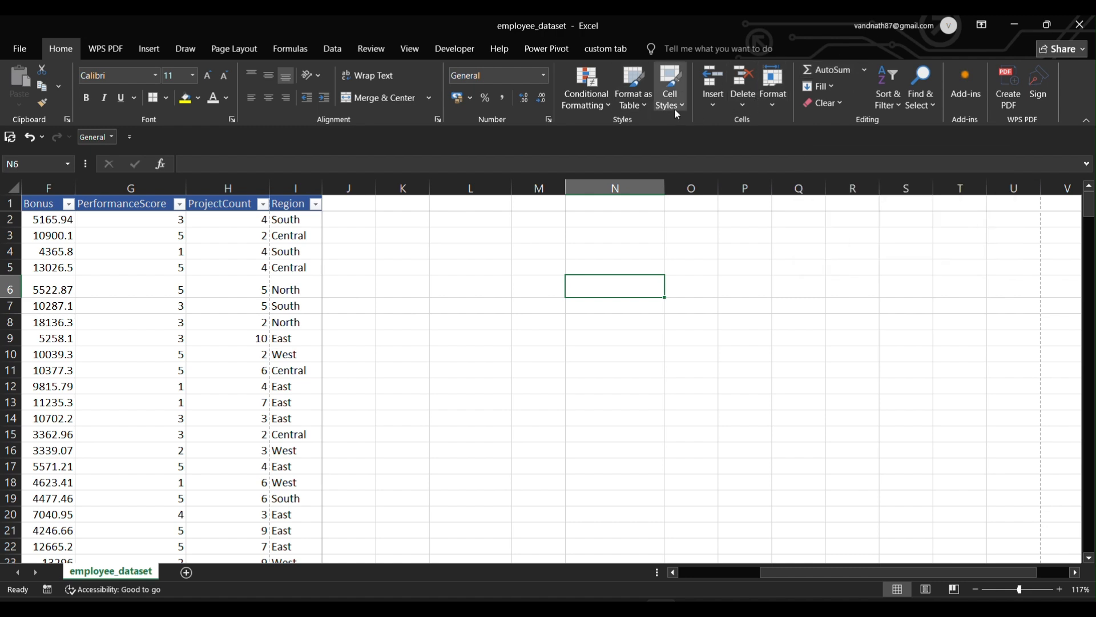
{"action": "left_click", "coordinate": [773, 92]}
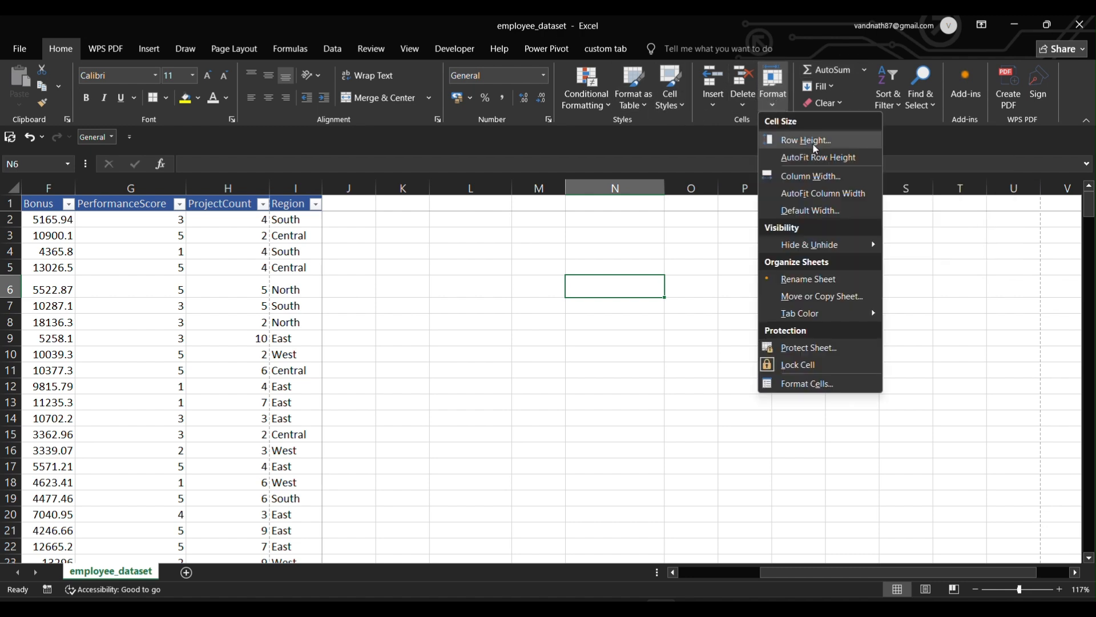
{"action": "left_click", "coordinate": [819, 211]}
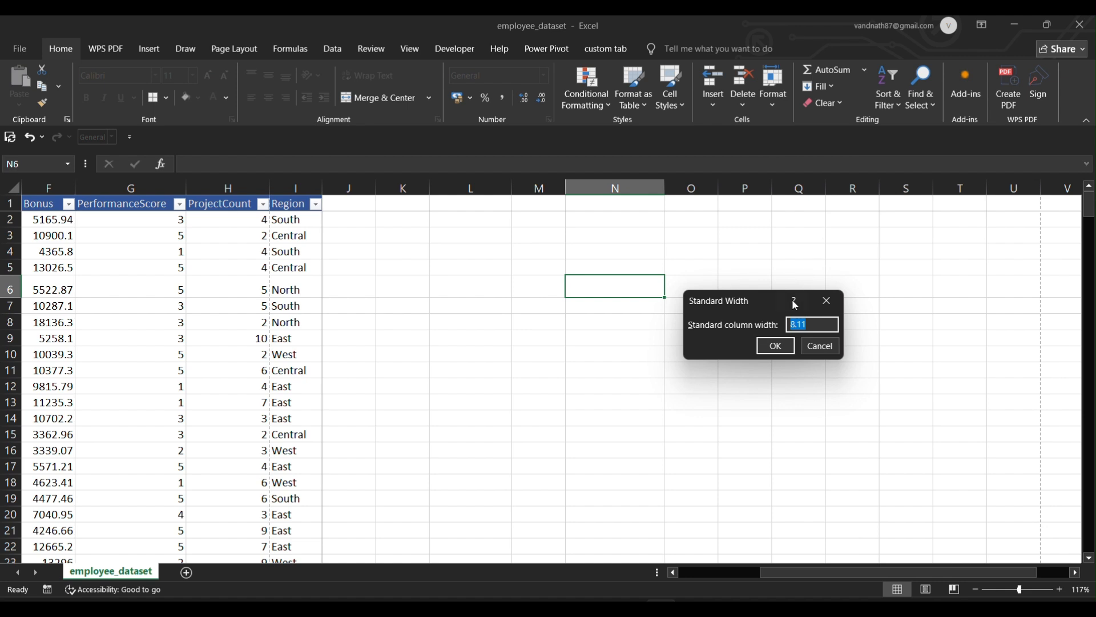
{"action": "left_click", "coordinate": [775, 346]}
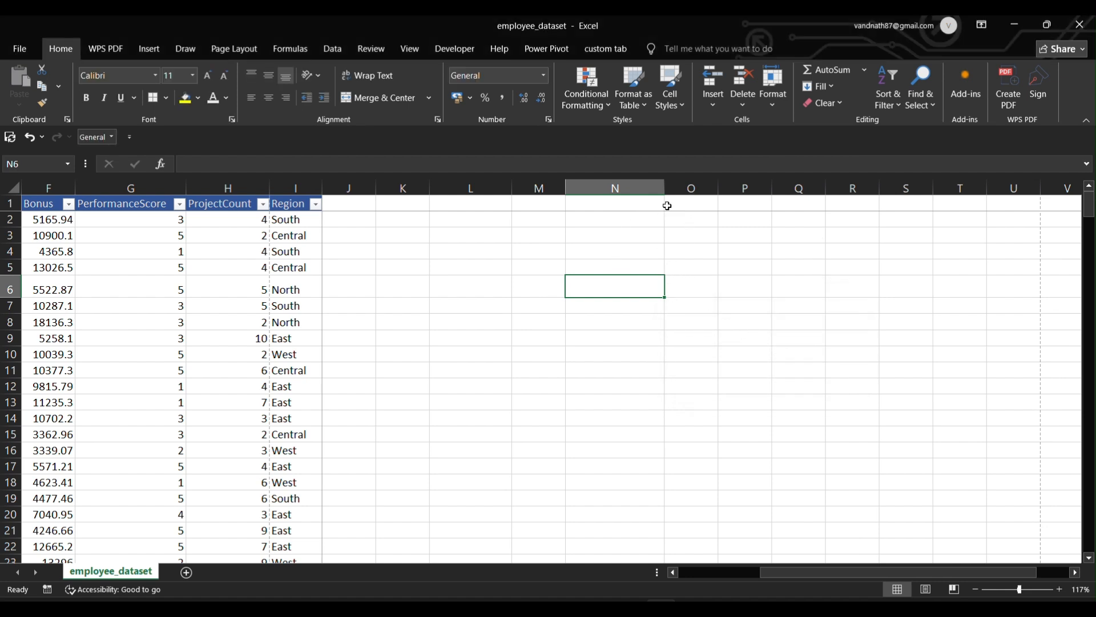
Select column N and check the standard column width, leaving it unchanged.
{"action": "left_click", "coordinate": [627, 186]}
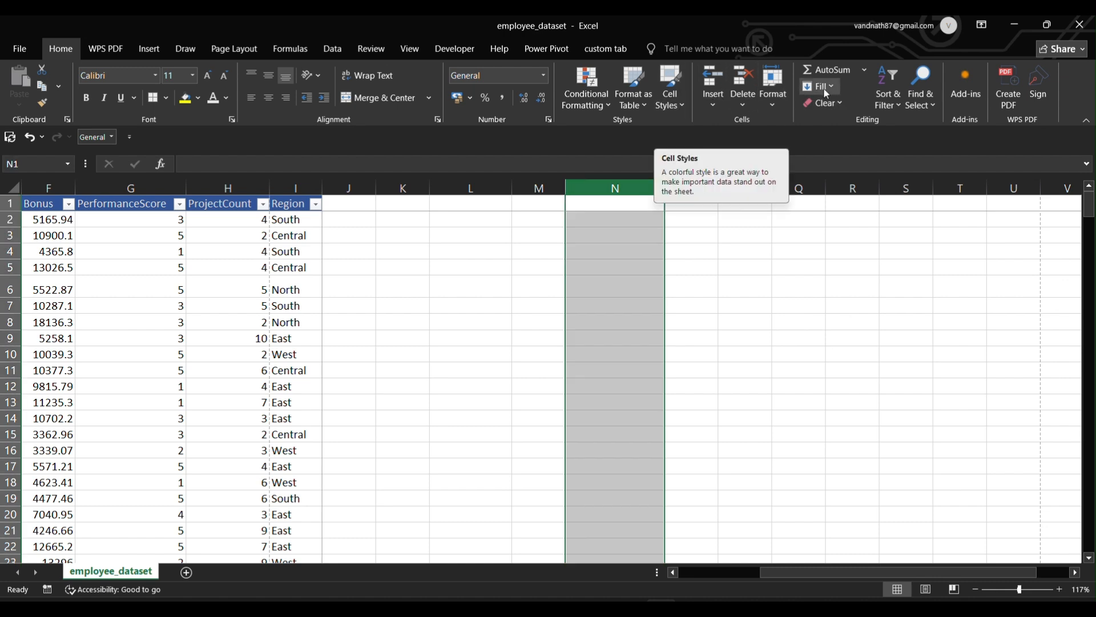
{"action": "left_click", "coordinate": [772, 104]}
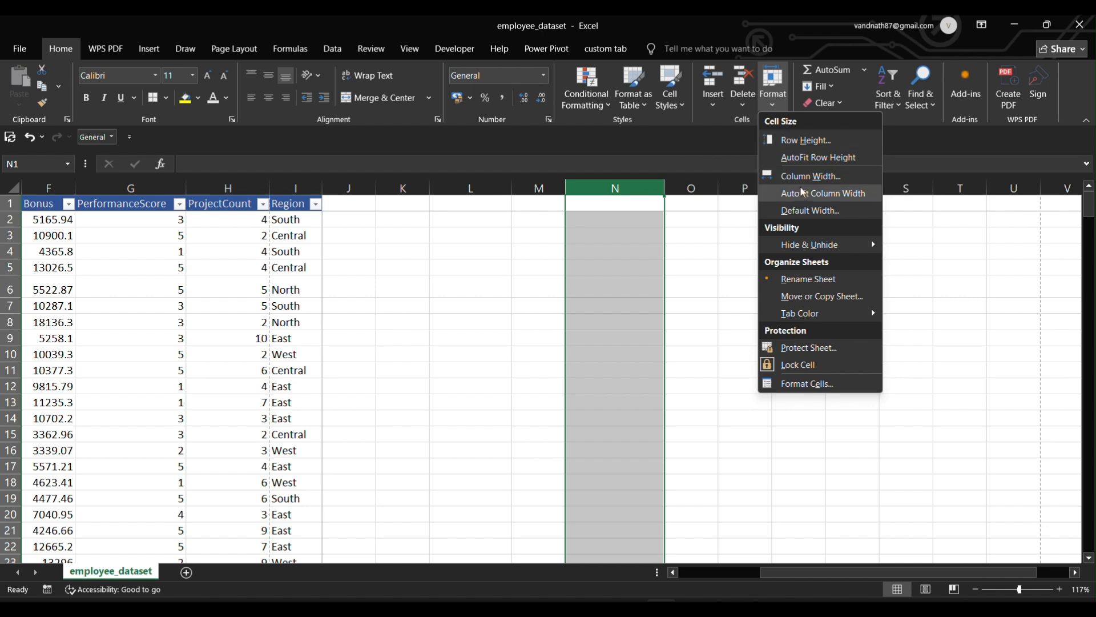
{"action": "left_click", "coordinate": [803, 211]}
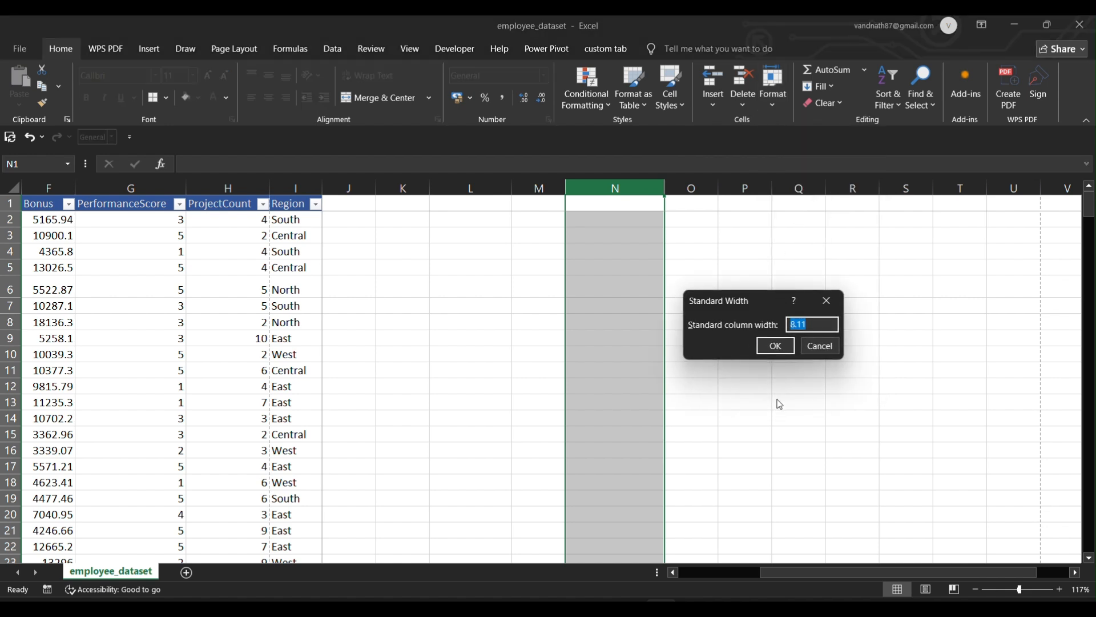
{"action": "left_click", "coordinate": [776, 345]}
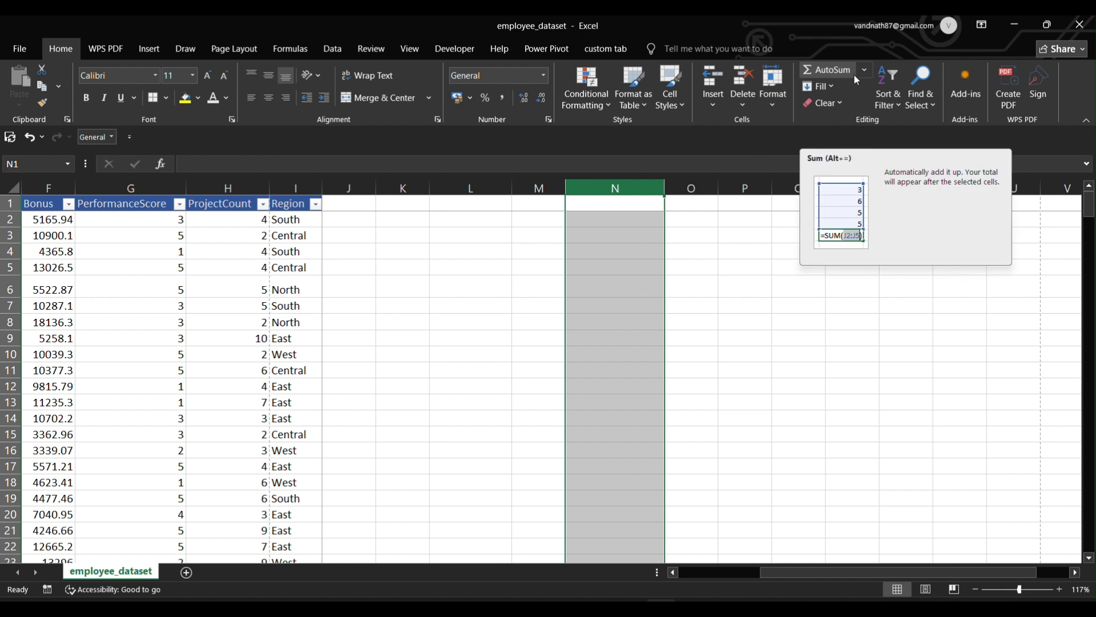
Set column N's exact width to 8.11, then deselect the column.
{"action": "left_click", "coordinate": [773, 86]}
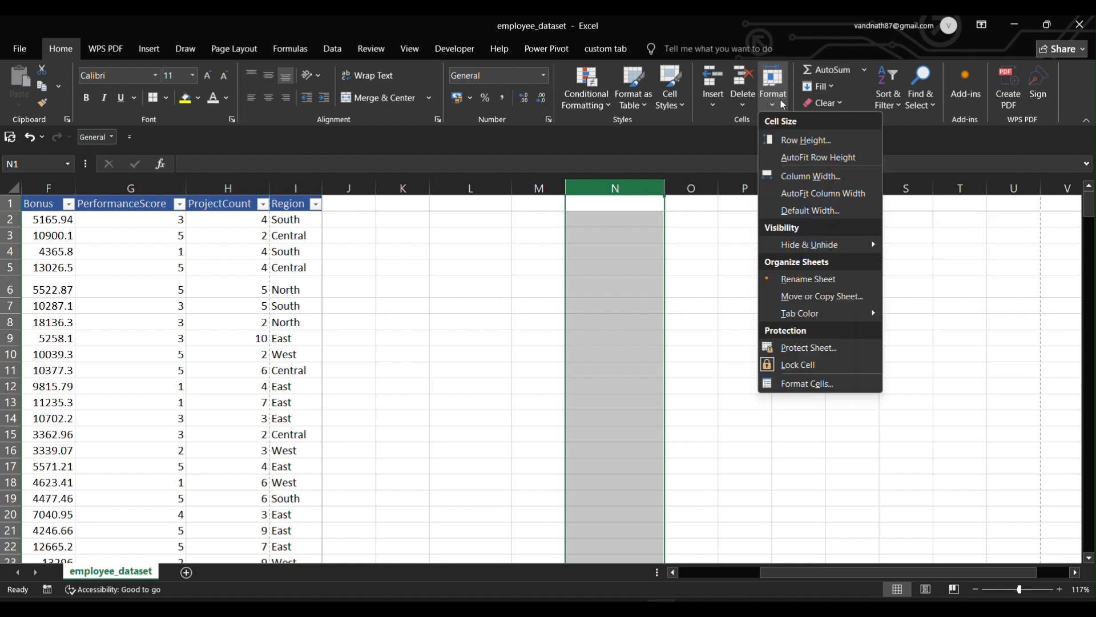
{"action": "left_click", "coordinate": [817, 176]}
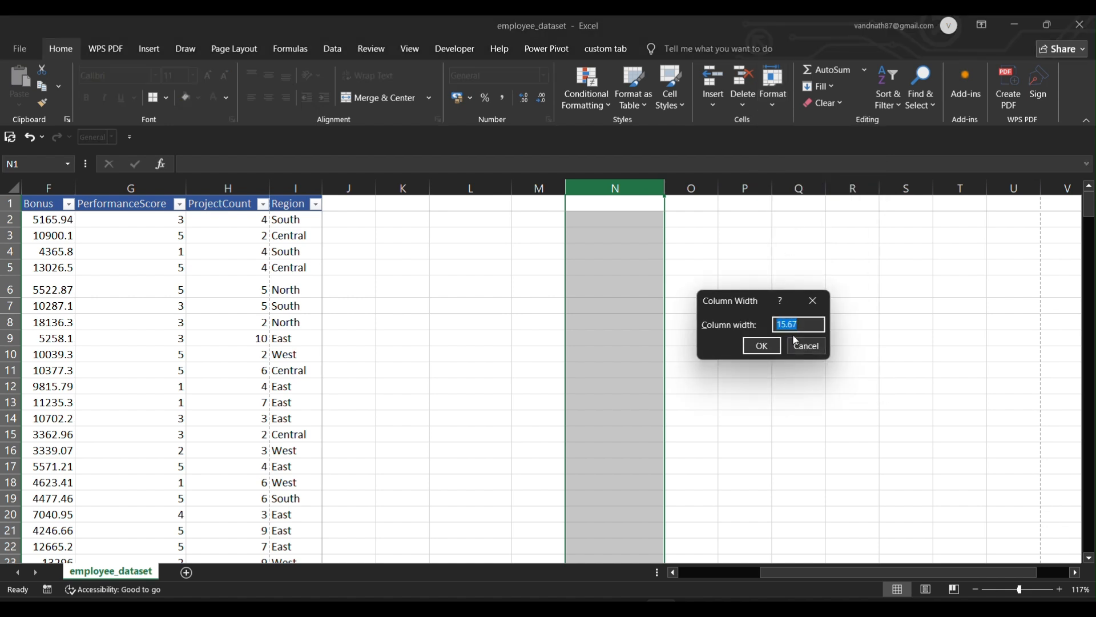
{"action": "left_click", "coordinate": [785, 324]}
{"action": "key", "text": "BackSpace"}
{"action": "type", "text": "8"}
{"action": "key", "text": "BackSpace"}
{"action": "left_click", "coordinate": [761, 345]}
{"action": "left_click", "coordinate": [684, 301]}
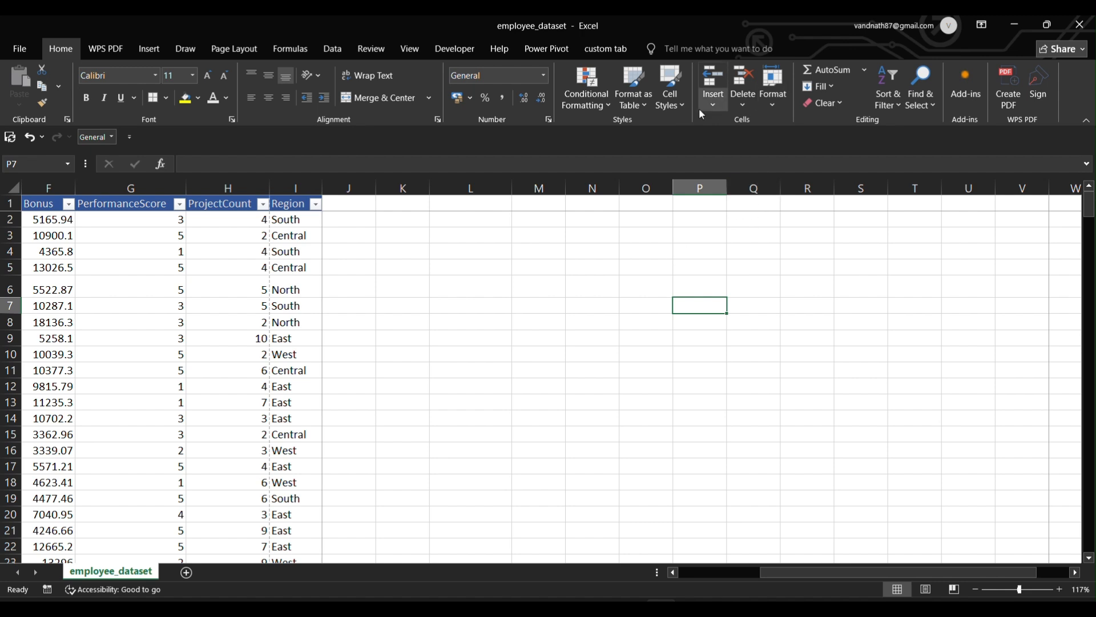
Scroll left so the employee table shows again from column A (EmployeeID).
{"action": "left_click", "coordinate": [774, 92]}
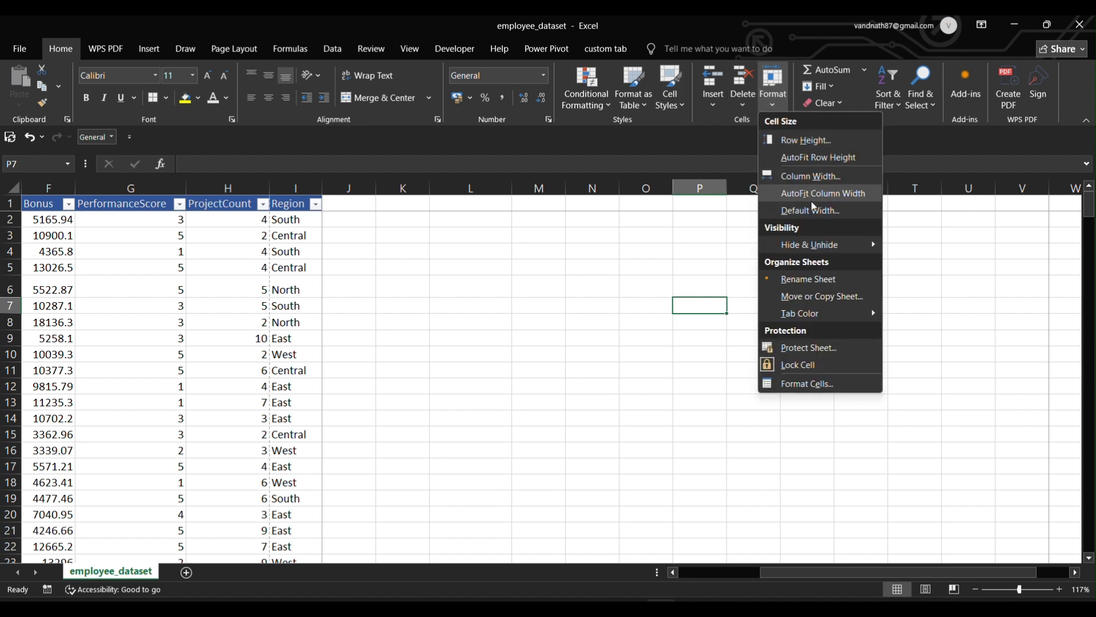
{"action": "mouse_move", "coordinate": [823, 247]}
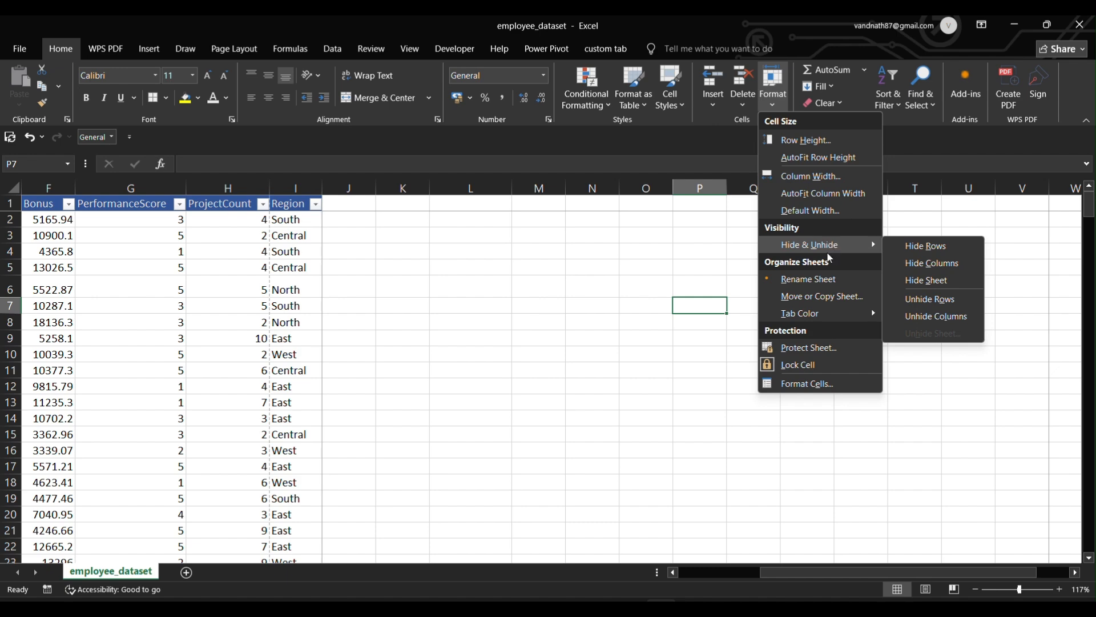
{"action": "left_click", "coordinate": [509, 295]}
{"action": "scroll", "coordinate": [509, 295], "scroll_direction": "left", "scroll_amount": 5}
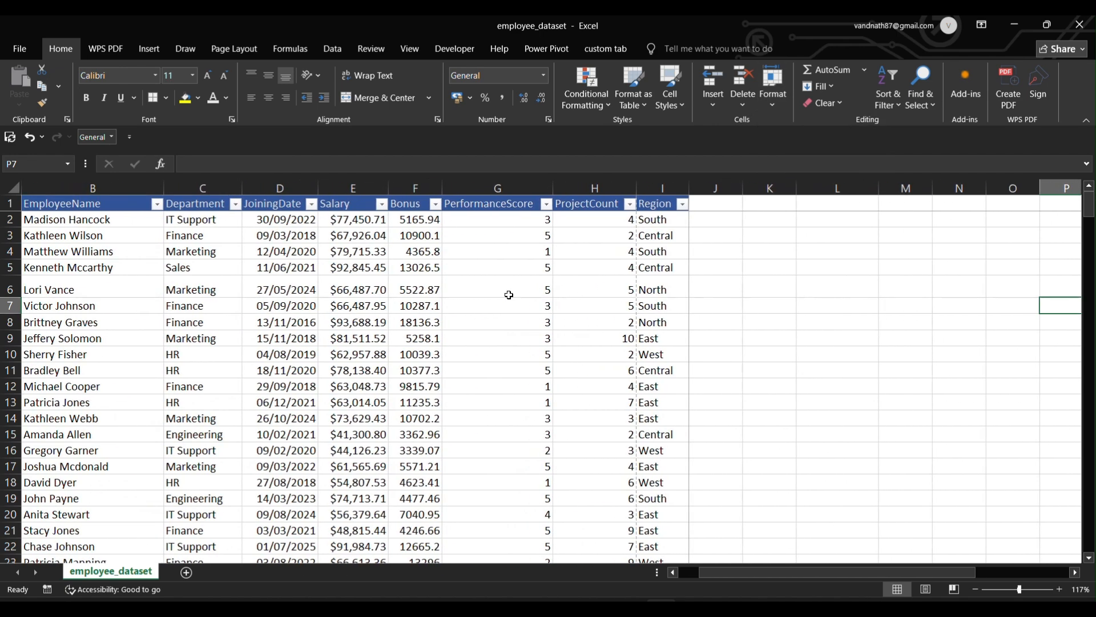
{"action": "scroll", "coordinate": [541, 347], "scroll_direction": "left", "scroll_amount": 1}
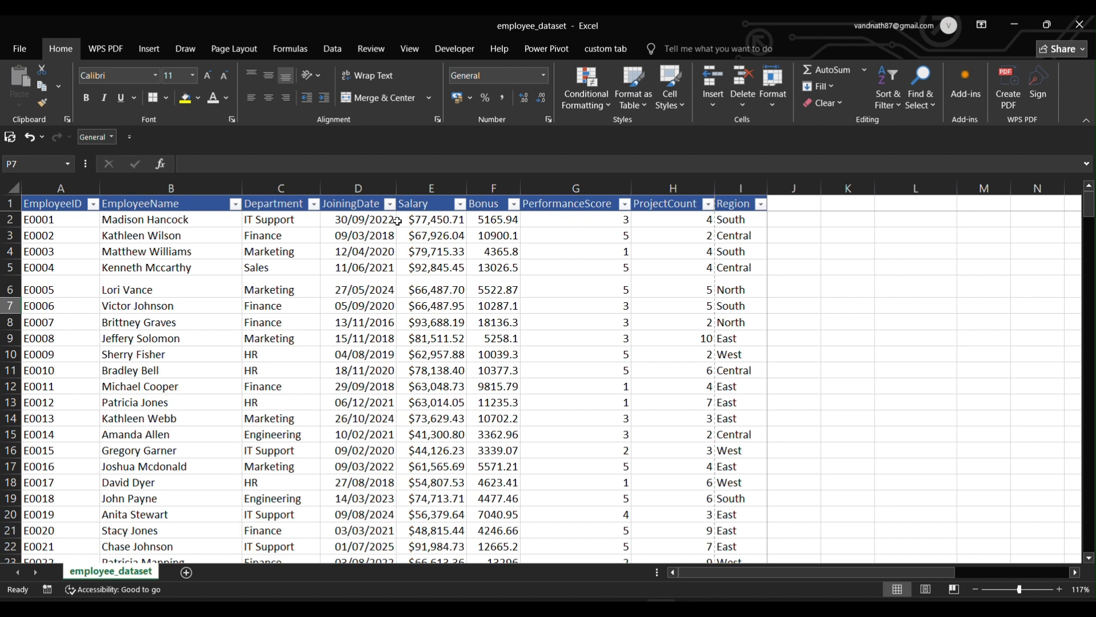
Hide the JoiningDate column D.
{"action": "left_click", "coordinate": [343, 183]}
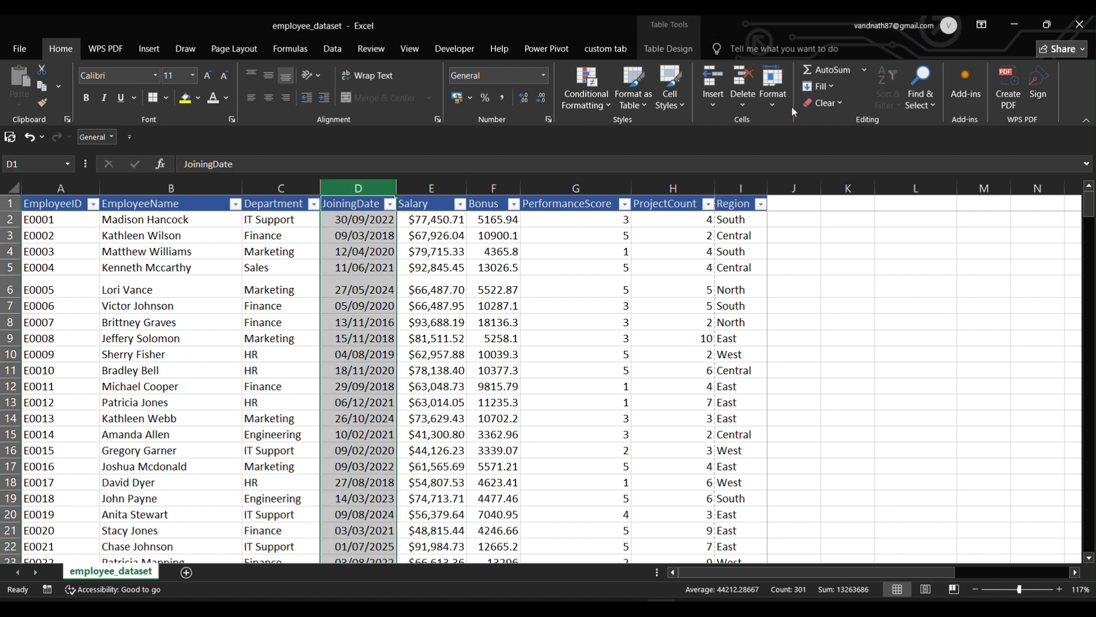
{"action": "left_click", "coordinate": [777, 100]}
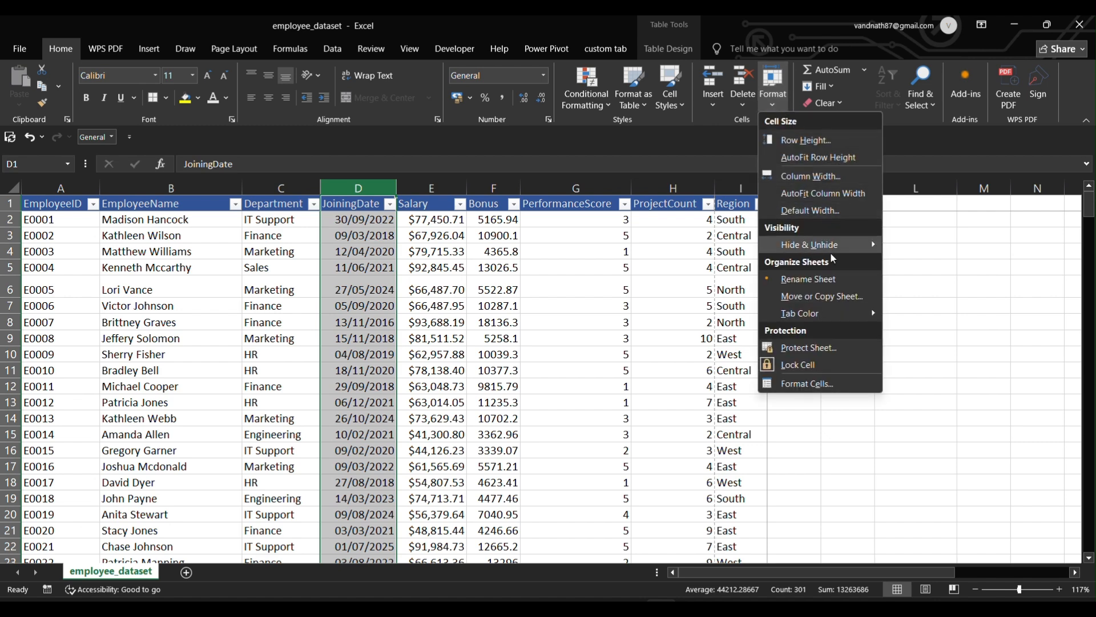
{"action": "mouse_move", "coordinate": [831, 249]}
{"action": "left_click", "coordinate": [931, 269]}
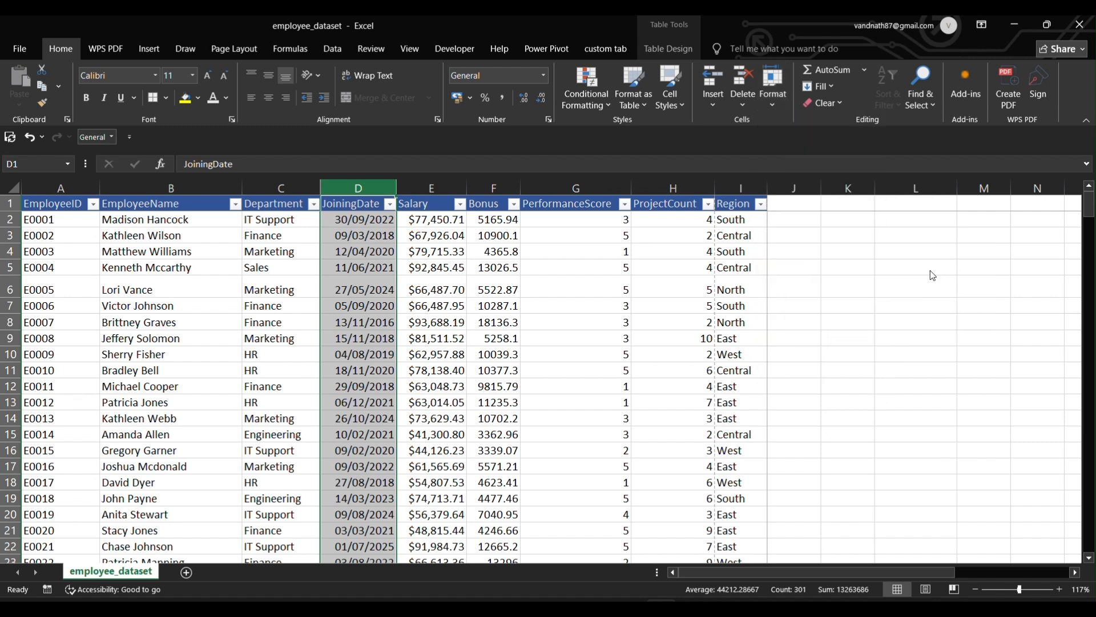
{"action": "left_click", "coordinate": [824, 345]}
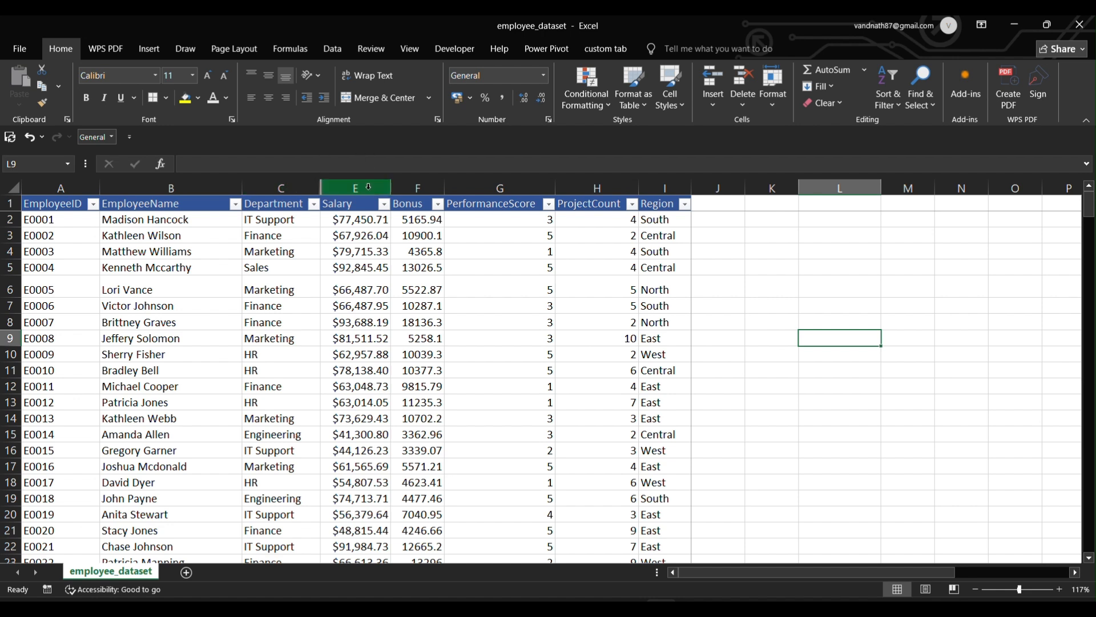
Widen the Department column slightly.
{"action": "left_click", "coordinate": [318, 184]}
{"action": "left_click_drag", "start_coordinate": [318, 184], "coordinate": [330, 185]}
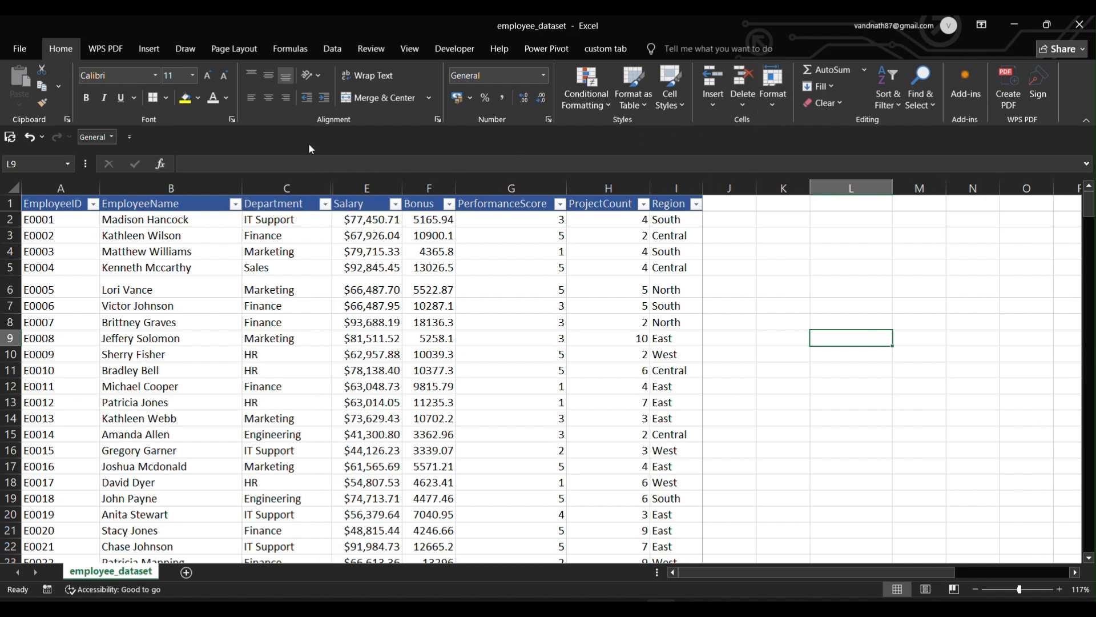
{"action": "left_click", "coordinate": [326, 186]}
Select Department through Salary and unhide the JoiningDate column.
{"action": "left_click", "coordinate": [772, 106]}
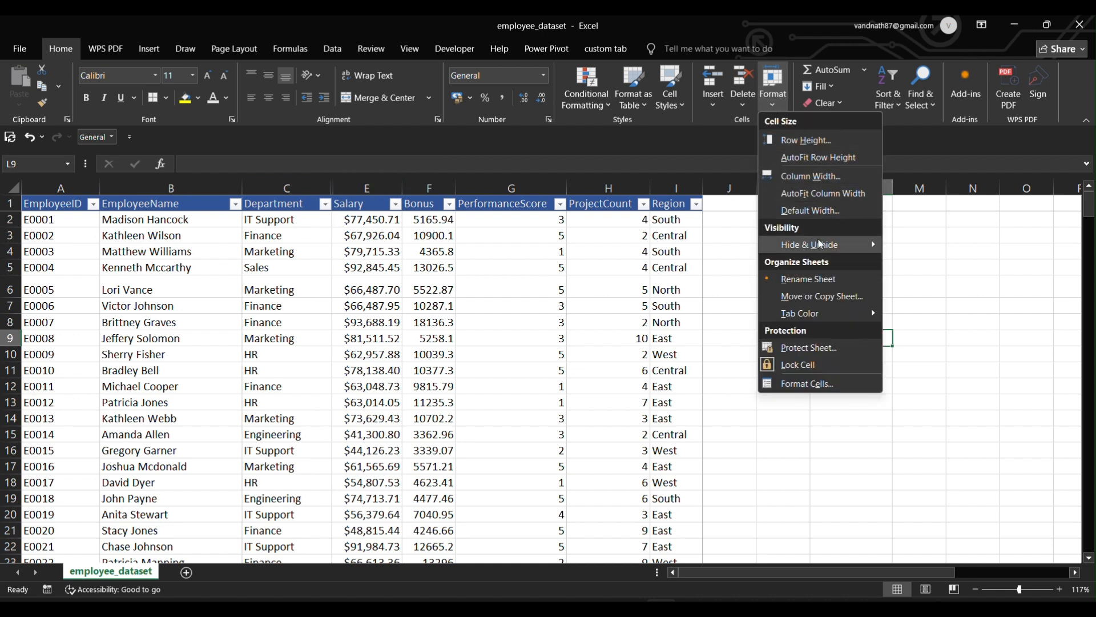
{"action": "mouse_move", "coordinate": [820, 245]}
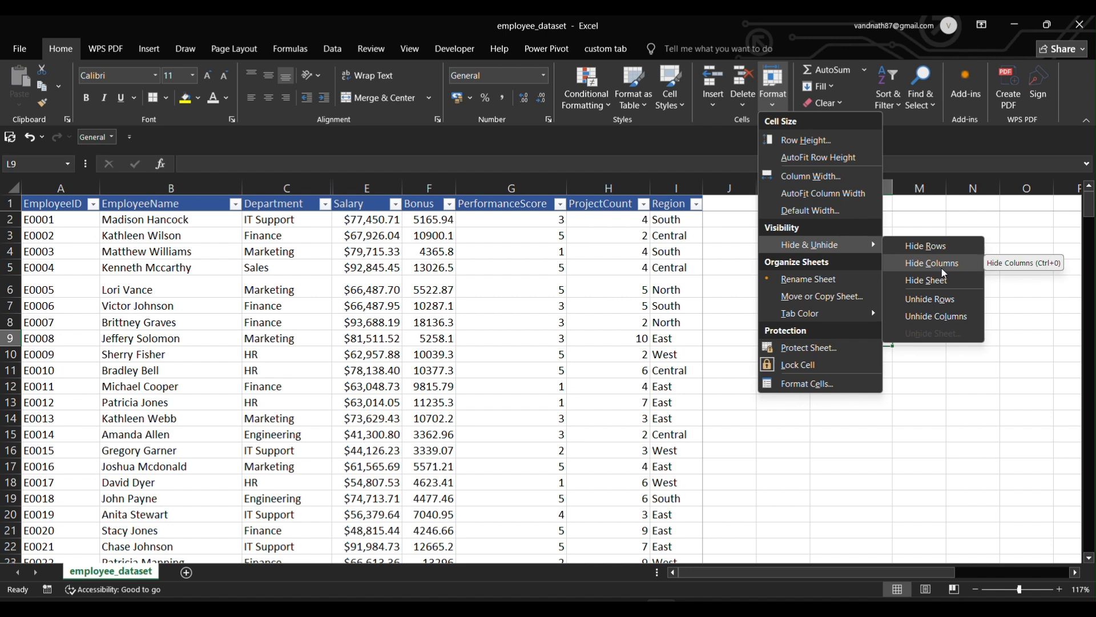
{"action": "left_click", "coordinate": [938, 314]}
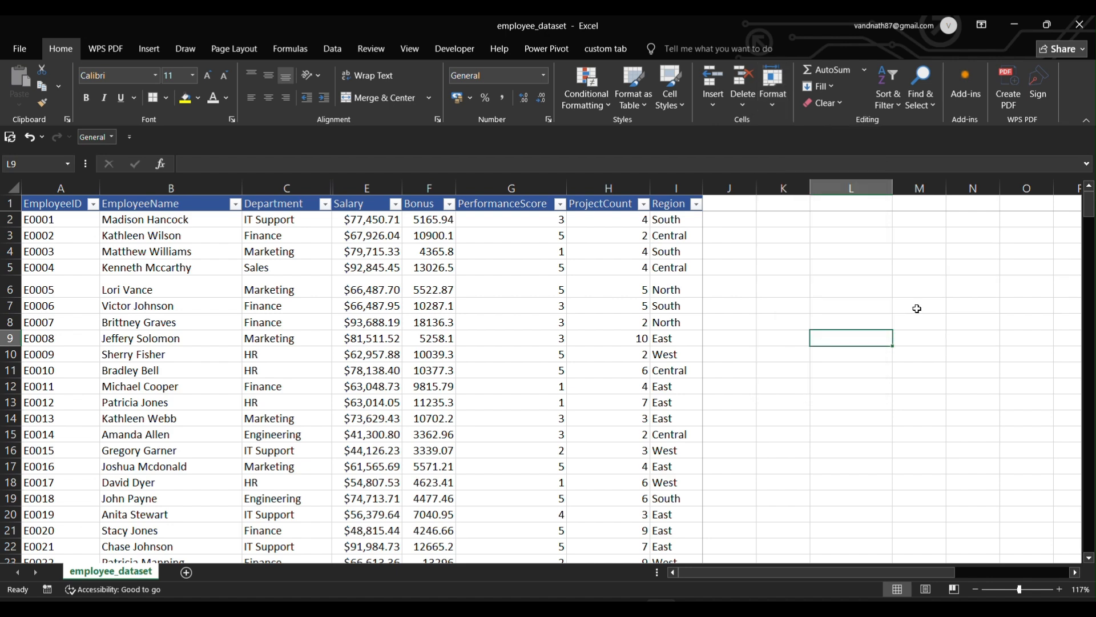
{"action": "left_click", "coordinate": [323, 187]}
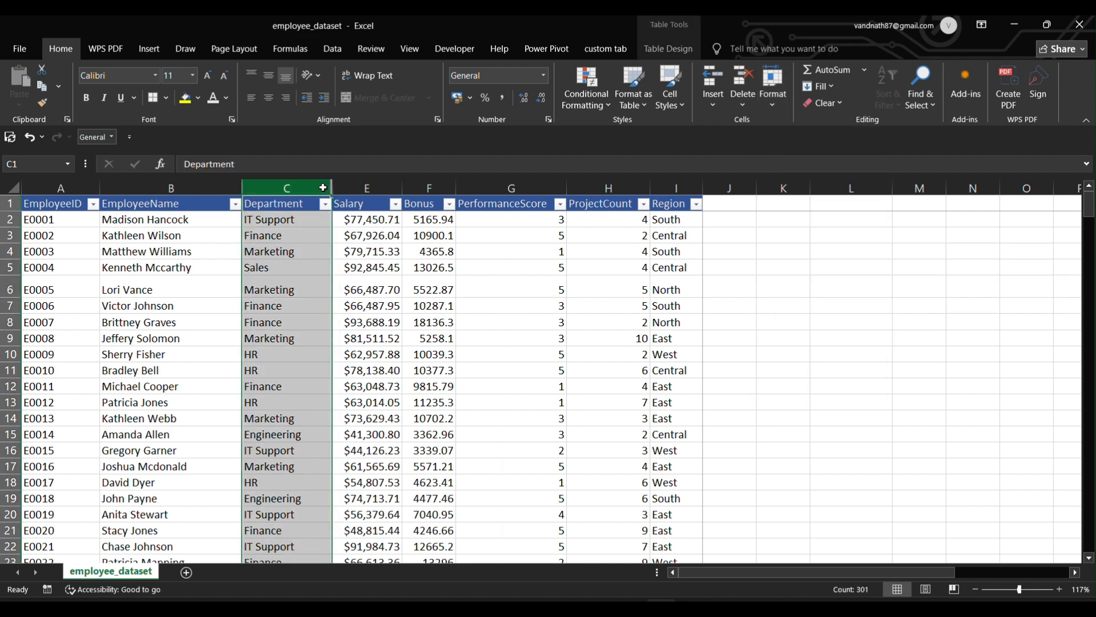
{"action": "left_click_drag", "start_coordinate": [323, 187], "coordinate": [367, 188]}
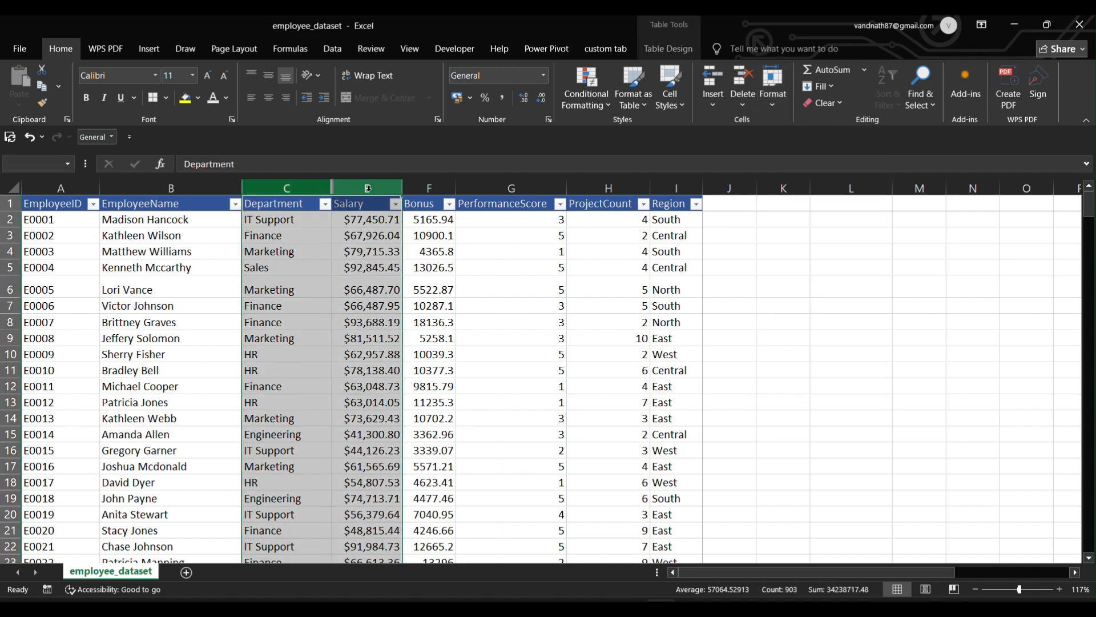
{"action": "left_click", "coordinate": [772, 104]}
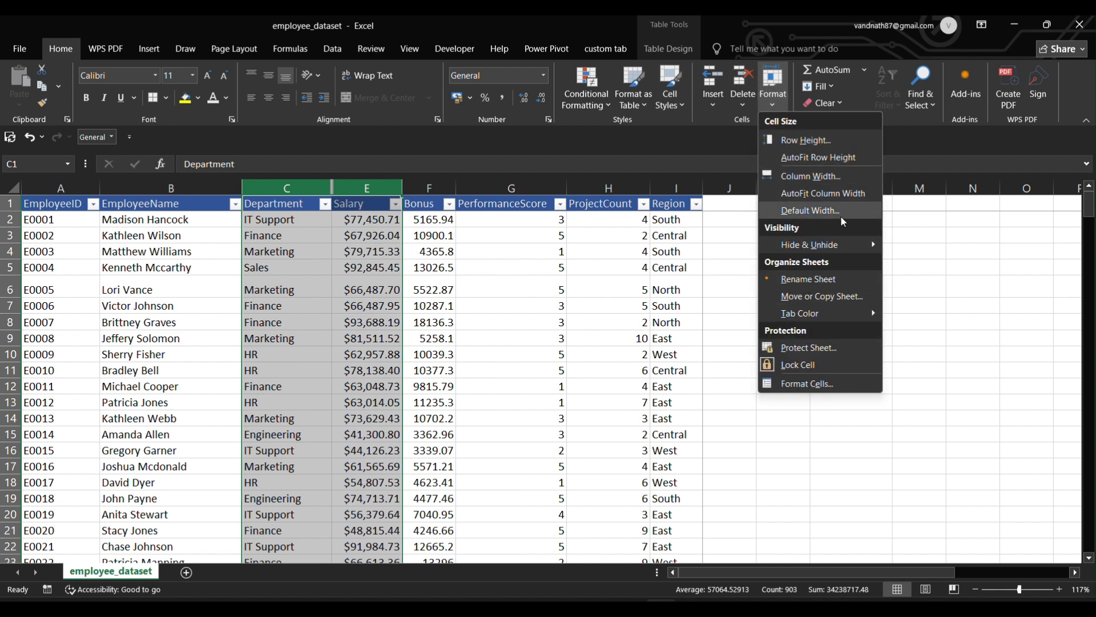
{"action": "mouse_move", "coordinate": [840, 247]}
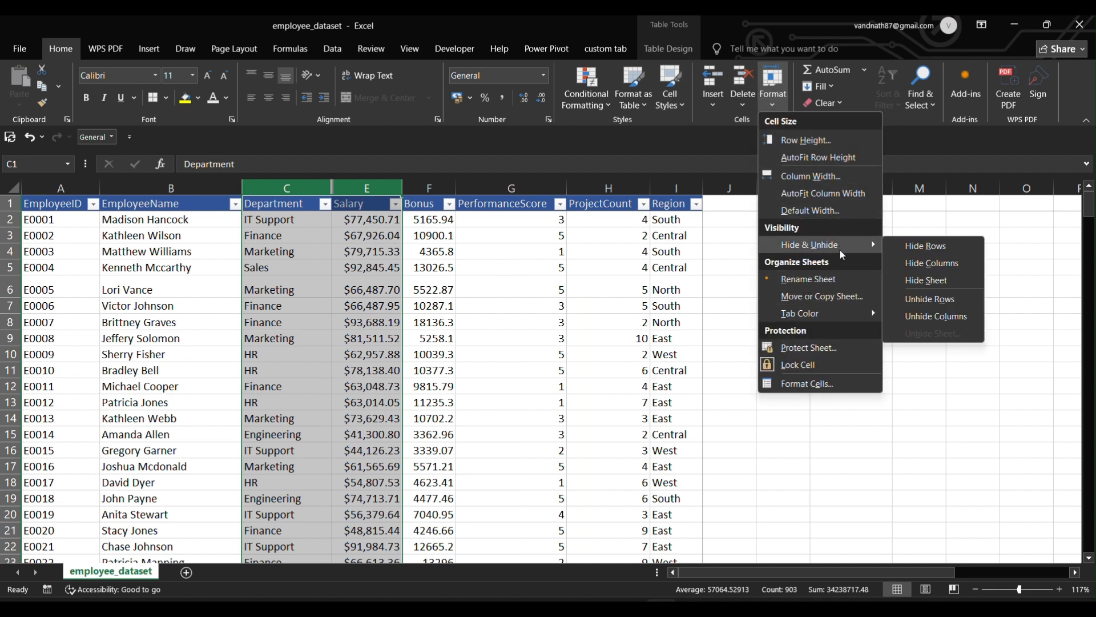
{"action": "left_click", "coordinate": [939, 313]}
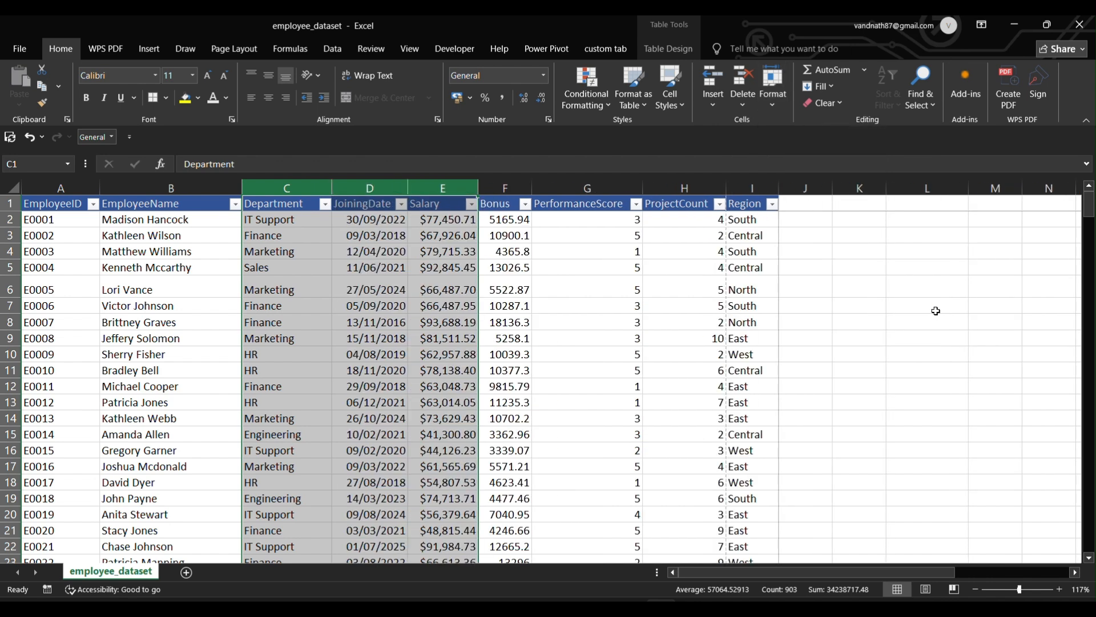
{"action": "left_click", "coordinate": [913, 305]}
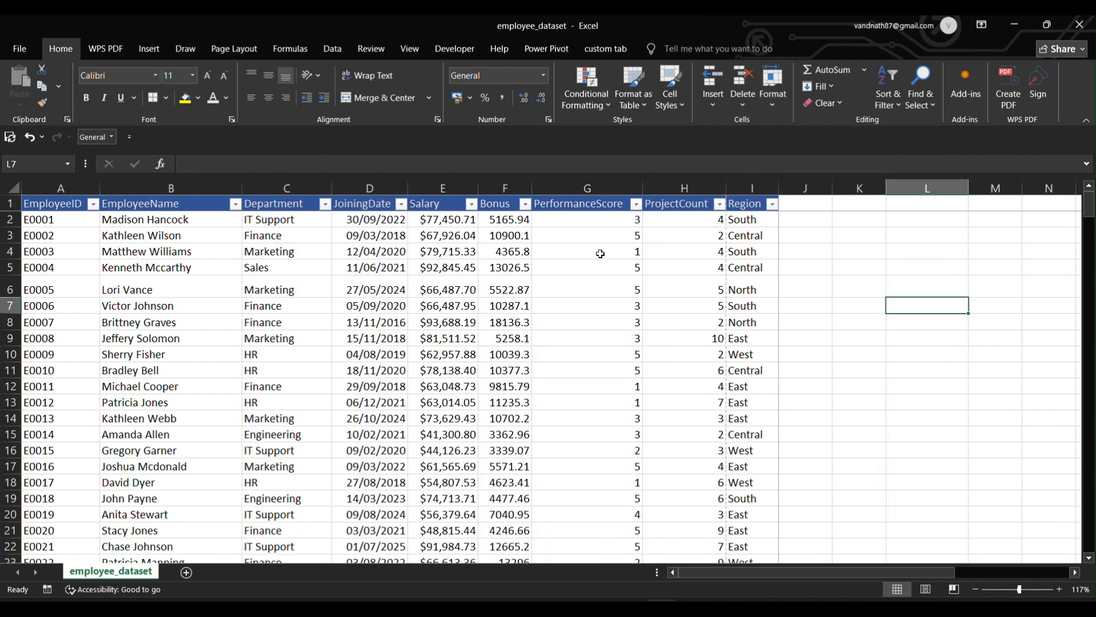
AutoFit column D so the JoiningDate dates fit comfortably.
{"action": "double_click", "coordinate": [412, 186]}
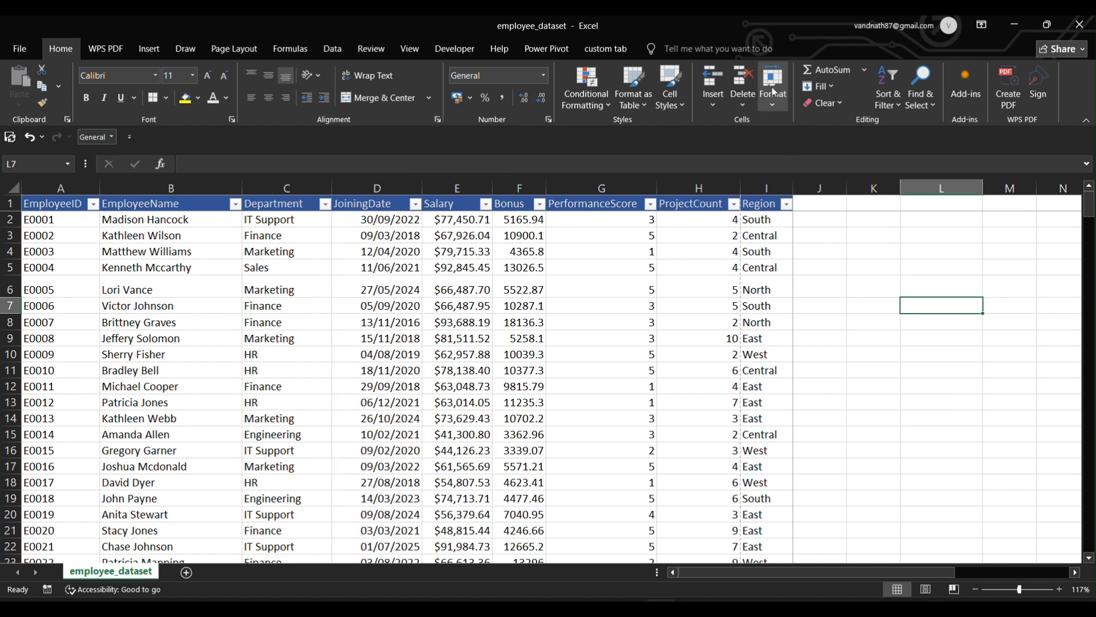
{"action": "left_click", "coordinate": [772, 107]}
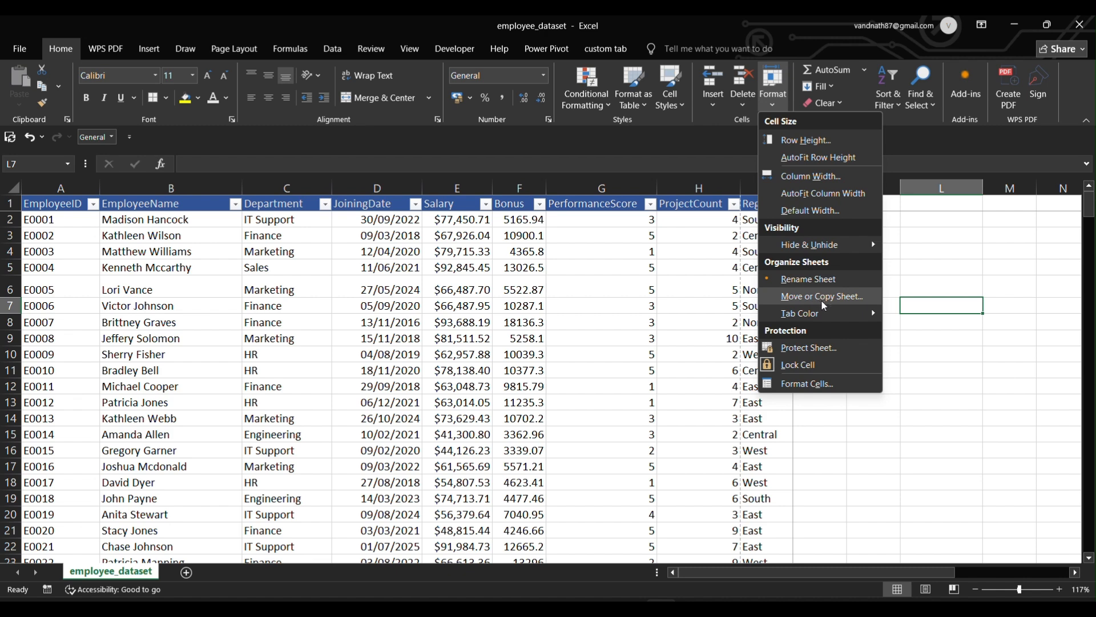
{"action": "mouse_move", "coordinate": [813, 312]}
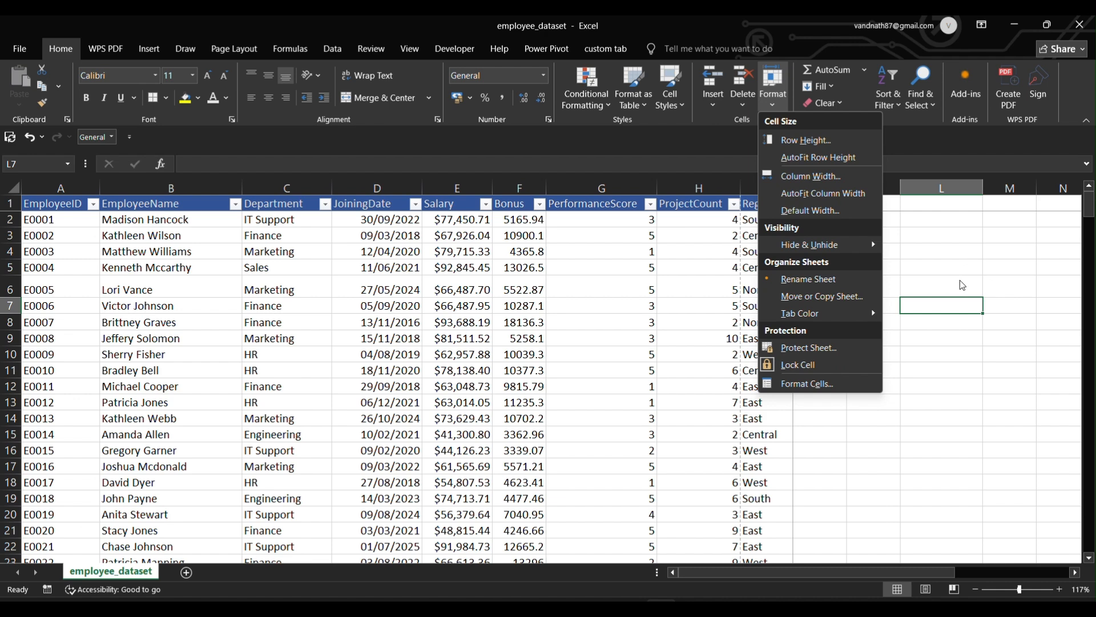
{"action": "left_click", "coordinate": [954, 302]}
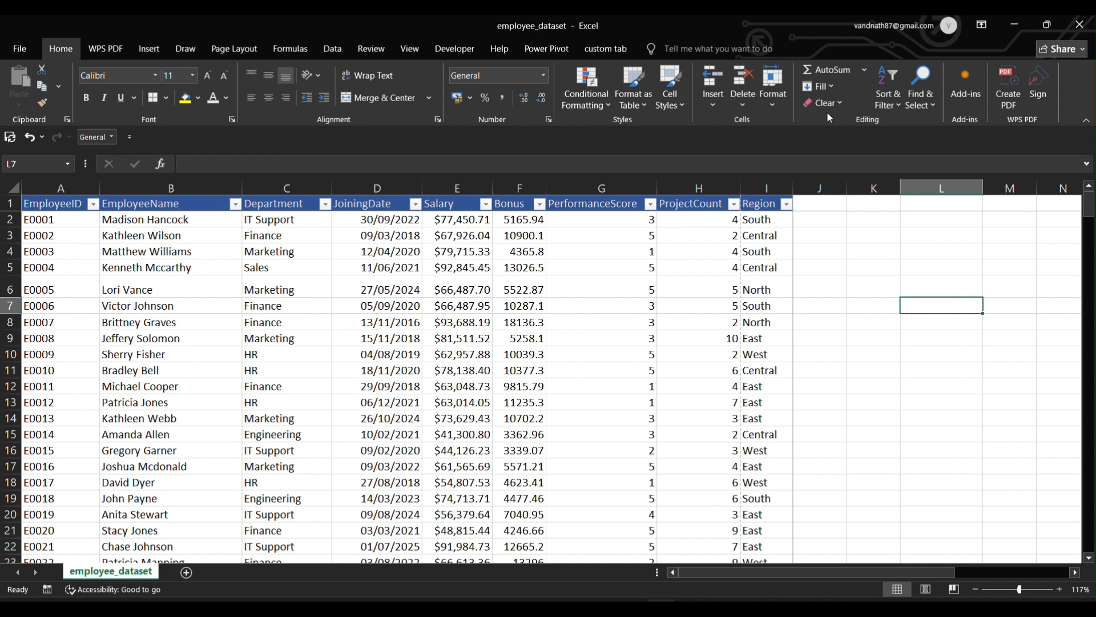
{"action": "left_click", "coordinate": [861, 71]}
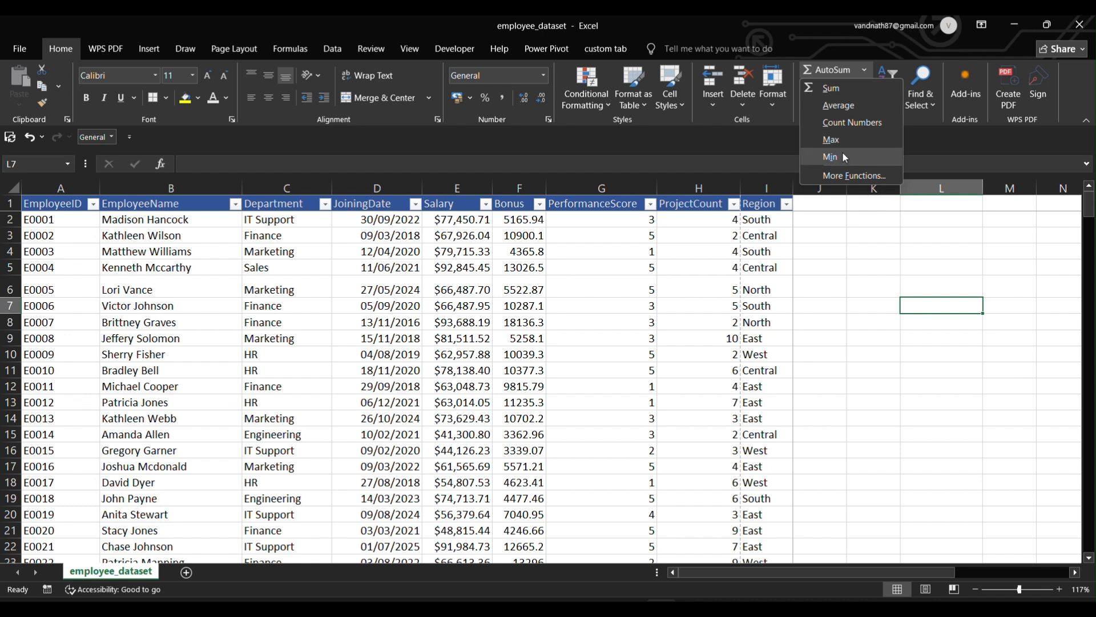
{"action": "left_click", "coordinate": [851, 254]}
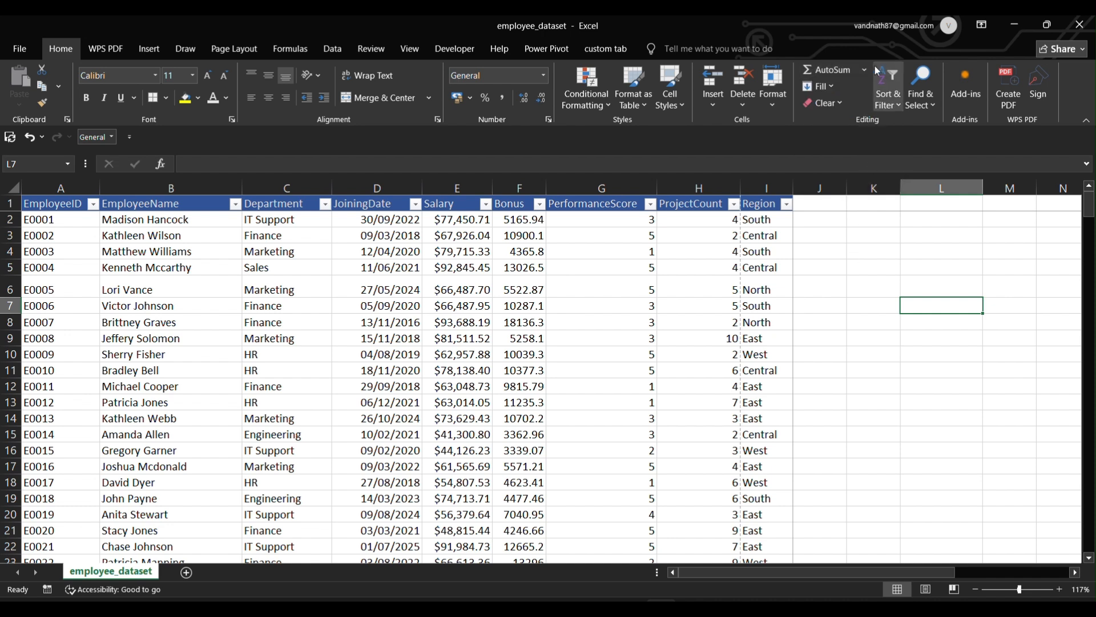